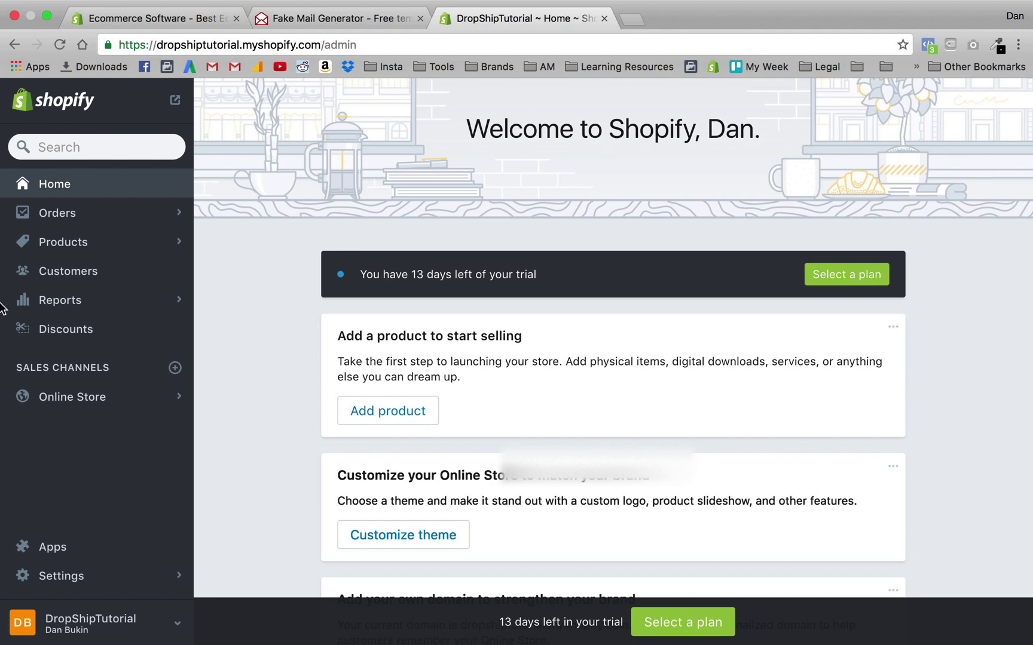
- Open the store's checkout settings and go to the refund, privacy and terms of service statements
{"action": "left_click", "coordinate": [29, 582]}
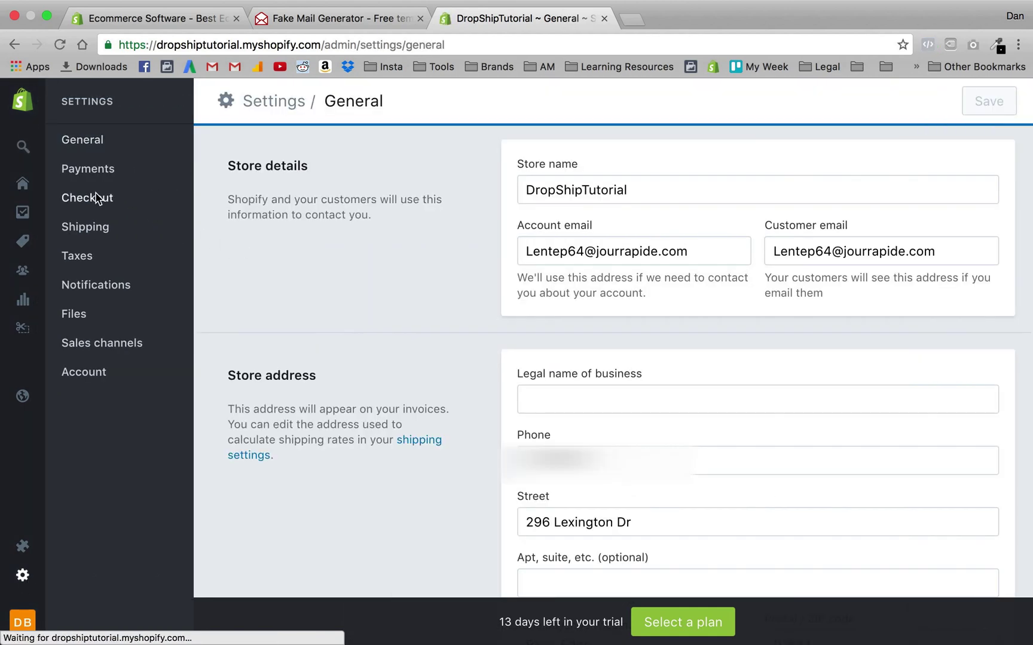
{"action": "left_click", "coordinate": [96, 197]}
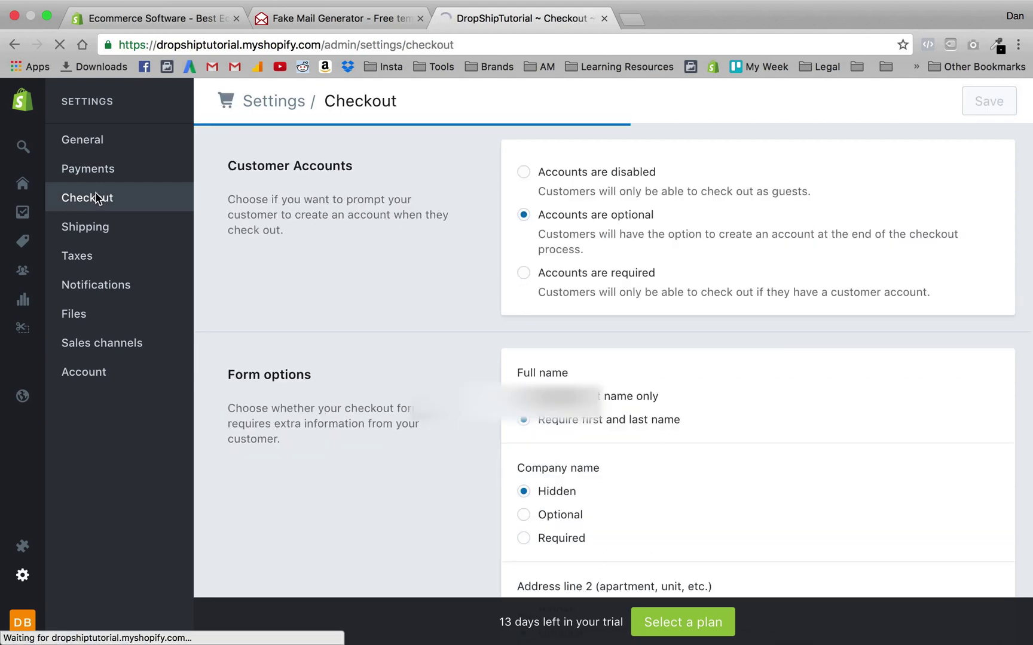
{"action": "scroll", "coordinate": [445, 307], "scroll_direction": "down", "scroll_amount": 15}
{"action": "scroll", "coordinate": [446, 304], "scroll_direction": "up", "scroll_amount": 6}
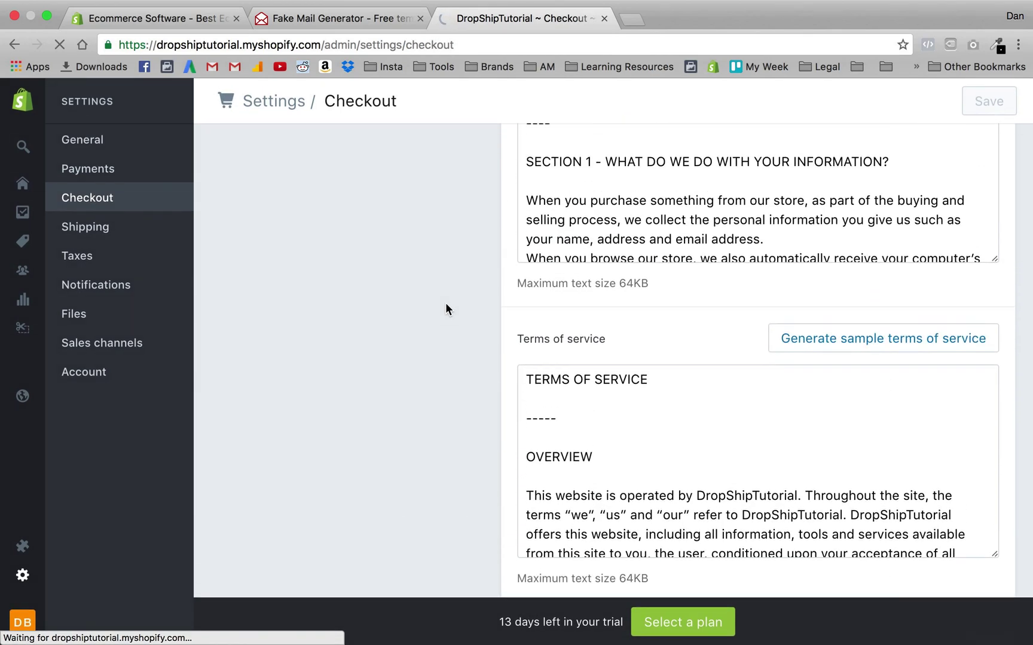
{"action": "scroll", "coordinate": [610, 245], "scroll_direction": "up", "scroll_amount": 3}
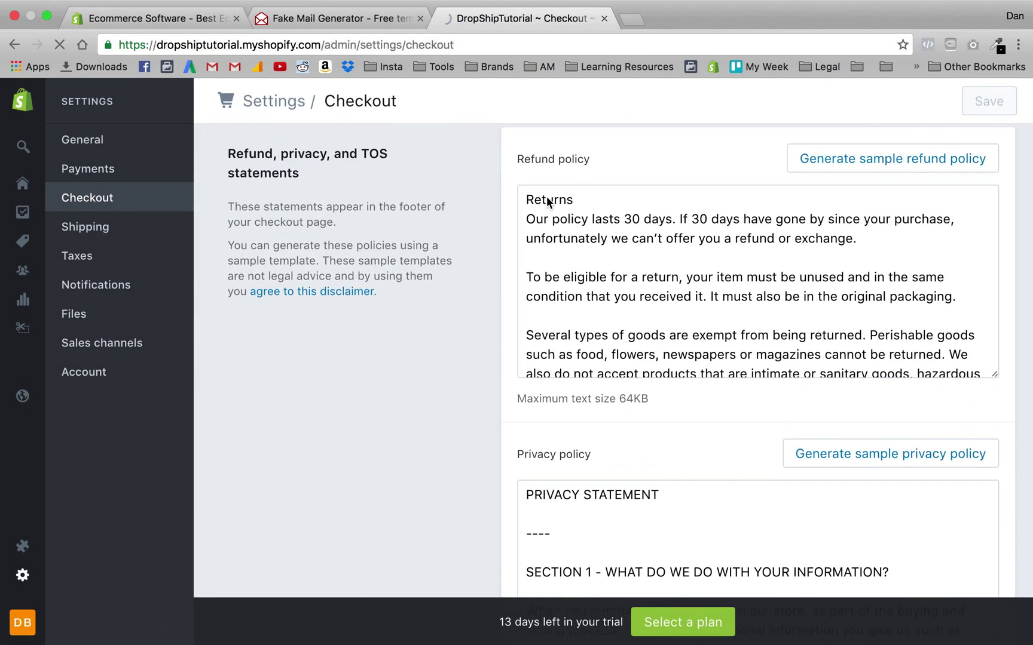
- Clear the existing refund policy text and generate the sample refund policy in its place
{"action": "left_click", "coordinate": [587, 251]}
{"action": "key", "text": "ctrl+a"}
{"action": "key", "text": "BackSpace"}
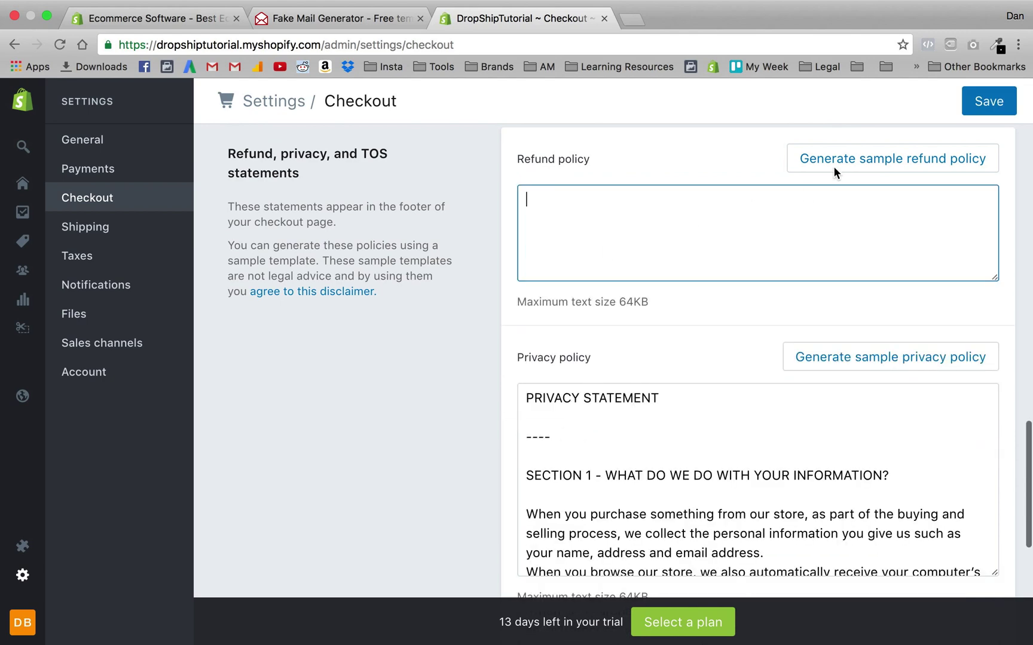
{"action": "left_click", "coordinate": [850, 167]}
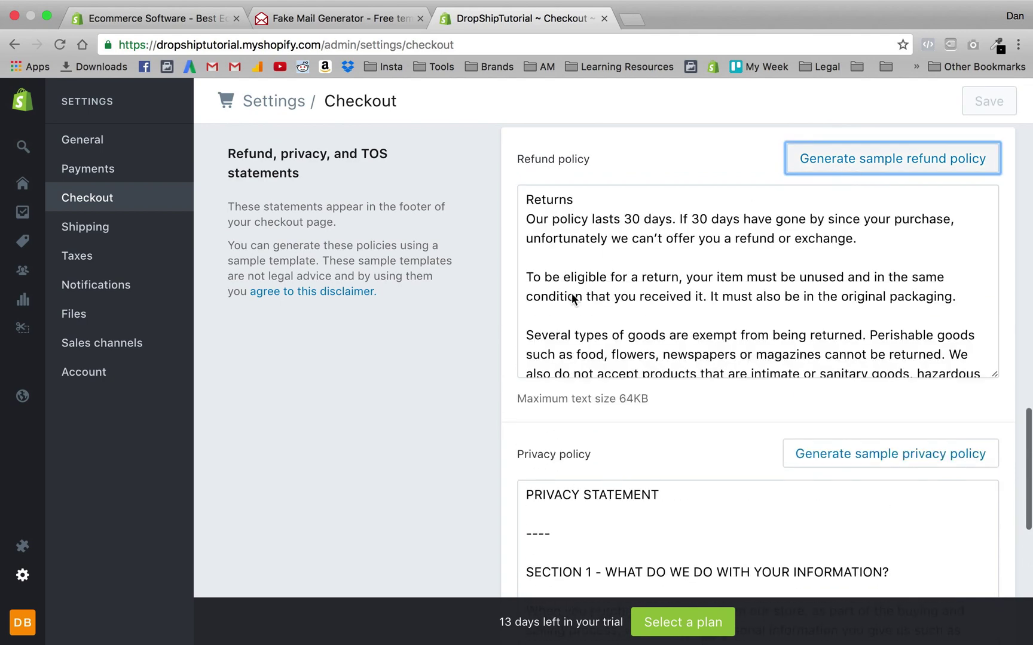
{"action": "left_click", "coordinate": [662, 234]}
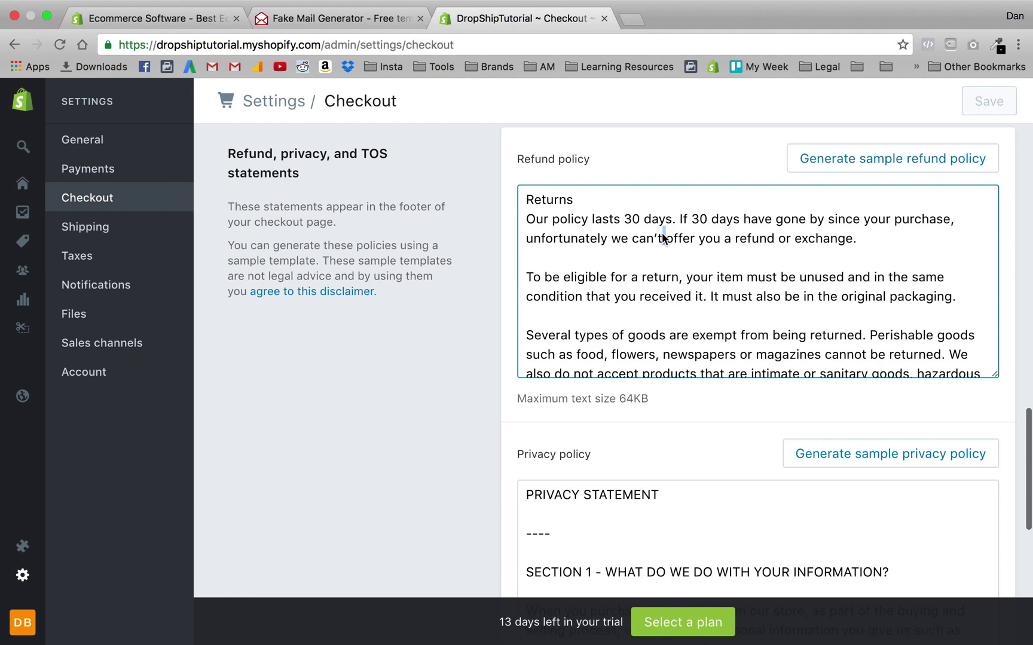
{"action": "left_click", "coordinate": [652, 198]}
- Clear the existing privacy policy text and generate the sample privacy policy in its place
{"action": "scroll", "coordinate": [607, 438], "scroll_direction": "down", "scroll_amount": 3}
{"action": "double_click", "coordinate": [624, 472]}
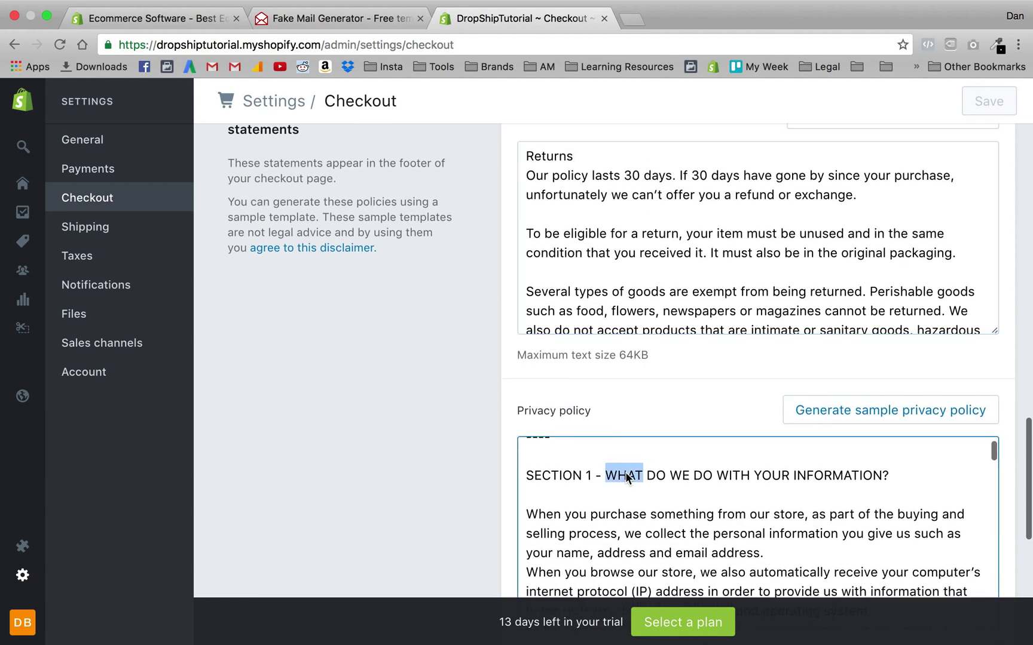
{"action": "key", "text": "ctrl+a"}
{"action": "key", "text": "BackSpace"}
{"action": "left_click", "coordinate": [856, 408]}
- Clear the existing terms of service text and generate the sample terms of service in its place
{"action": "scroll", "coordinate": [305, 543], "scroll_direction": "down", "scroll_amount": 5}
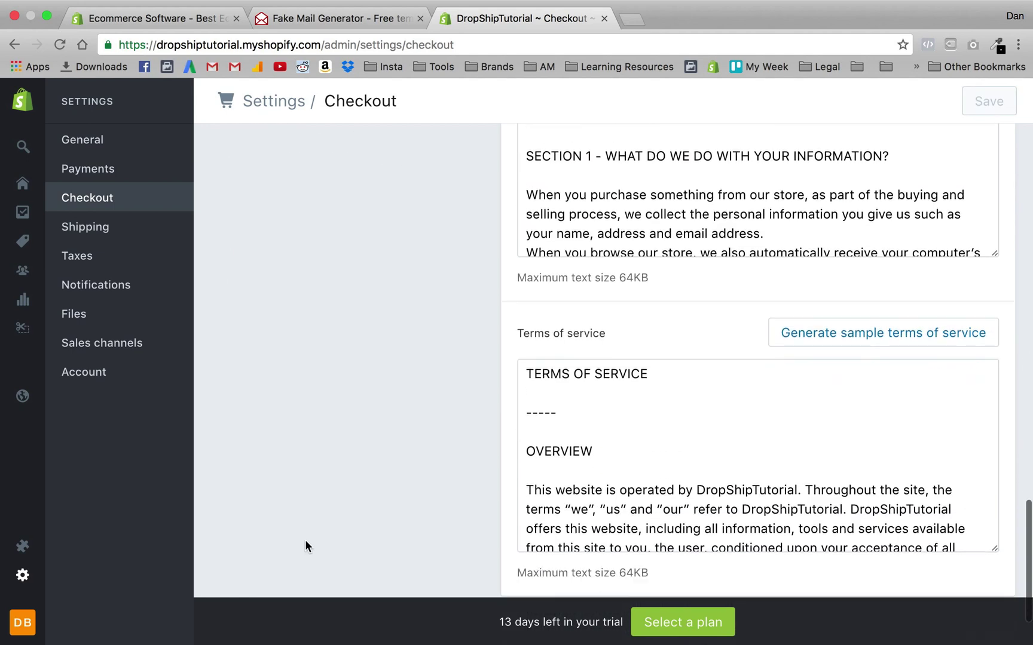
{"action": "double_click", "coordinate": [556, 505]}
{"action": "key", "text": "ctrl+a"}
{"action": "key", "text": "BackSpace"}
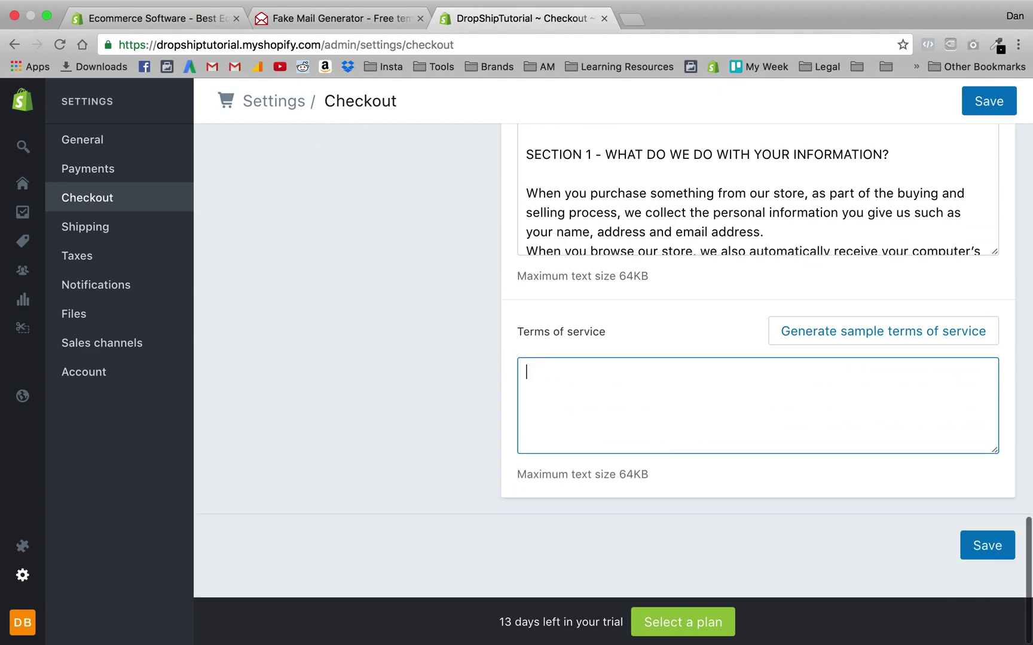
{"action": "left_click", "coordinate": [887, 336]}
{"action": "scroll", "coordinate": [310, 409], "scroll_direction": "up", "scroll_amount": 10}
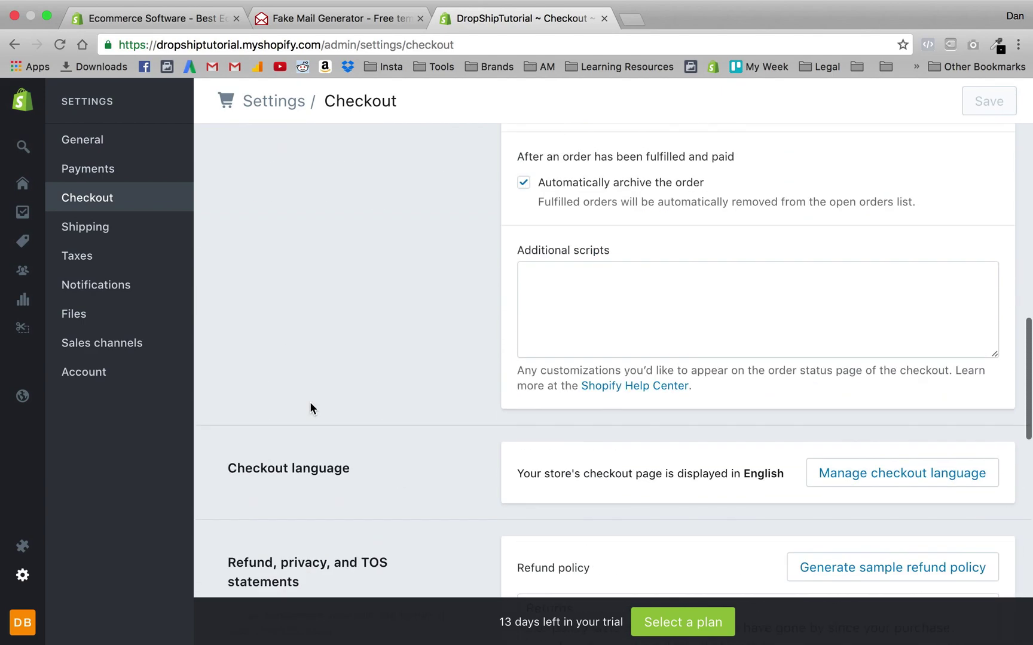
{"action": "scroll", "coordinate": [309, 409], "scroll_direction": "down", "scroll_amount": 10}
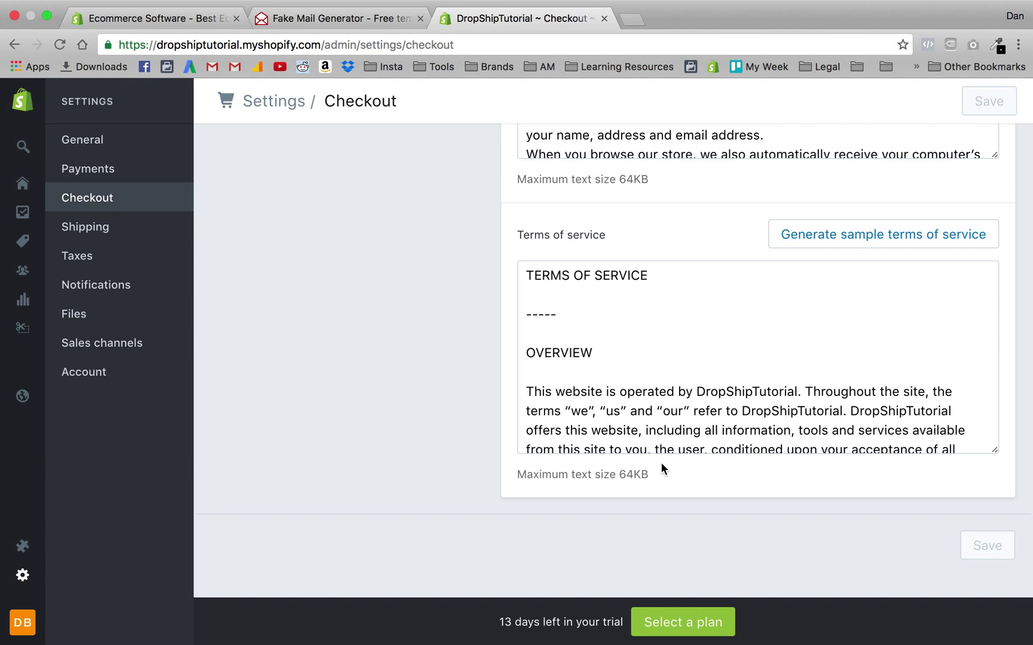
- Open the online store section in a separate browser tab and start a new page under Pages
{"action": "mouse_move", "coordinate": [12, 400]}
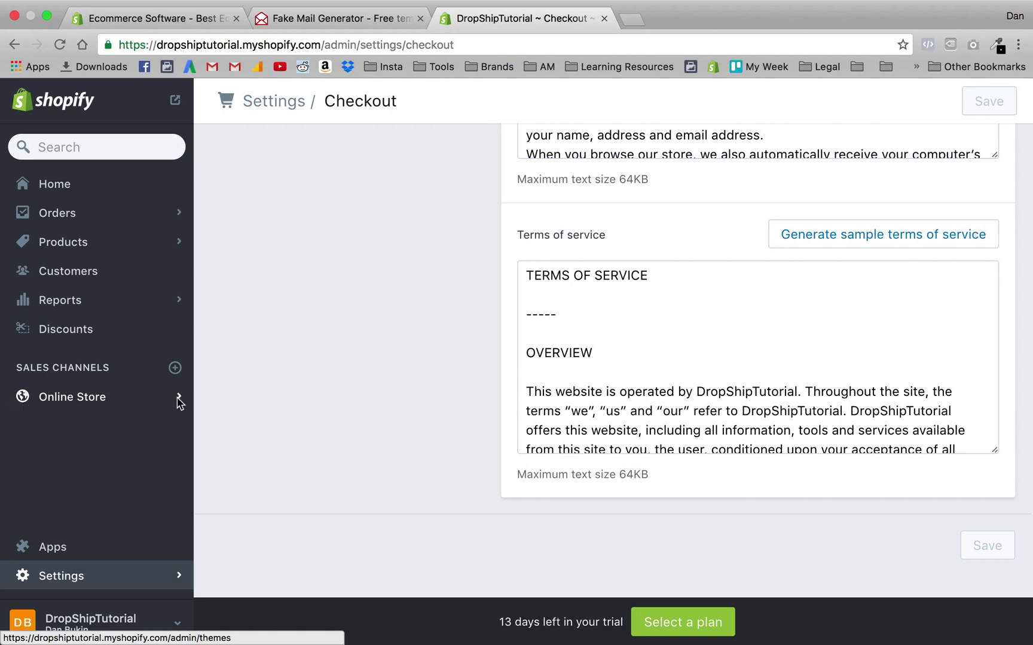
{"action": "left_click", "coordinate": [83, 403], "text": "super"}
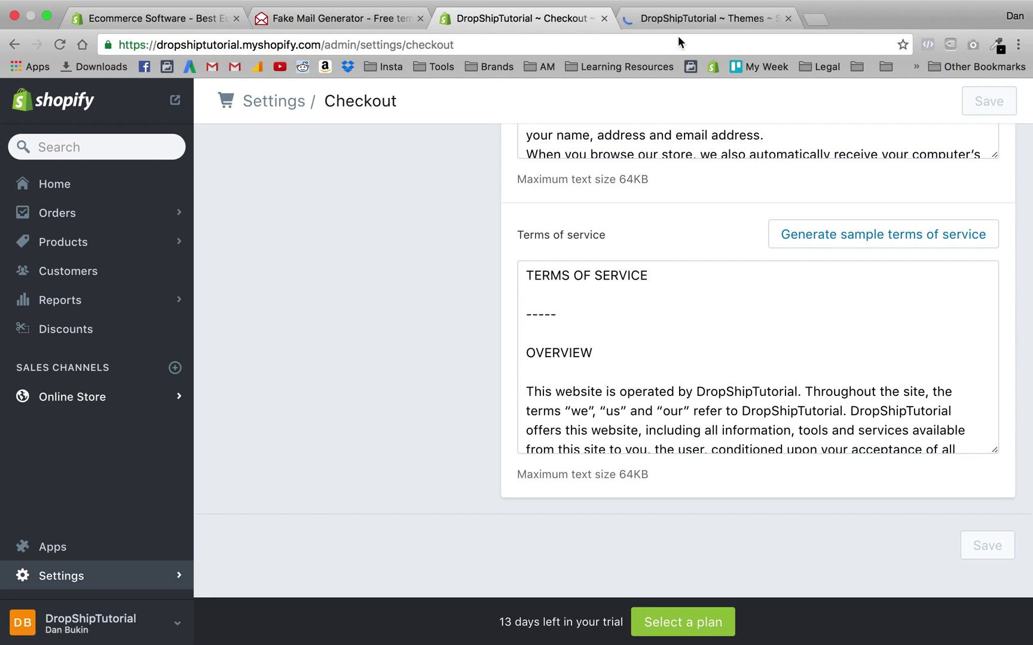
{"action": "left_click", "coordinate": [672, 19]}
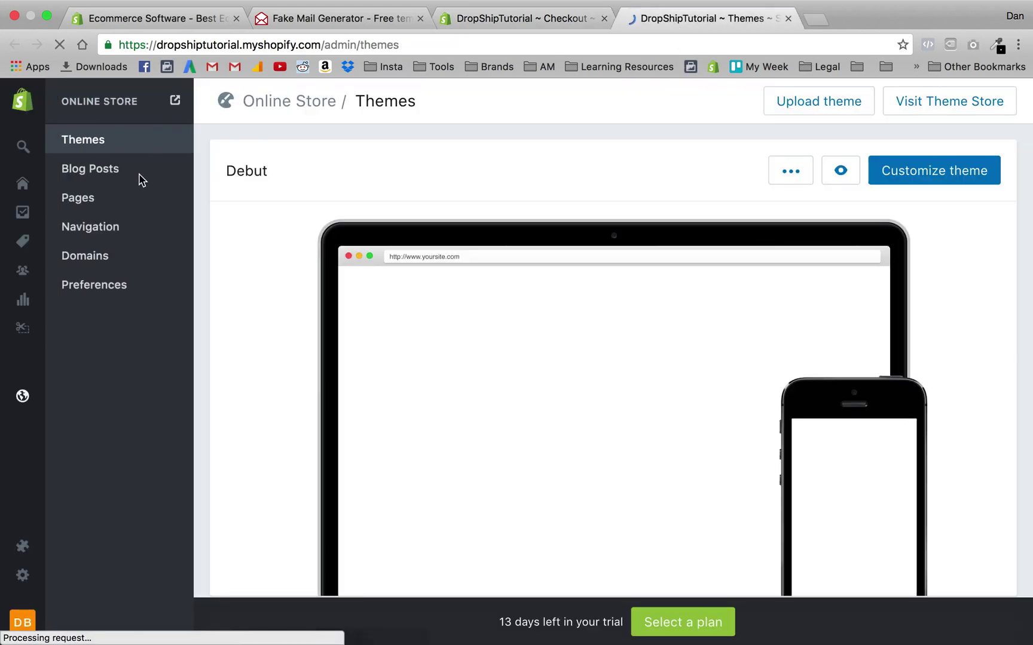
{"action": "left_click", "coordinate": [76, 200]}
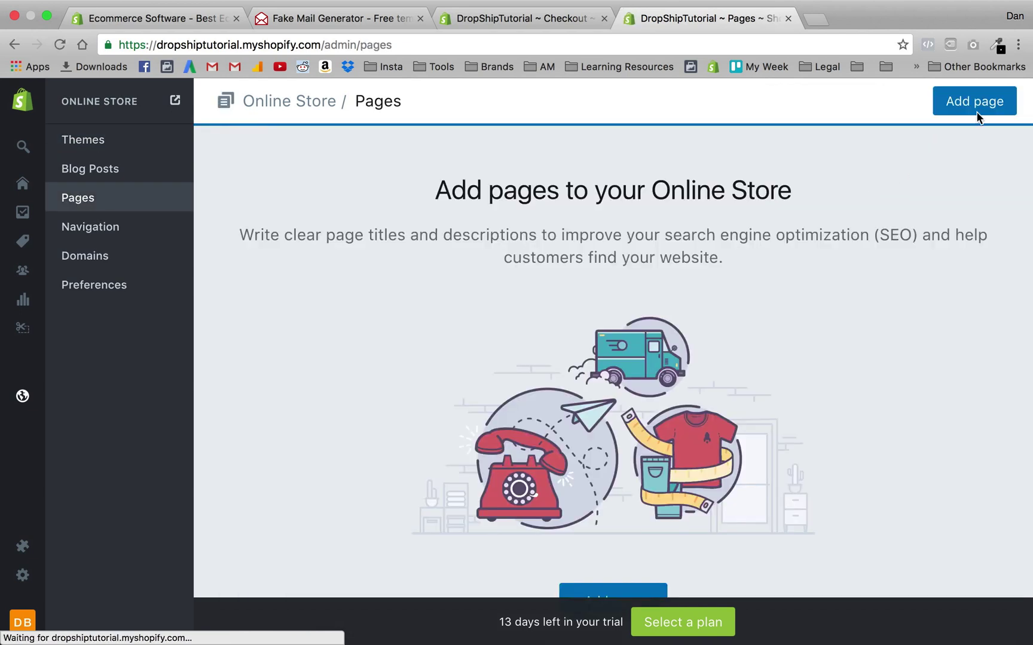
{"action": "left_click", "coordinate": [975, 108]}
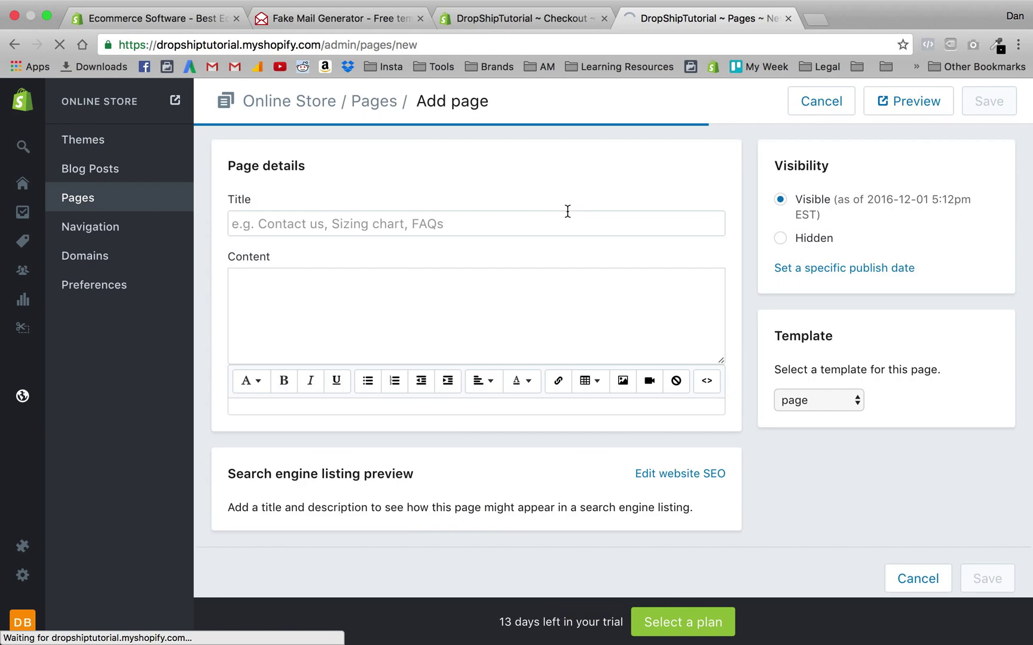
{"action": "left_click", "coordinate": [443, 224]}
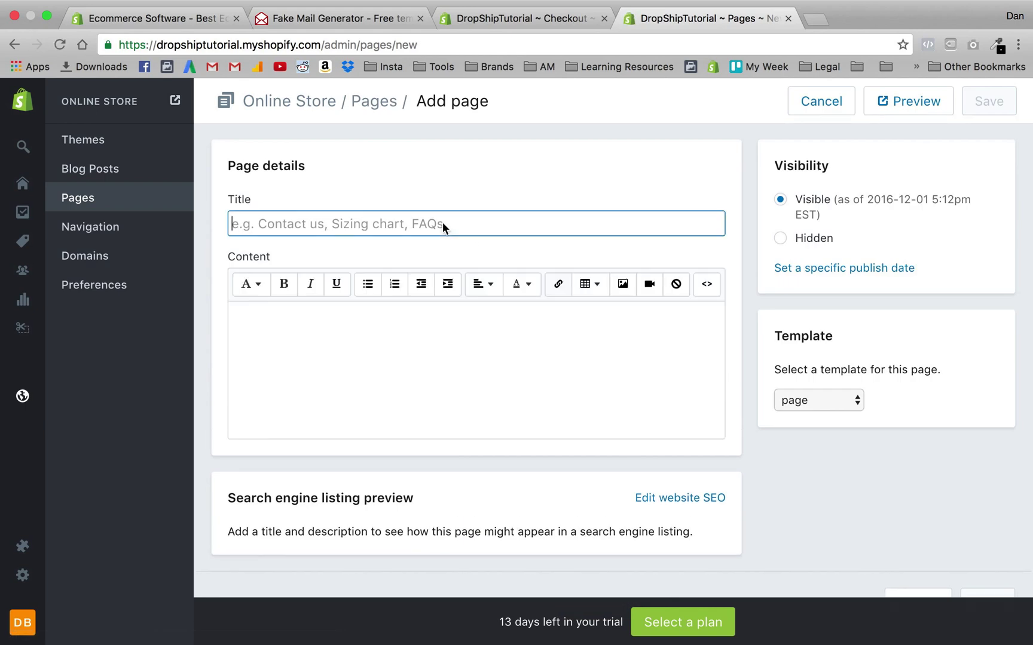
- Check the refund policy in the checkout settings and title the new page "Refund Policy"
{"action": "left_click", "coordinate": [500, 41]}
{"action": "left_click", "coordinate": [502, 19]}
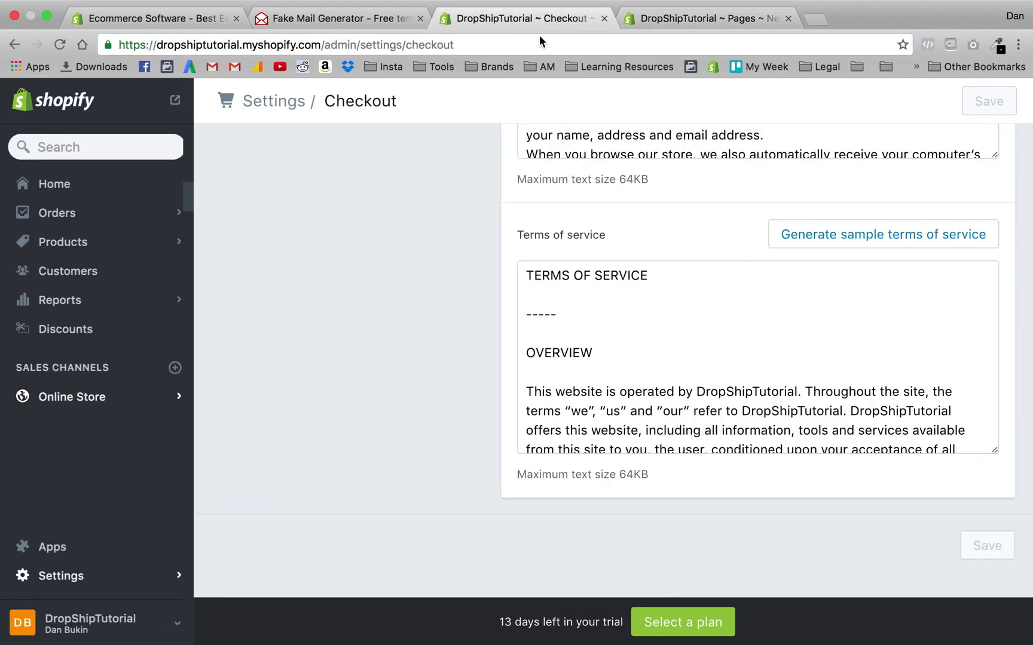
{"action": "scroll", "coordinate": [507, 323], "scroll_direction": "up", "scroll_amount": 10}
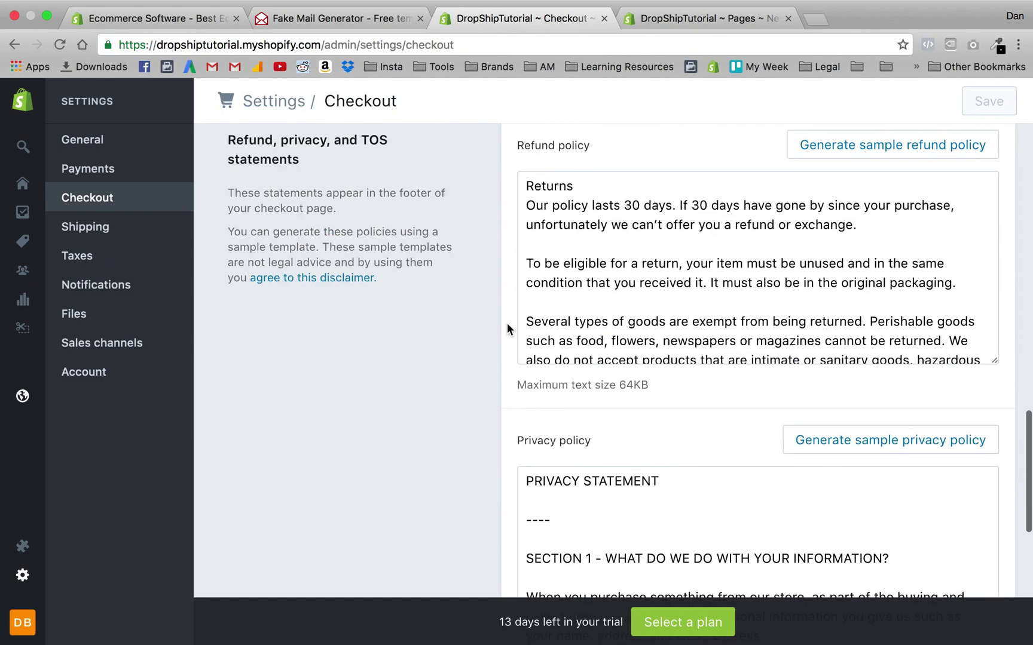
{"action": "left_click", "coordinate": [661, 20]}
{"action": "left_click", "coordinate": [405, 226]}
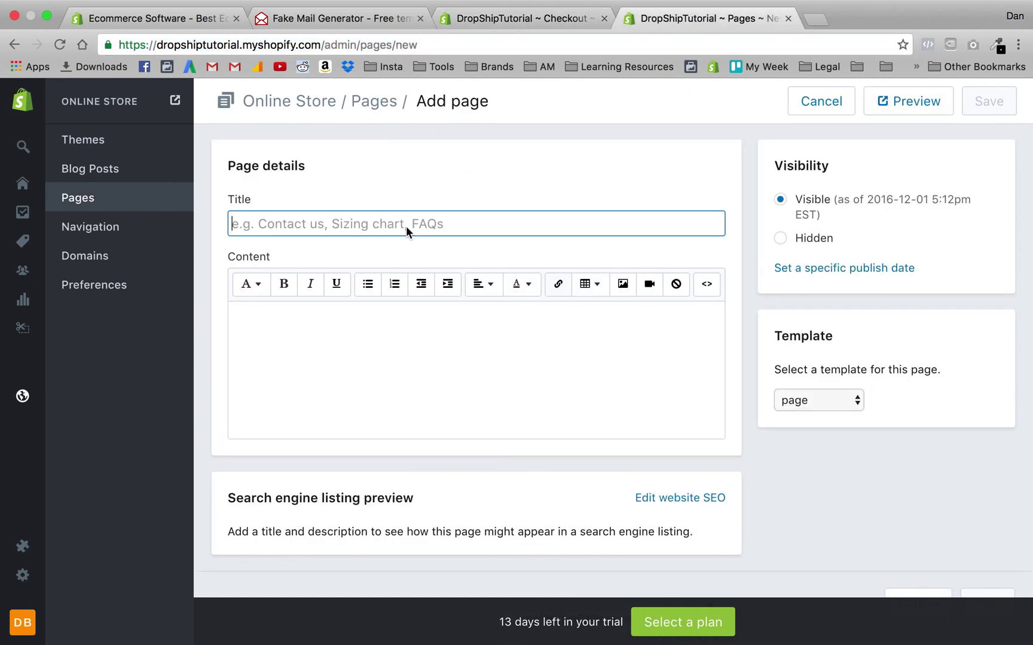
{"action": "type", "text": "Refund P"}
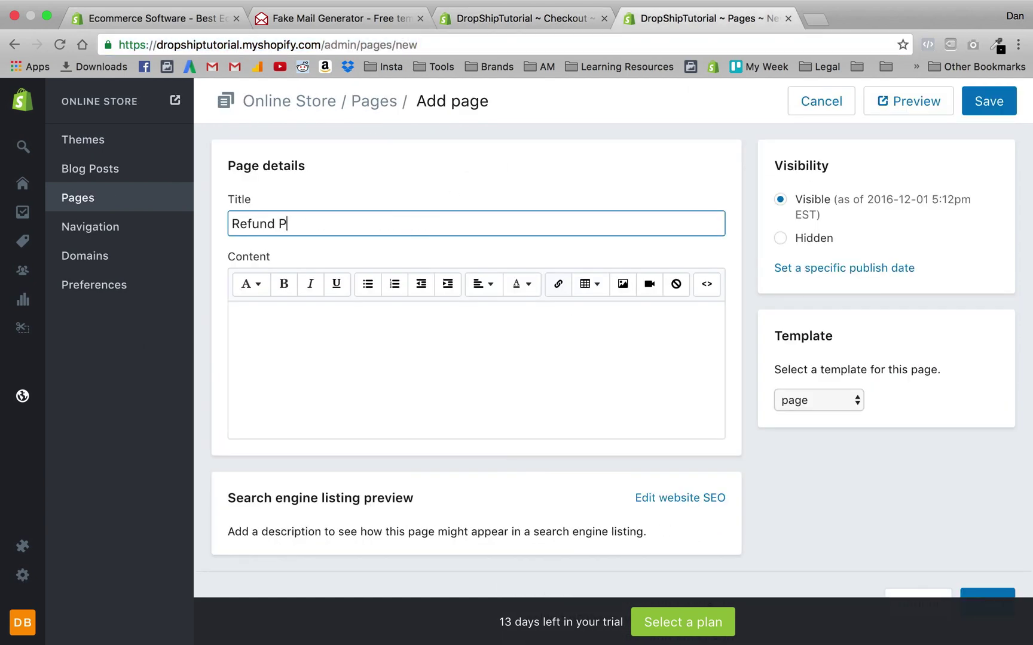
{"action": "type", "text": "lolcy"}
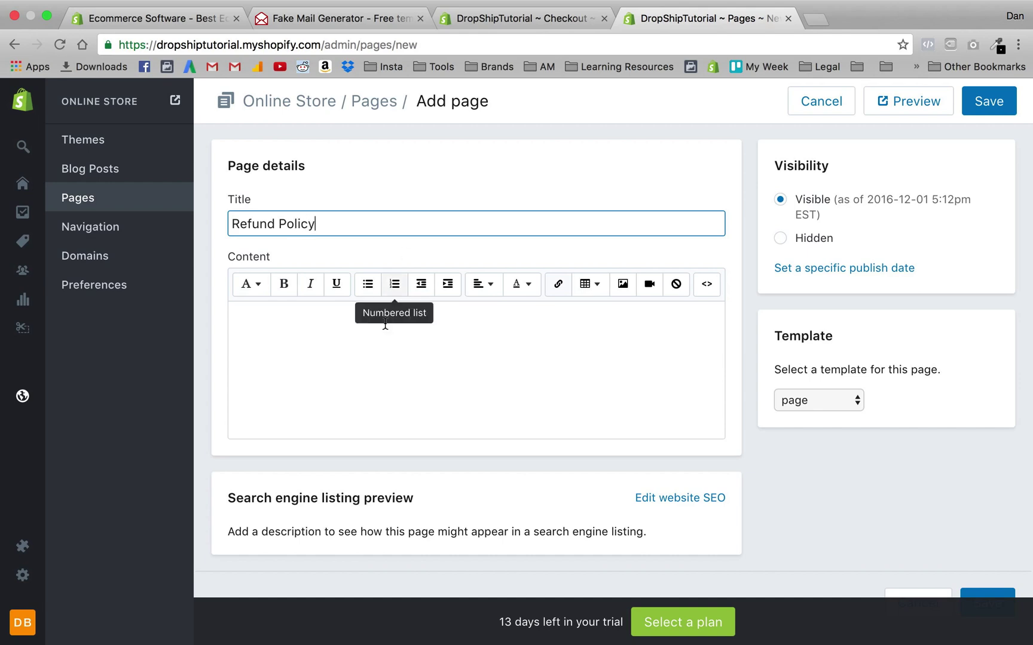
- Copy the full refund policy text from the checkout settings into the new page's content
{"action": "left_click", "coordinate": [383, 324]}
{"action": "left_click", "coordinate": [514, 19]}
{"action": "left_click", "coordinate": [515, 353]}
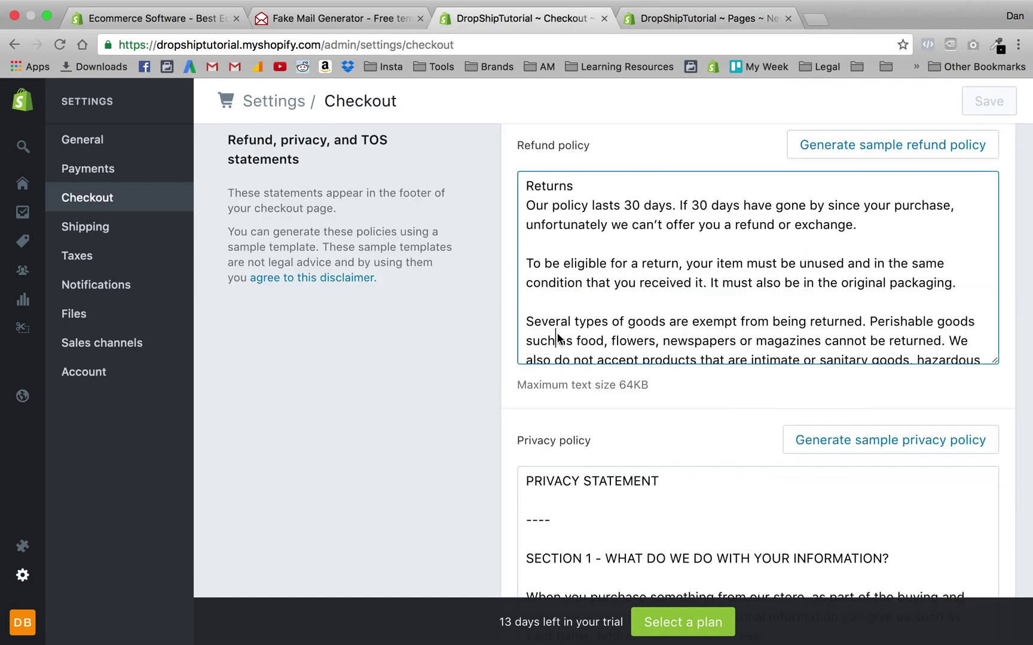
{"action": "key", "text": "super+a"}
{"action": "key", "text": "super+c"}
{"action": "left_click", "coordinate": [703, 18]}
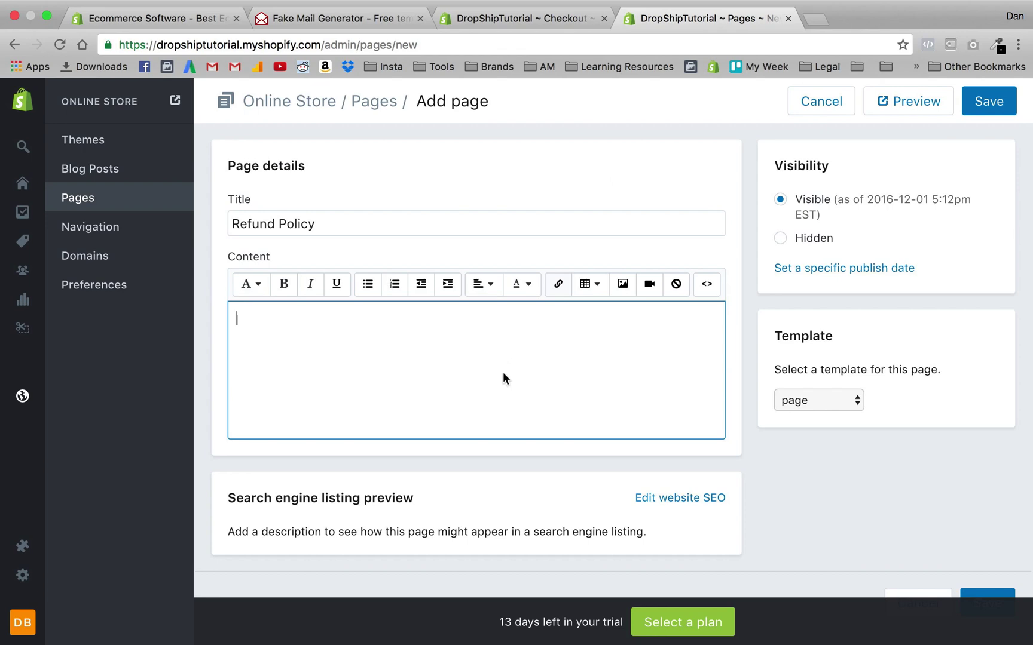
{"action": "key", "text": "super+v"}
- Delete the "Returns" heading line from the start of the Refund Policy page's content
{"action": "scroll", "coordinate": [318, 339], "scroll_direction": "up", "scroll_amount": 10}
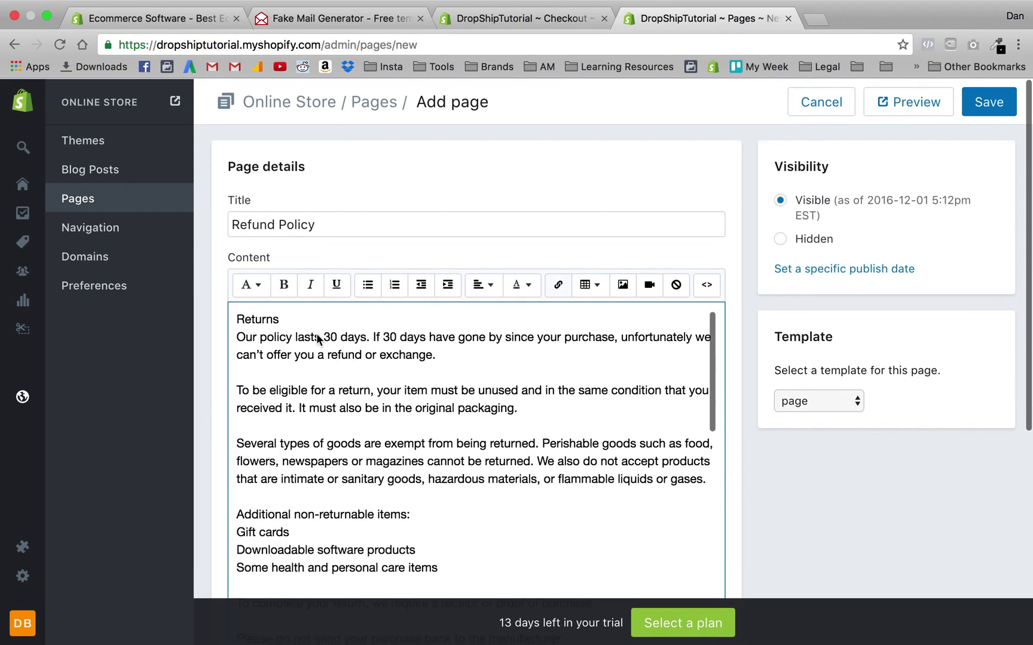
{"action": "left_click_drag", "start_coordinate": [279, 319], "coordinate": [221, 313]}
{"action": "key", "text": "BackSpace"}
{"action": "key", "text": "Delete"}
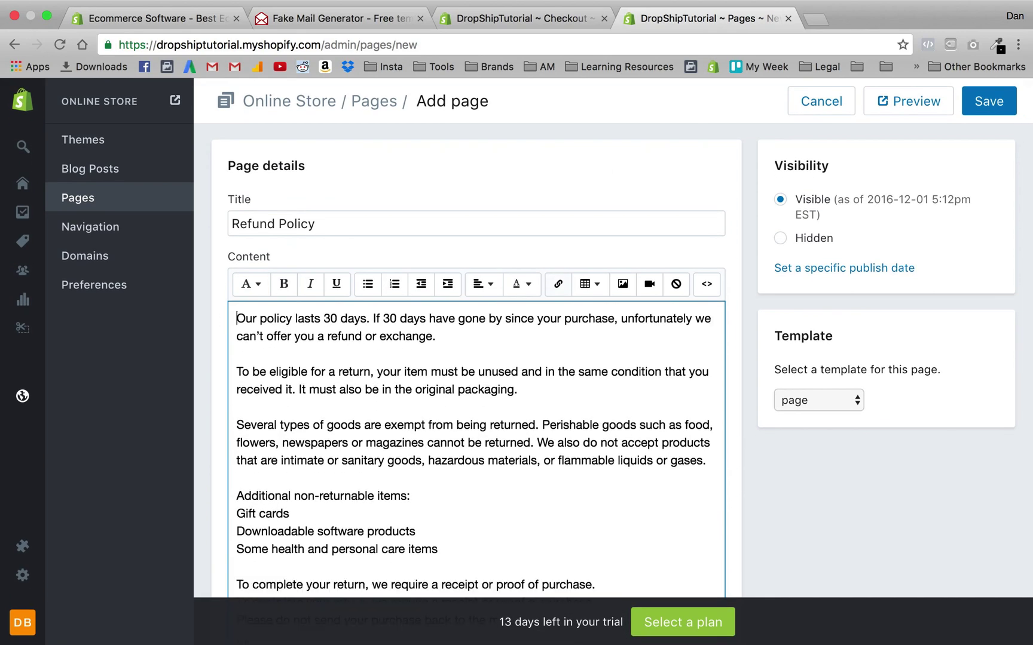
{"action": "scroll", "coordinate": [277, 333], "scroll_direction": "down", "scroll_amount": 1}
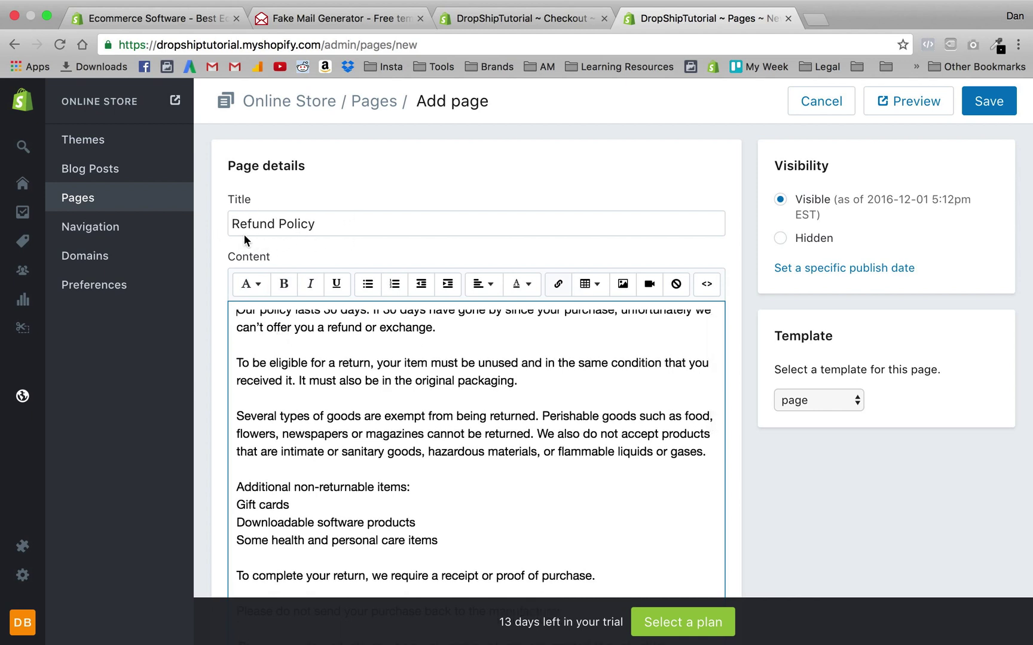
{"action": "scroll", "coordinate": [260, 358], "scroll_direction": "up", "scroll_amount": 2}
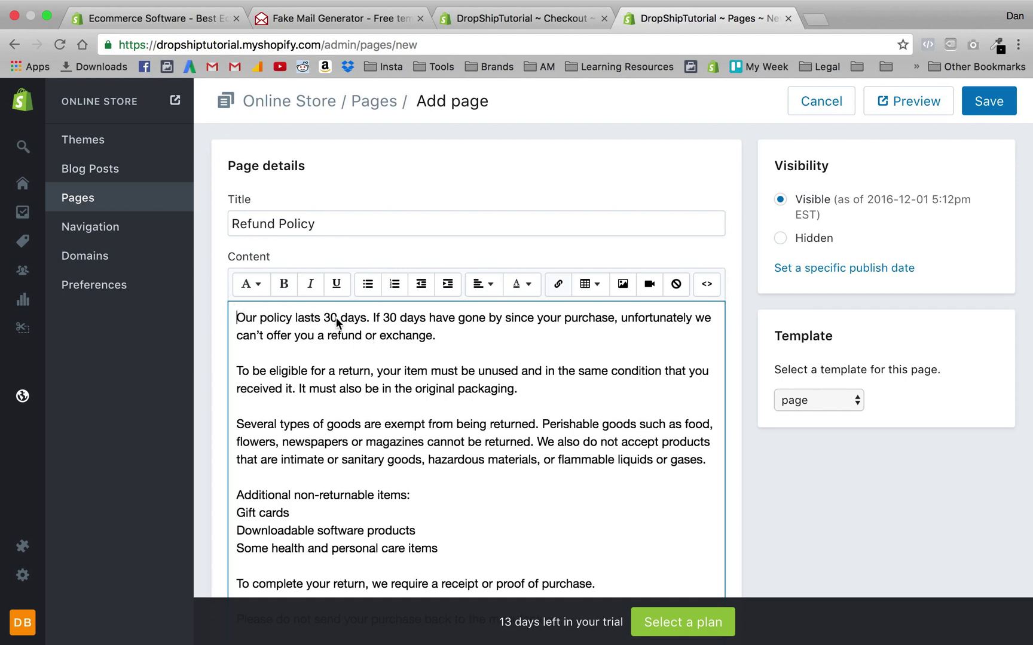
{"action": "scroll", "coordinate": [416, 337], "scroll_direction": "down", "scroll_amount": 10}
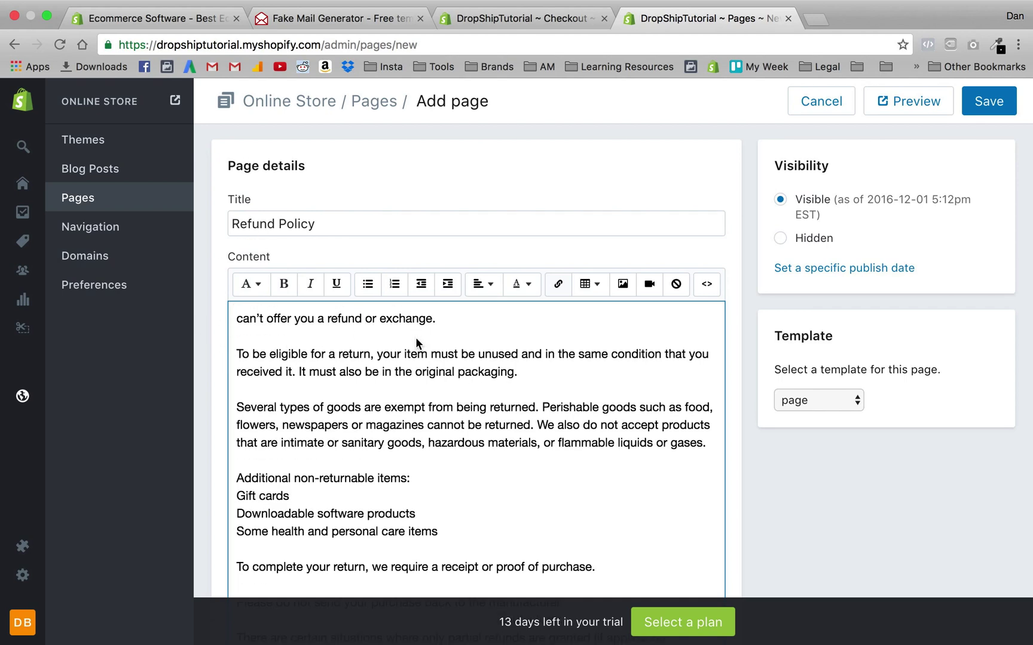
{"action": "scroll", "coordinate": [415, 337], "scroll_direction": "up", "scroll_amount": 15}
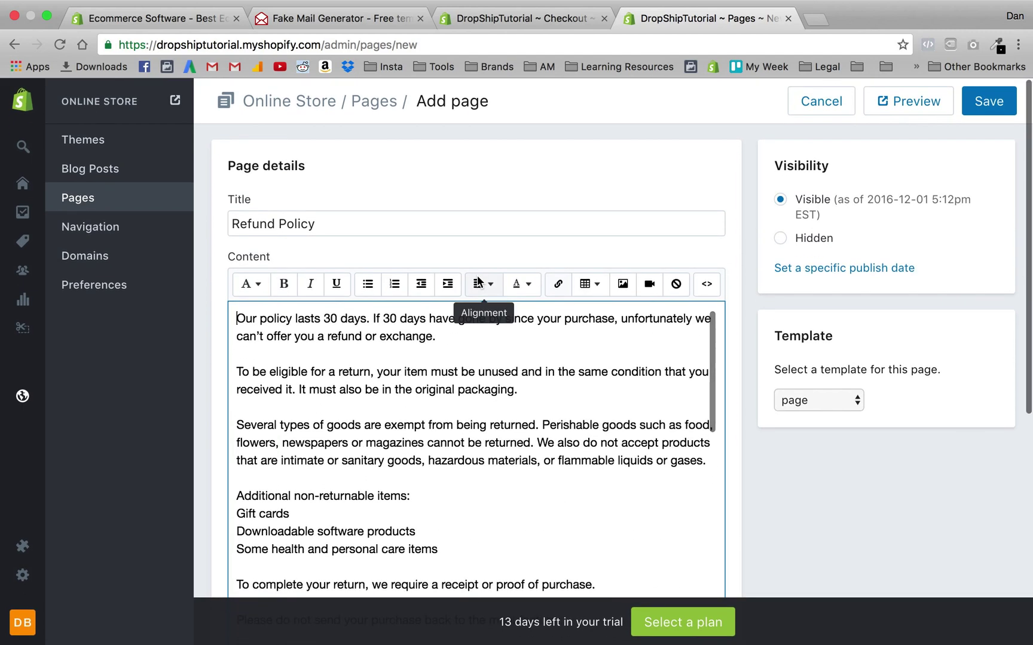
{"action": "left_click_drag", "start_coordinate": [225, 228], "coordinate": [322, 227]}
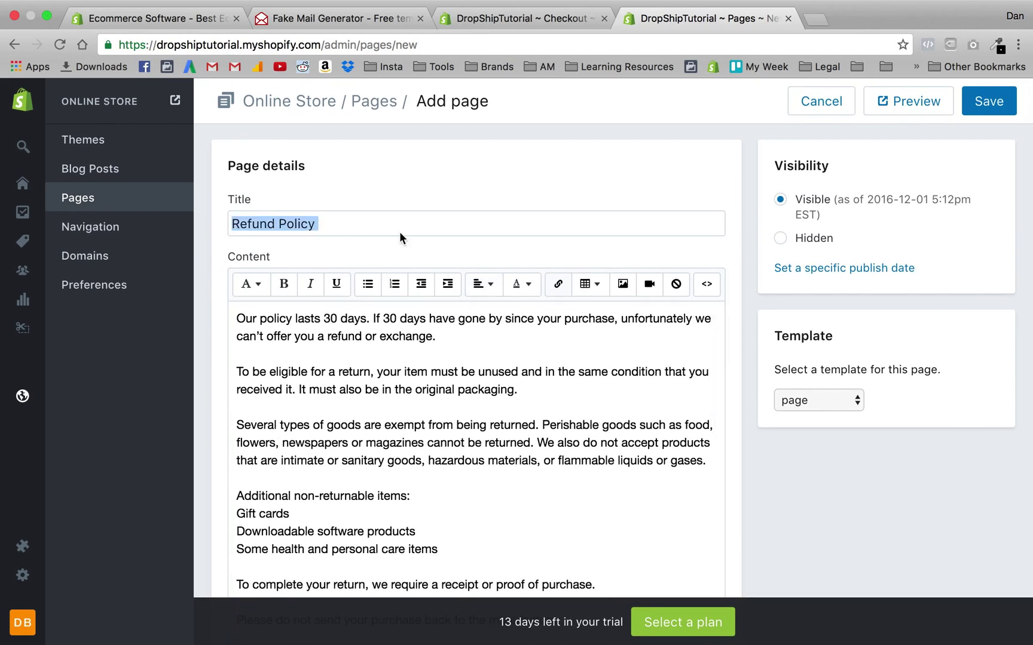
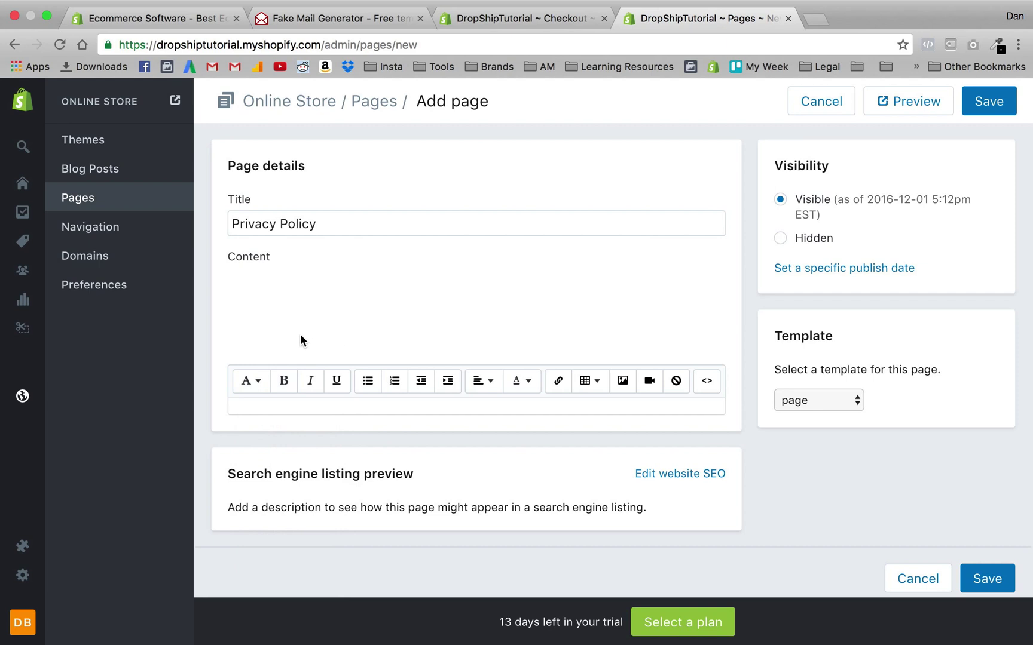
- Reload the new page form to restore its content editor and title the page "Privacy Policy"
{"action": "scroll", "coordinate": [258, 409], "scroll_direction": "down", "scroll_amount": 1}
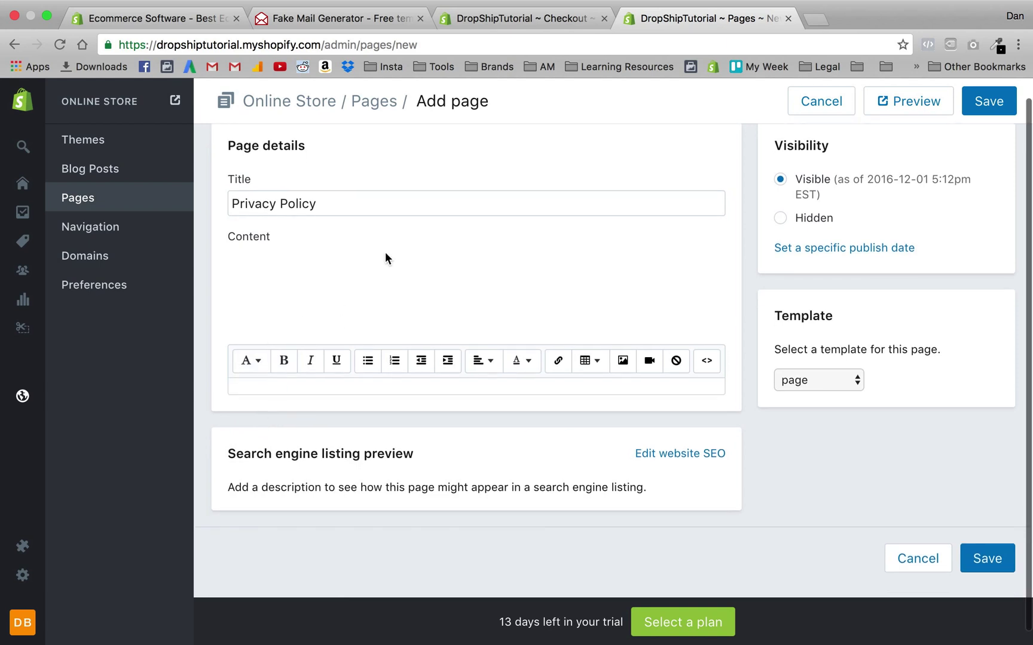
{"action": "key", "text": "super+r"}
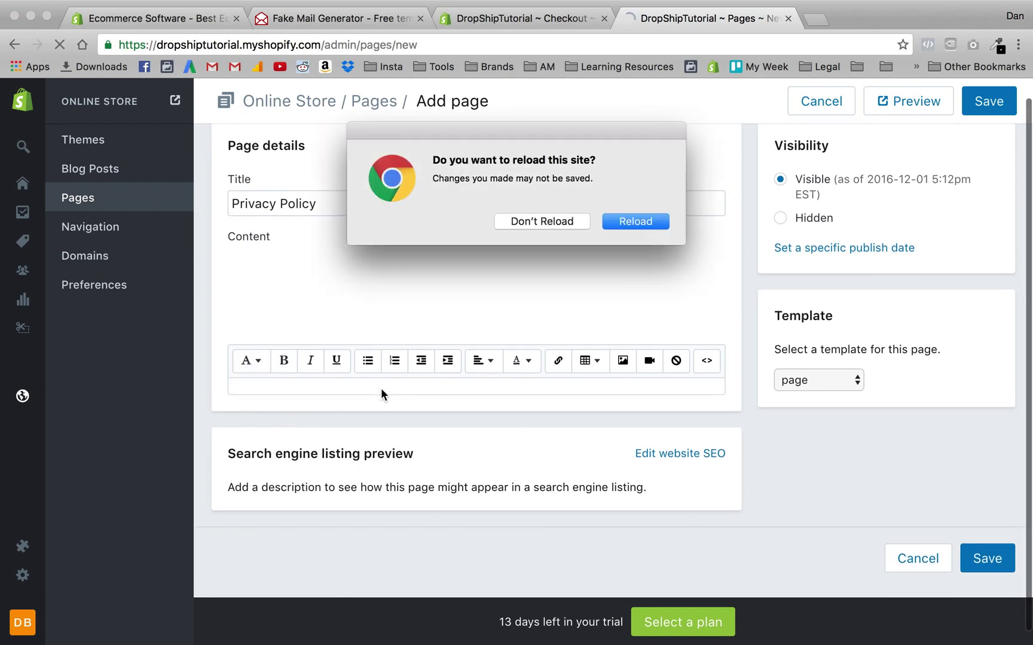
{"action": "key", "text": "Return"}
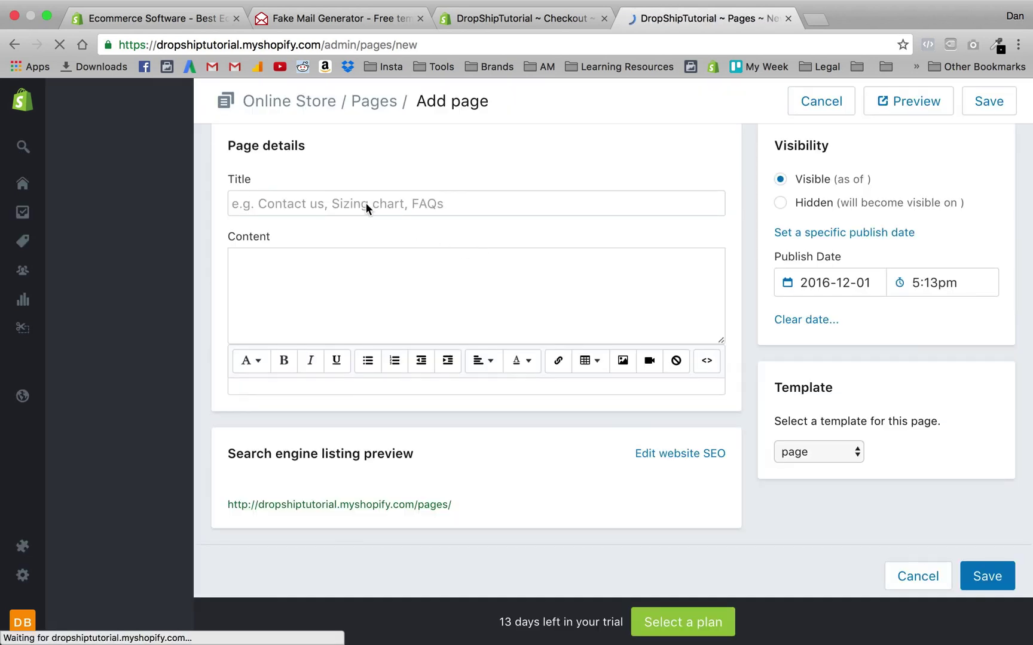
{"action": "left_click", "coordinate": [333, 204]}
{"action": "type", "text": "P"}
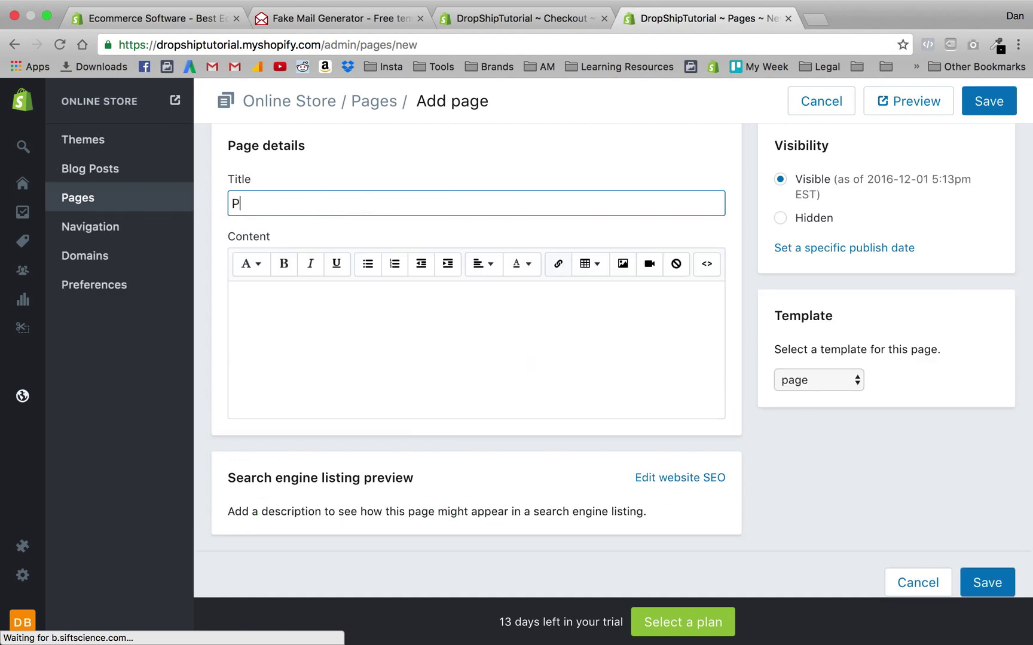
{"action": "type", "text": "rivacy Polu"}
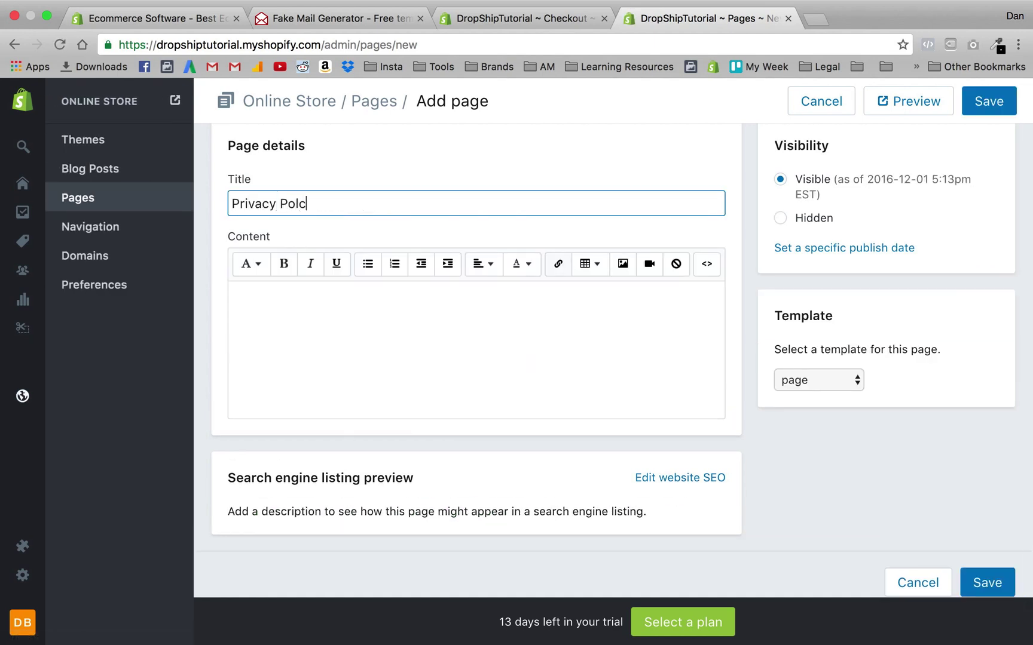
{"action": "type", "text": "cy"}
{"action": "key", "text": "BackSpace"}
{"action": "key", "text": "BackSpace"}
{"action": "key", "text": "BackSpace"}
{"action": "type", "text": "icy"}
- Paste the copied privacy policy text into the Privacy Policy page's content
{"action": "left_click", "coordinate": [251, 263]}
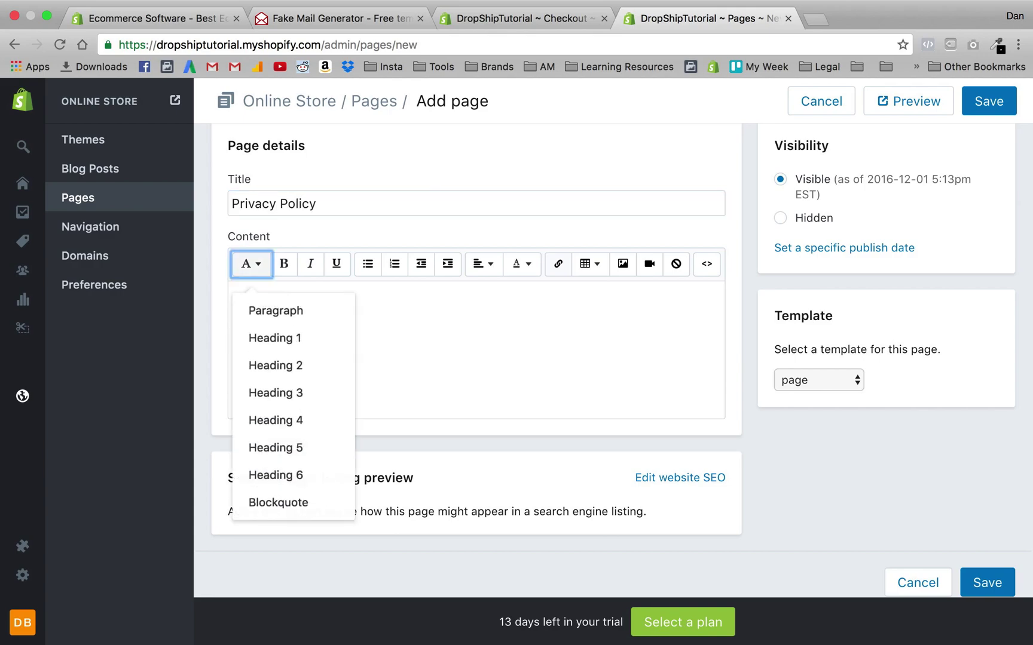
{"action": "left_click", "coordinate": [531, 311]}
{"action": "key", "text": "super+v"}
- Delete the "PRIVACY STATEMENT" heading, dashed line and blank lines from the start of the content, and save the page
{"action": "scroll", "coordinate": [387, 376], "scroll_direction": "up", "scroll_amount": 15}
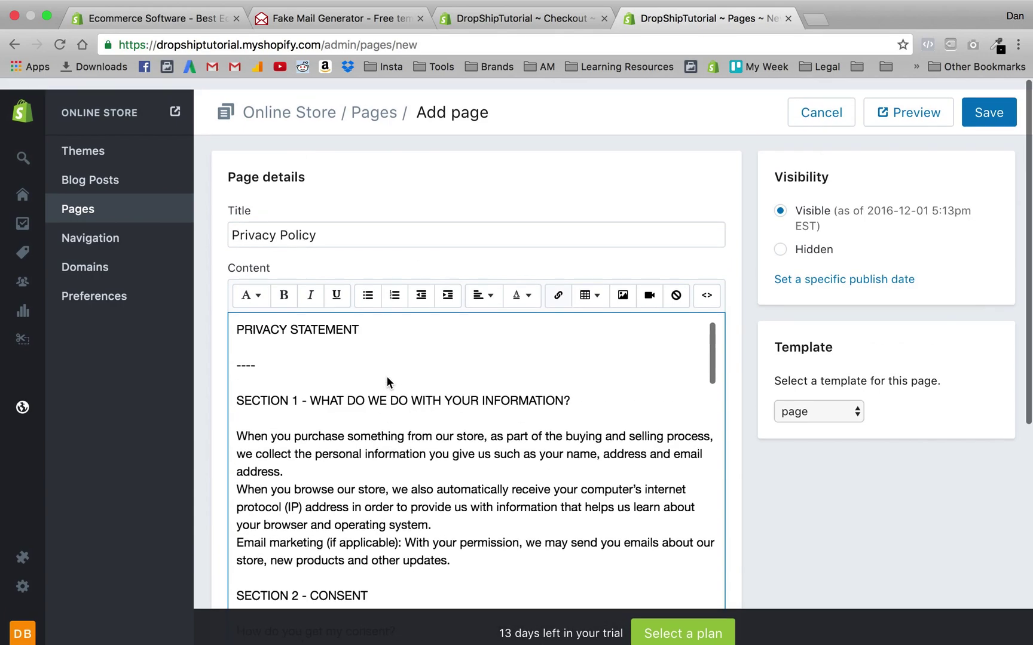
{"action": "scroll", "coordinate": [386, 377], "scroll_direction": "down", "scroll_amount": 1}
{"action": "left_click_drag", "start_coordinate": [341, 349], "coordinate": [183, 318]}
{"action": "key", "text": "BackSpace"}
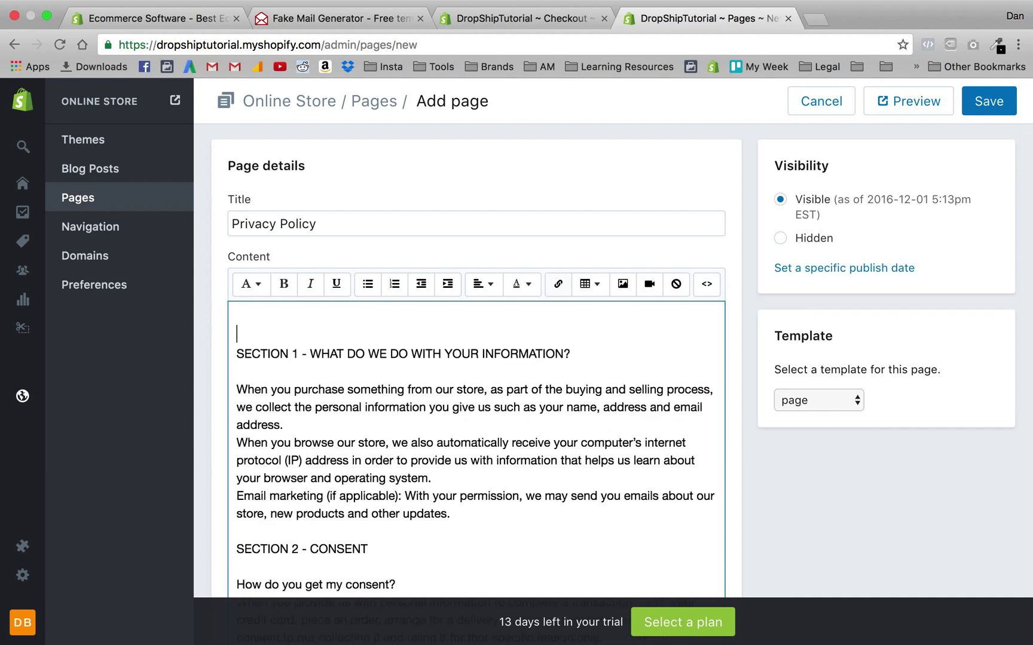
{"action": "key", "text": "BackSpace"}
{"action": "key", "text": "BackSpace"}
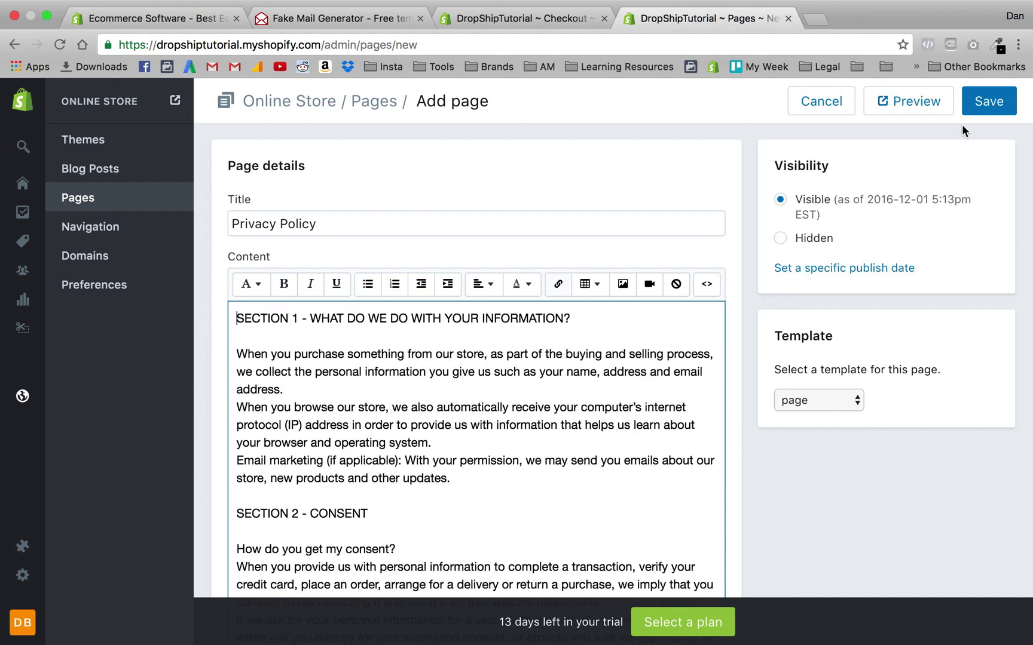
{"action": "left_click", "coordinate": [975, 108]}
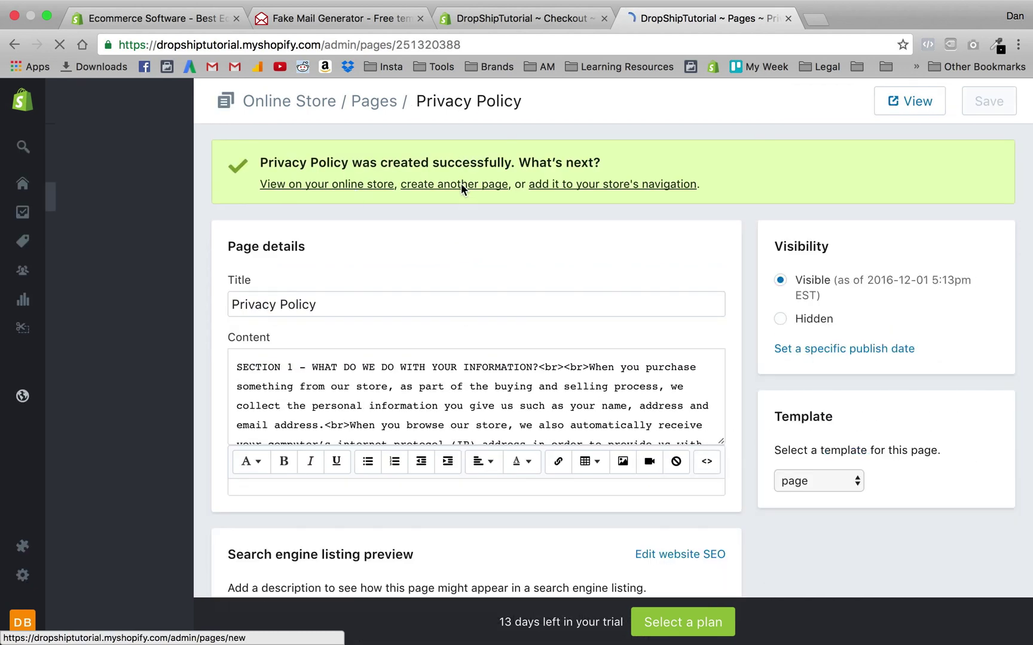
- Start another new page and copy the full terms of service text from the checkout settings
{"action": "left_click", "coordinate": [463, 189]}
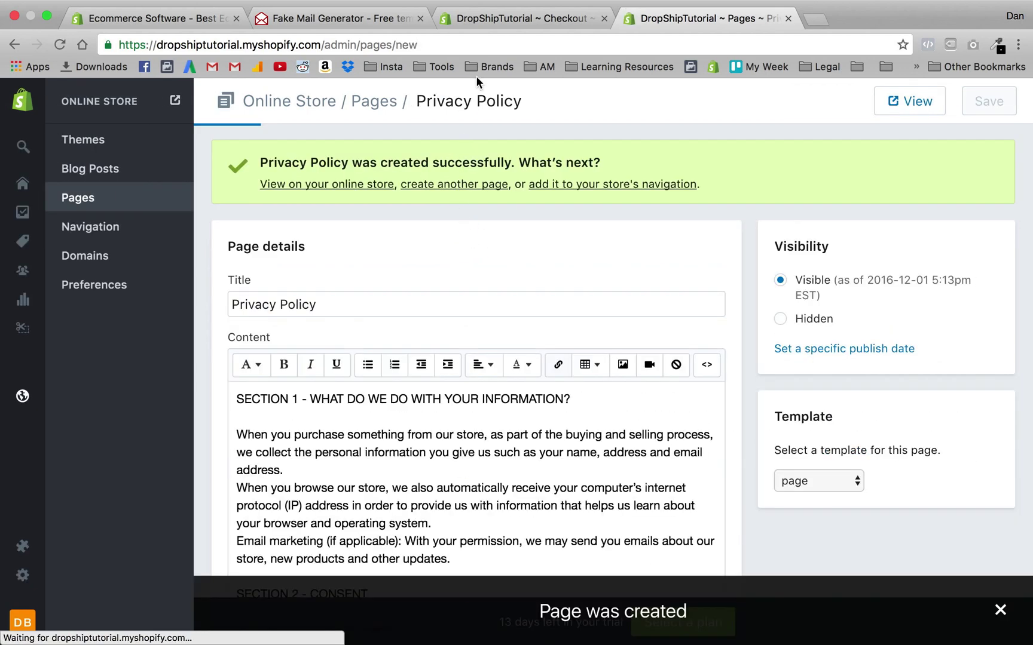
{"action": "left_click", "coordinate": [520, 18]}
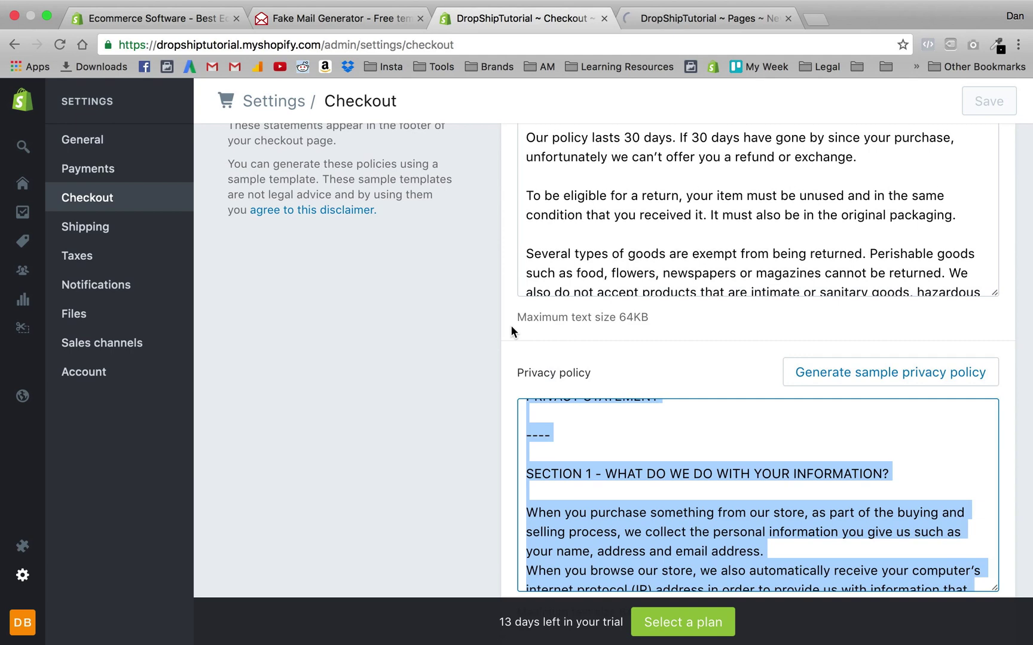
{"action": "scroll", "coordinate": [415, 419], "scroll_direction": "down", "scroll_amount": 3}
{"action": "left_click", "coordinate": [583, 352]}
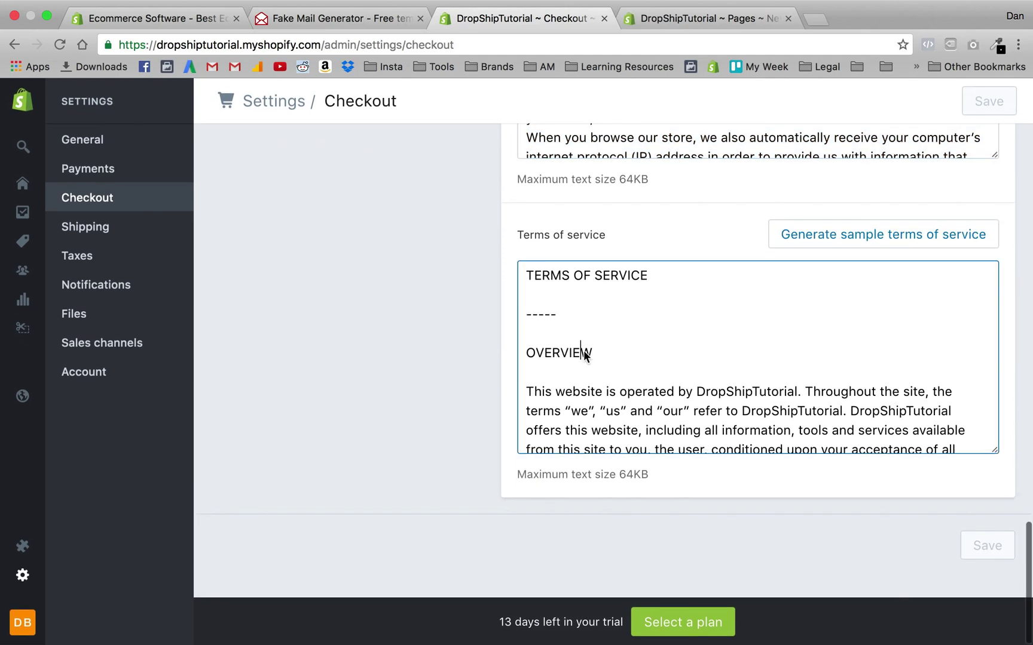
{"action": "key", "text": "super+a"}
- Title the new page "Terms of Service" and paste the copied terms of service text into its content
{"action": "left_click", "coordinate": [665, 18]}
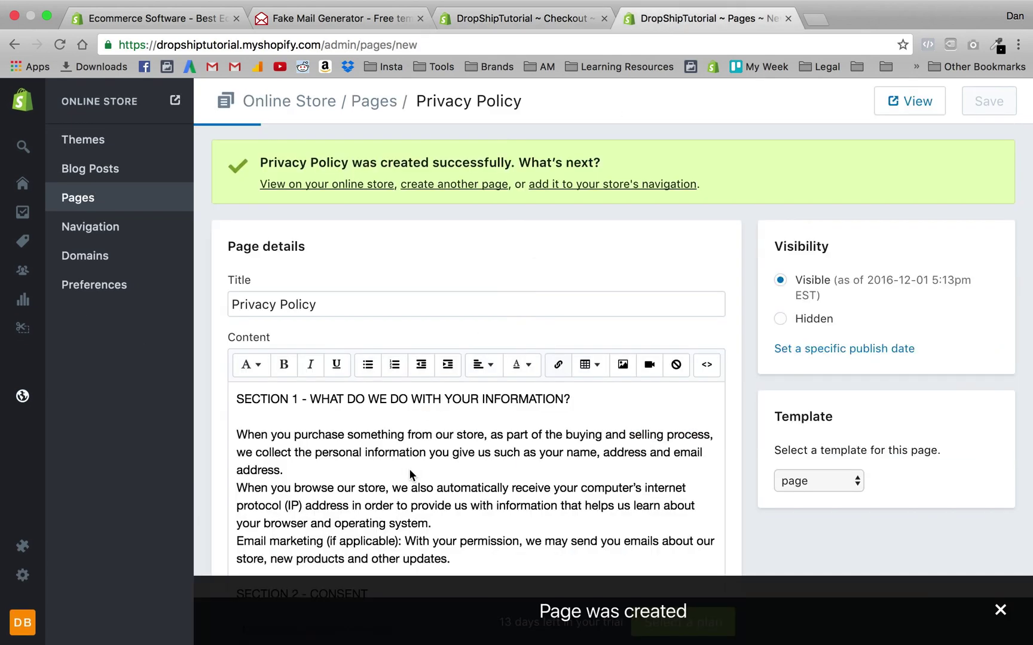
{"action": "left_click", "coordinate": [296, 229]}
{"action": "type", "text": "Terms O"}
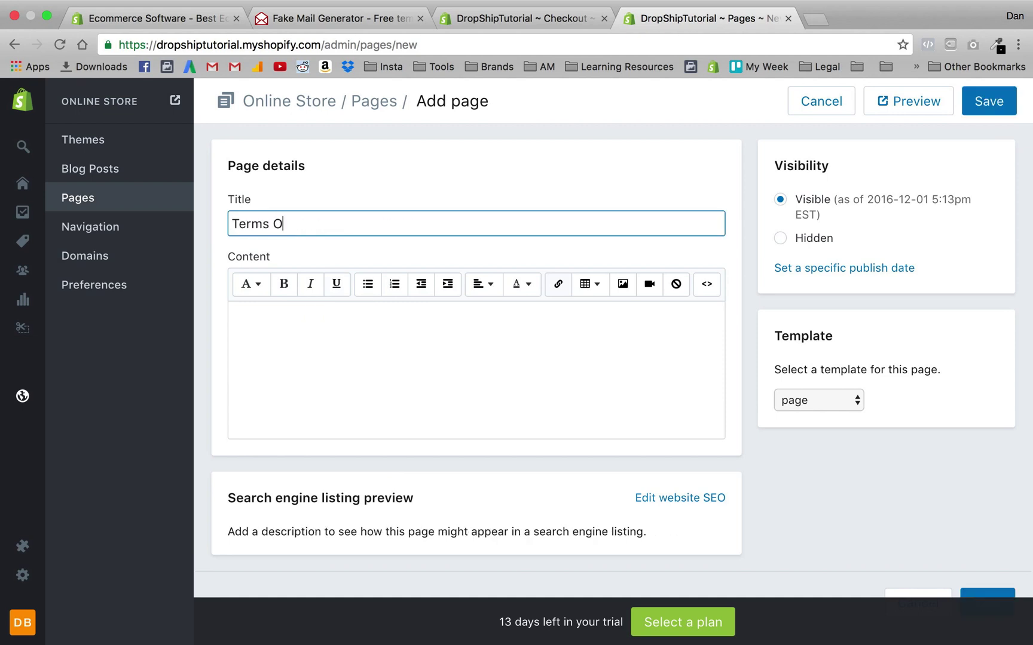
{"action": "key", "text": "BackSpace"}
{"action": "type", "text": "of Service"}
{"action": "left_click", "coordinate": [251, 284]}
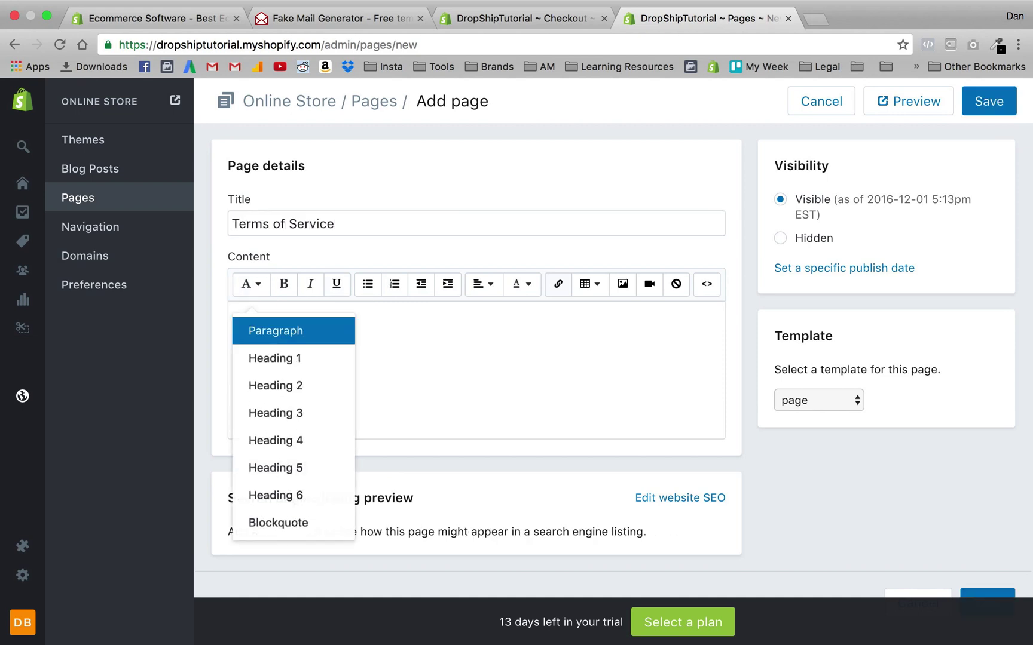
{"action": "left_click", "coordinate": [488, 370]}
{"action": "key", "text": "super+v"}
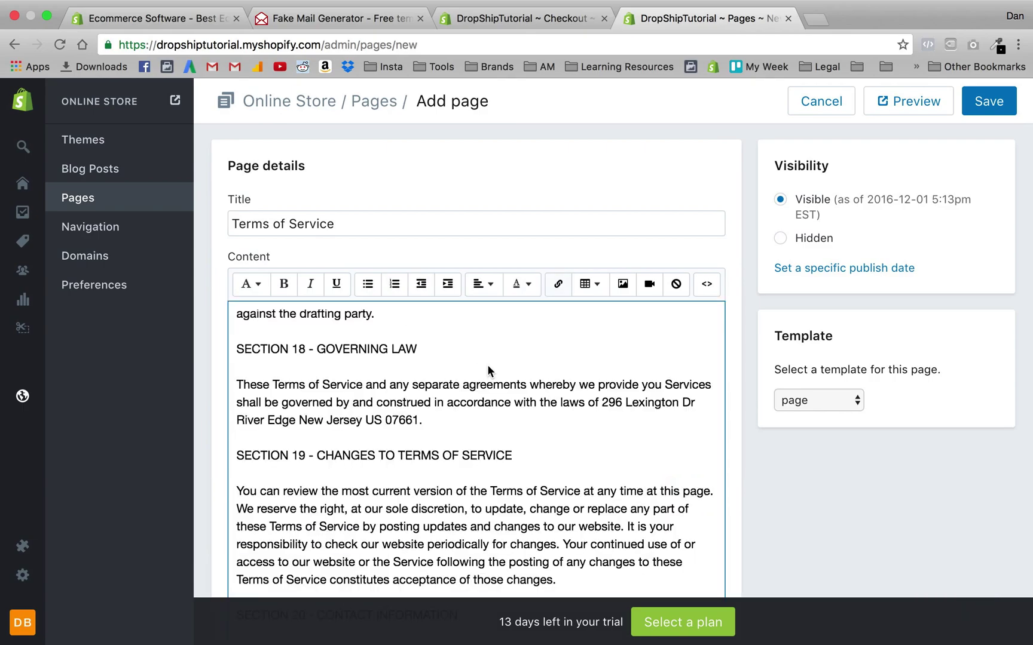
- Delete the "TERMS OF SERVICE" heading, dashed line and blank lines above "OVERVIEW", and save the page
{"action": "scroll", "coordinate": [488, 370], "scroll_direction": "up", "scroll_amount": 10}
{"action": "scroll", "coordinate": [488, 369], "scroll_direction": "up", "scroll_amount": 15}
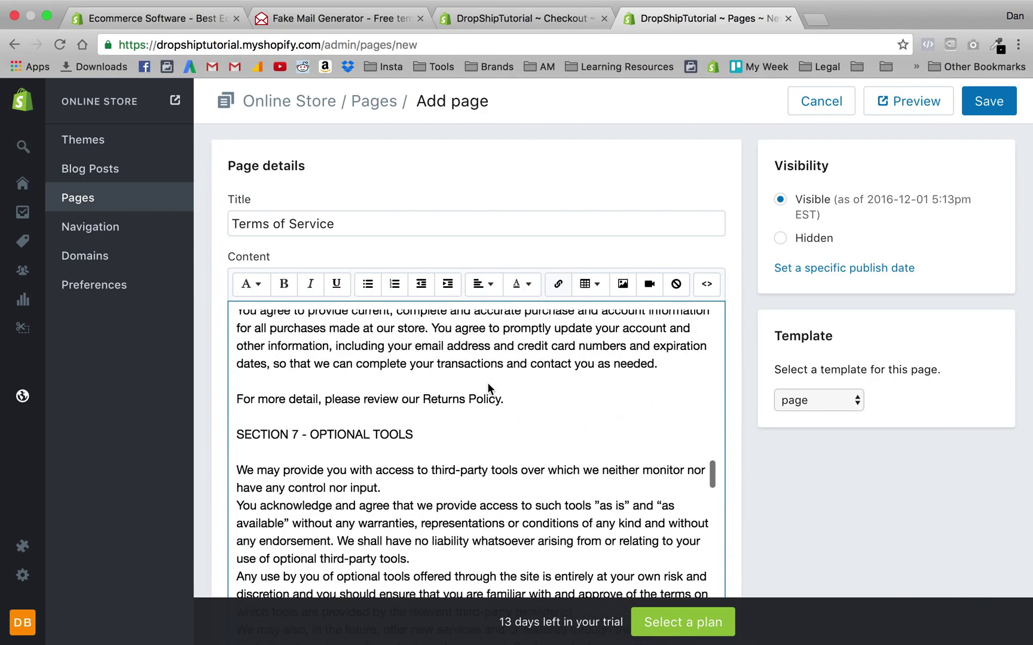
{"action": "scroll", "coordinate": [488, 392], "scroll_direction": "up", "scroll_amount": 15}
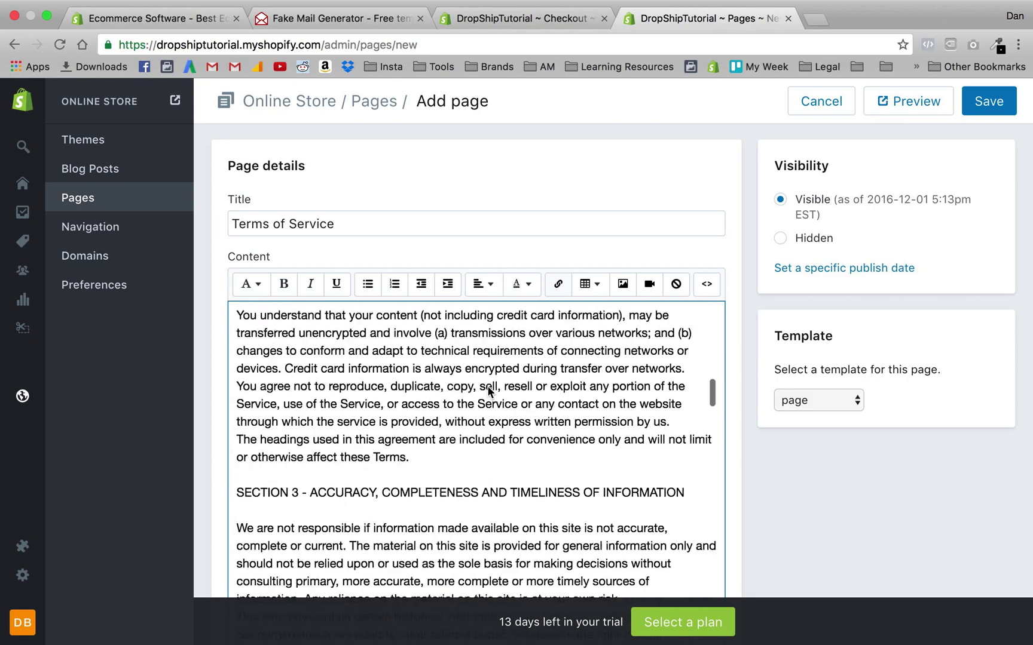
{"action": "scroll", "coordinate": [487, 387], "scroll_direction": "up", "scroll_amount": 2}
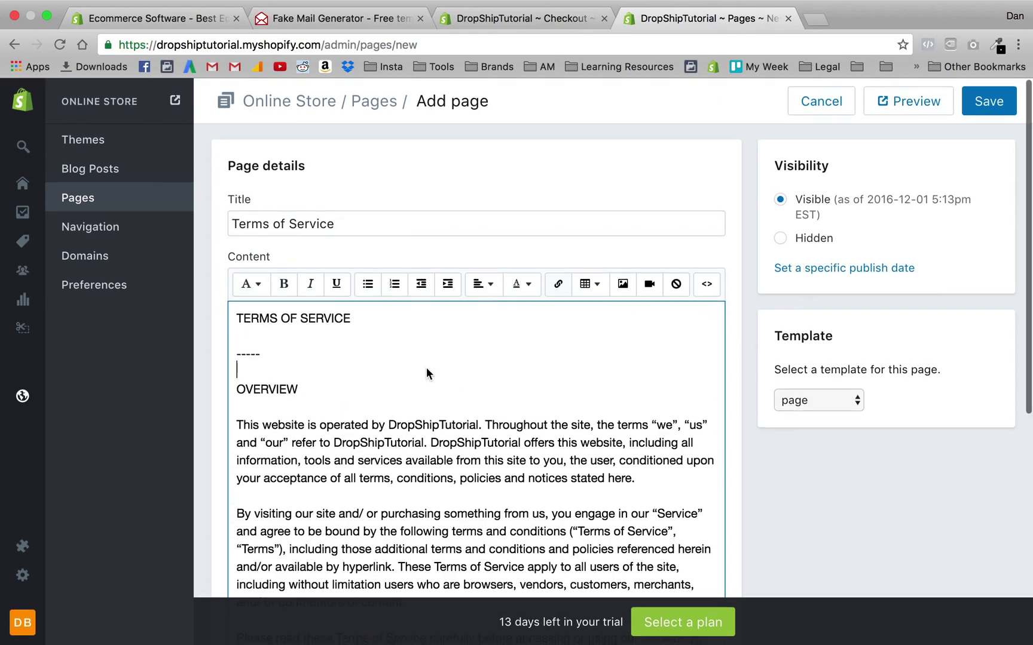
{"action": "left_click_drag", "start_coordinate": [426, 368], "coordinate": [273, 291]}
{"action": "key", "text": "BackSpace"}
{"action": "key", "text": "Delete"}
{"action": "key", "text": "Delete"}
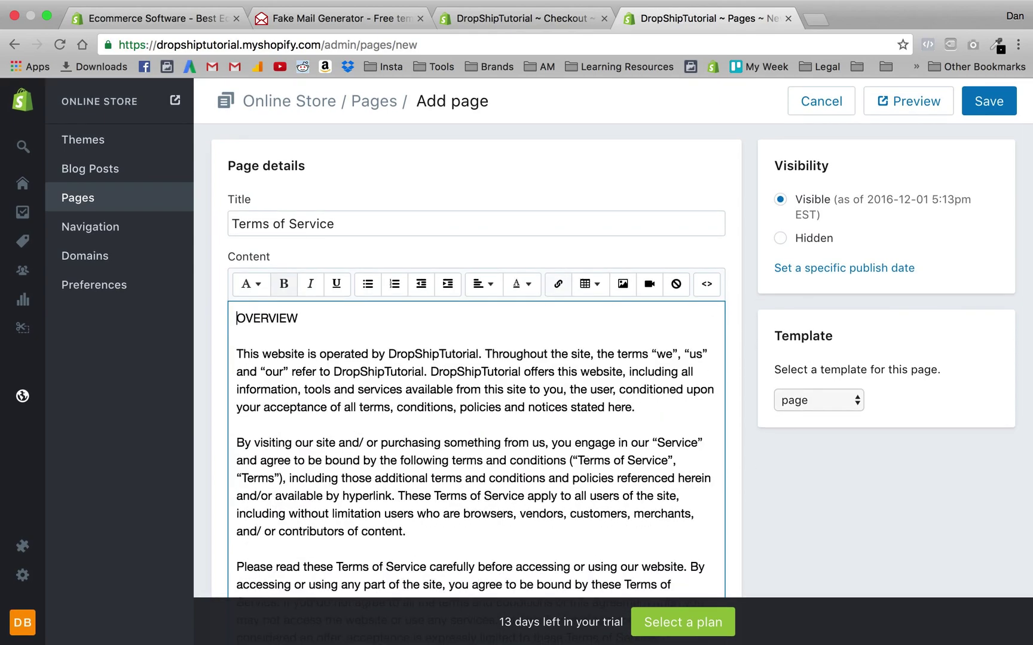
{"action": "left_click", "coordinate": [1006, 113]}
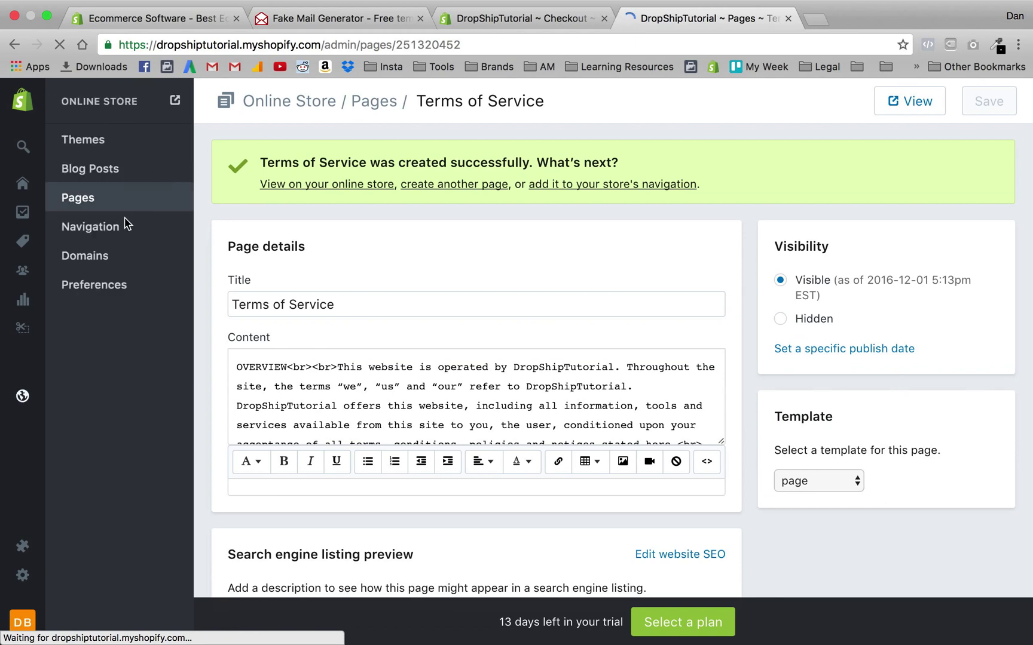
- Open the store navigation's footer menu for editing and add a menu item named "Privacy Policy"
{"action": "left_click", "coordinate": [99, 238]}
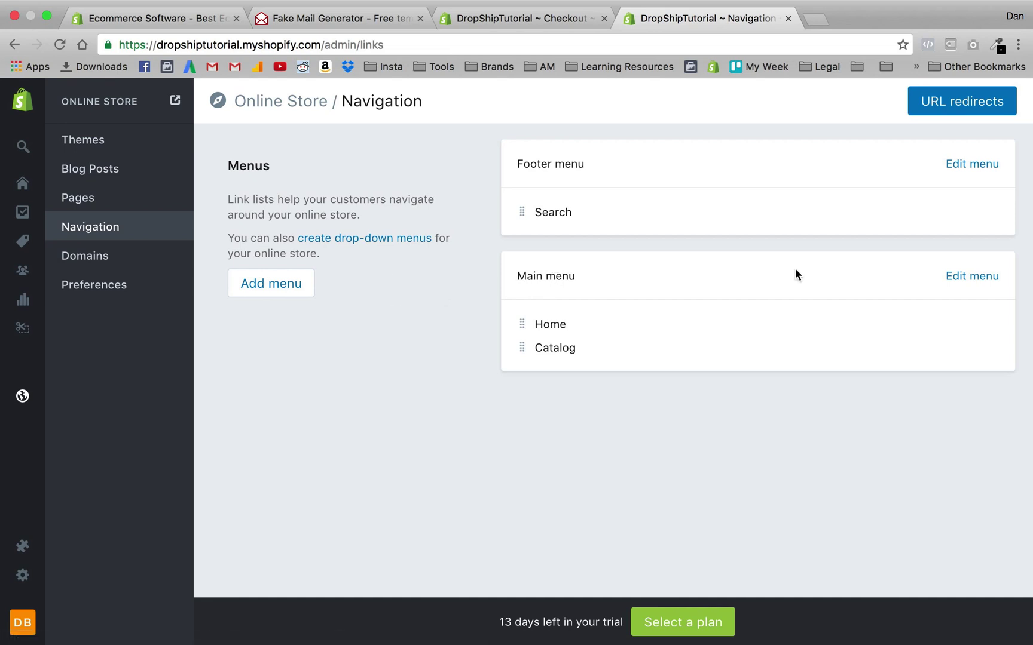
{"action": "left_click", "coordinate": [966, 166]}
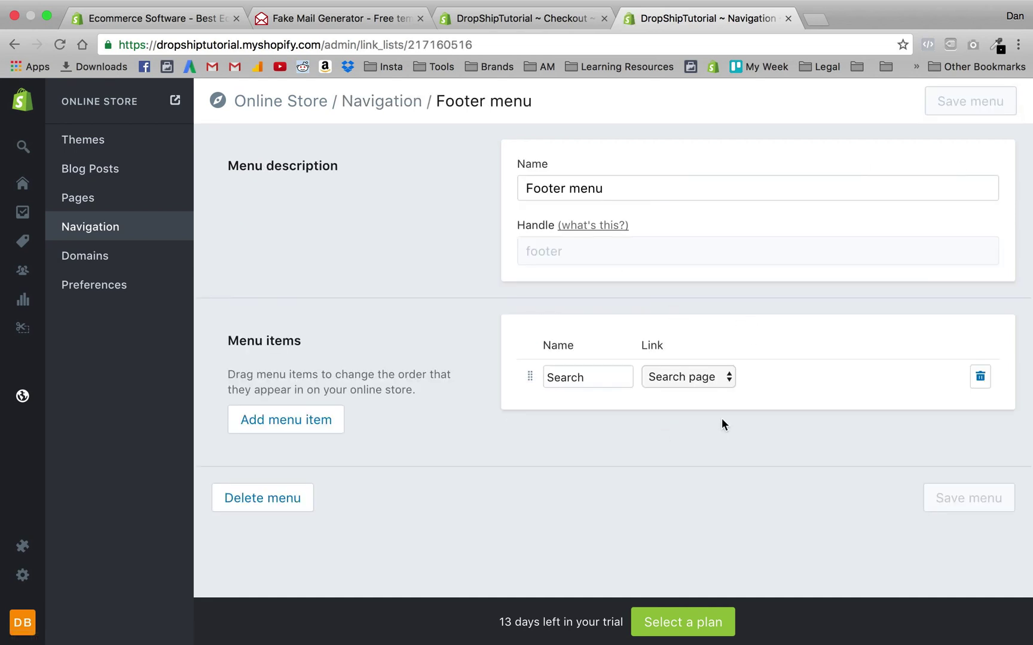
{"action": "left_click", "coordinate": [302, 421]}
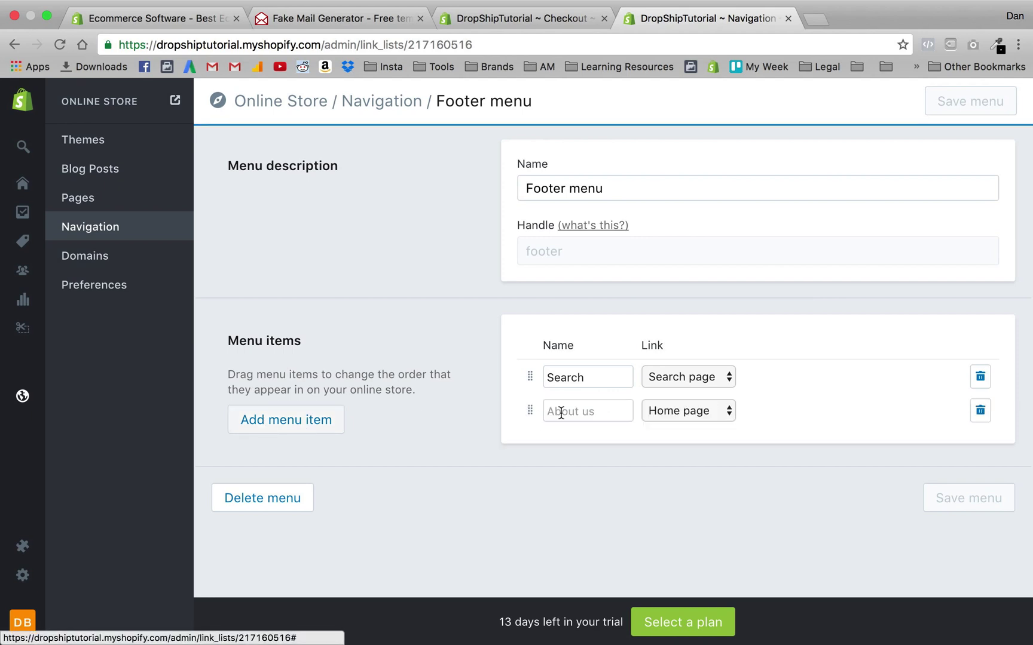
{"action": "type", "text": "Priva"}
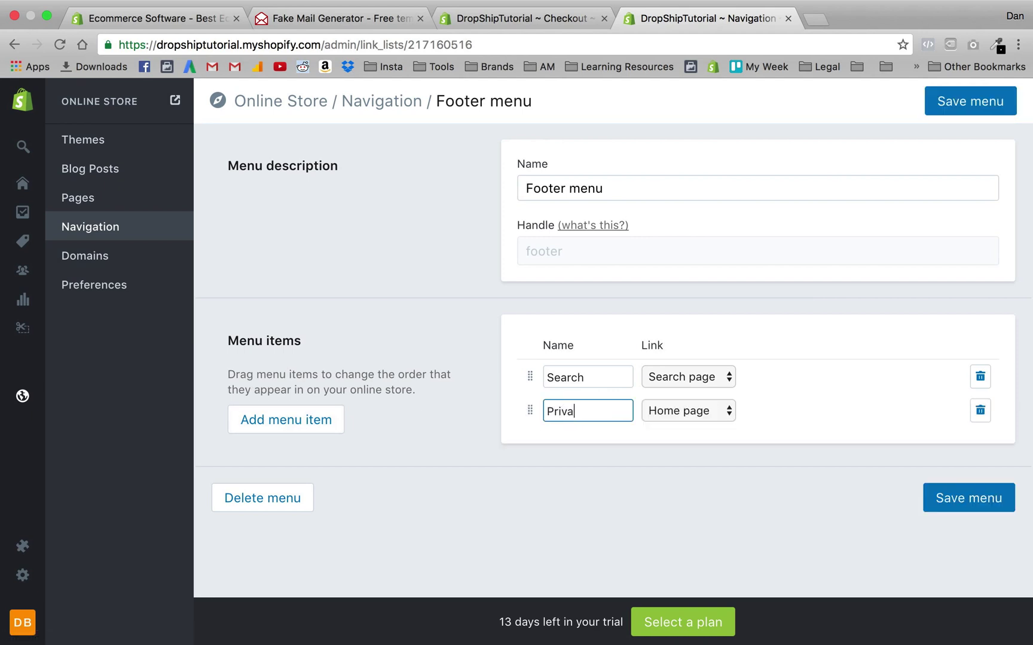
{"action": "type", "text": "cy Policy"}
- Add a menu item named "Terms of Service" to the footer menu
{"action": "left_click", "coordinate": [281, 428]}
{"action": "left_click", "coordinate": [590, 450]}
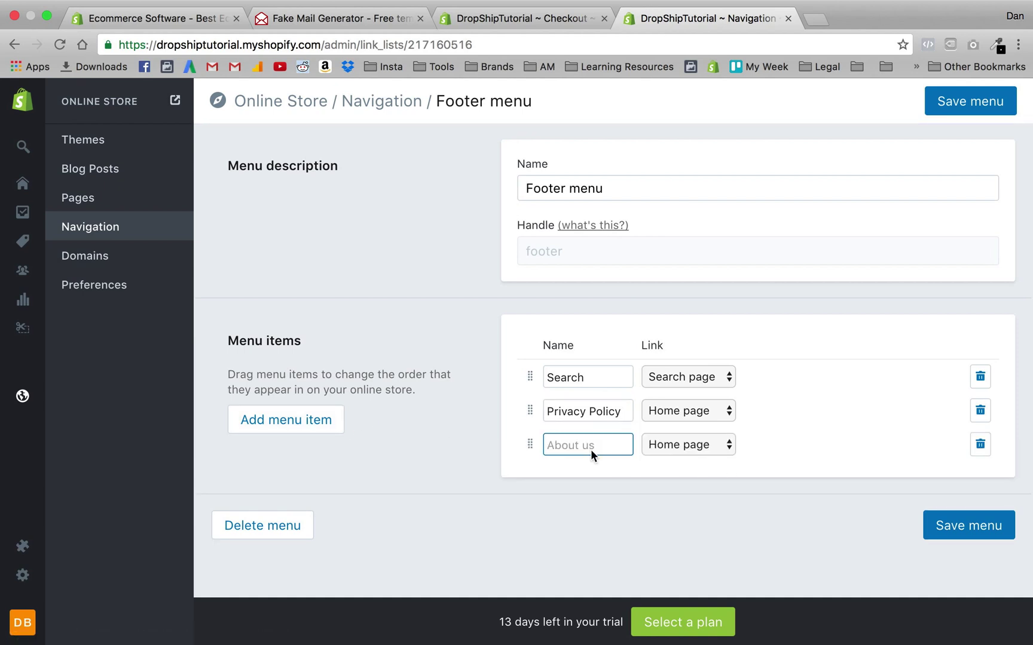
{"action": "type", "text": "Terms of Serv"}
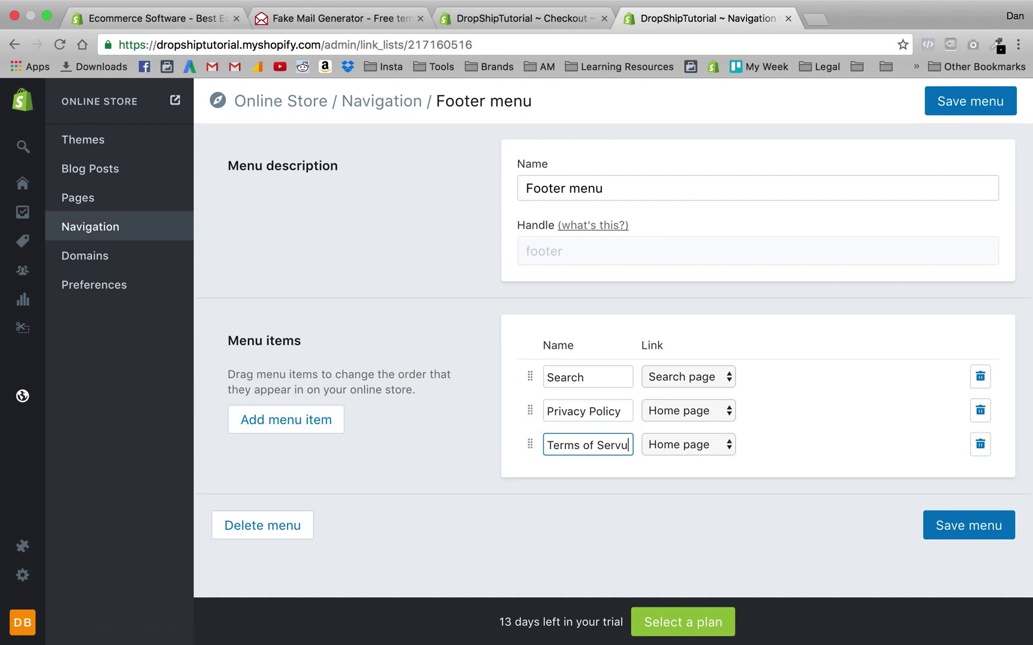
{"action": "type", "text": "ic"}
{"action": "key", "text": "BackSpace"}
{"action": "type", "text": "ce"}
{"action": "key", "text": "BackSpace"}
{"action": "key", "text": "BackSpace"}
{"action": "key", "text": "BackSpace"}
{"action": "type", "text": "ice"}
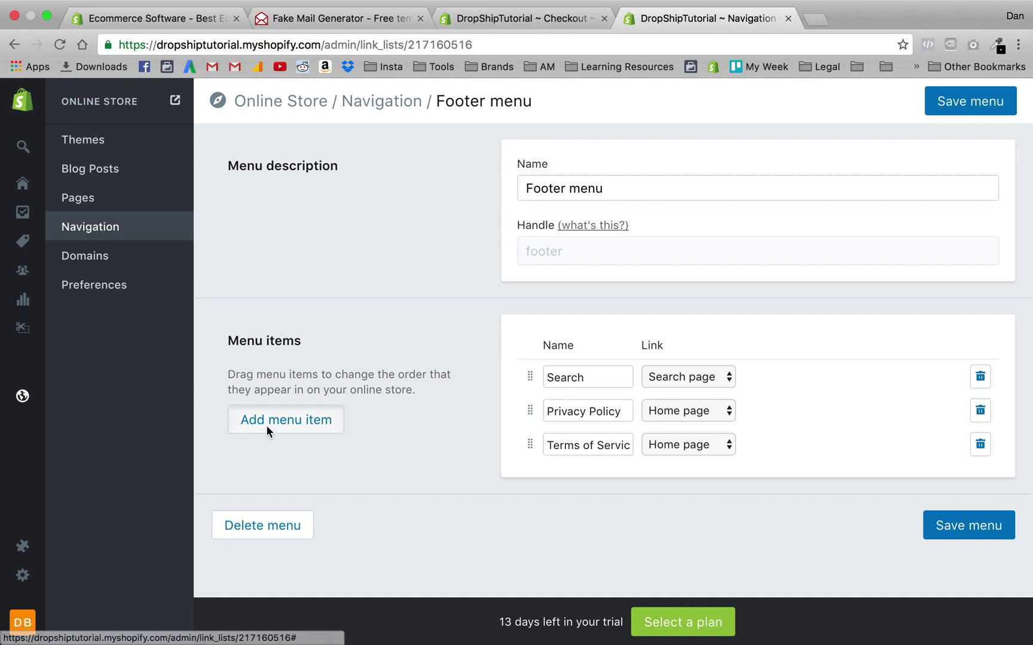
- Add a menu item named "Refund Policy" to the footer menu
{"action": "left_click", "coordinate": [267, 422]}
{"action": "left_click", "coordinate": [570, 478]}
{"action": "type", "text": "Refund Polc"}
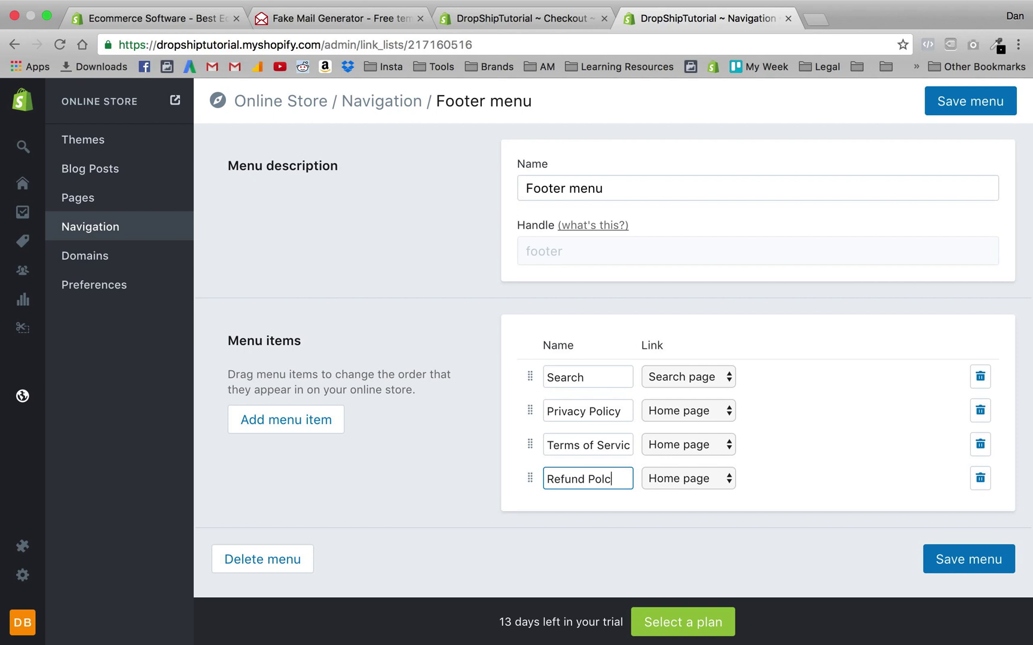
{"action": "key", "text": "BackSpace"}
{"action": "type", "text": "icy"}
- Link the Privacy Policy footer menu item to the Privacy Policy page
{"action": "left_click", "coordinate": [692, 411]}
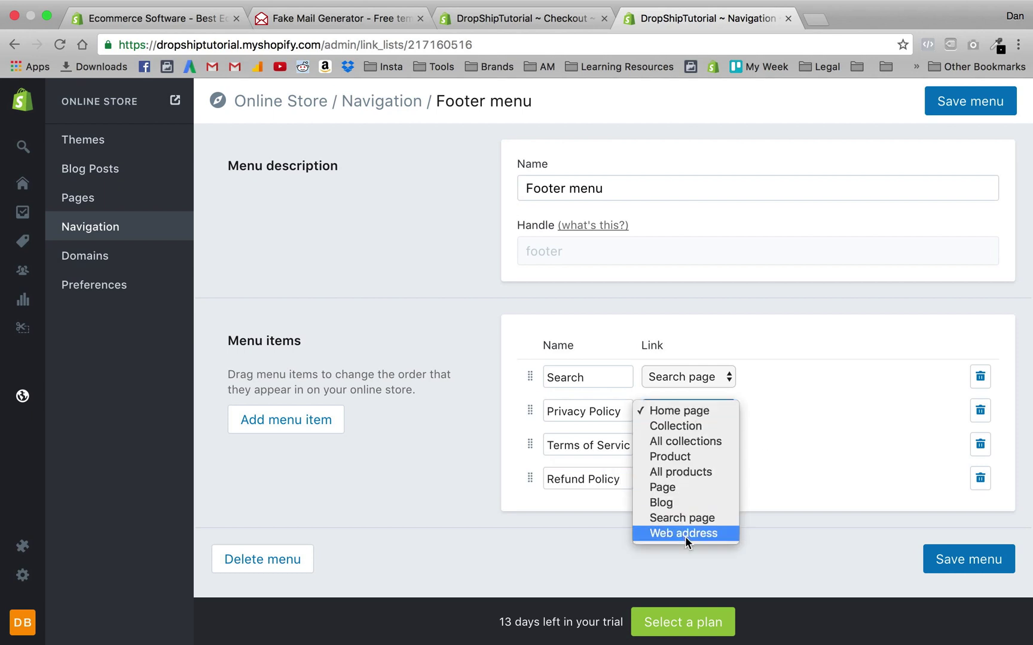
{"action": "left_click", "coordinate": [742, 439]}
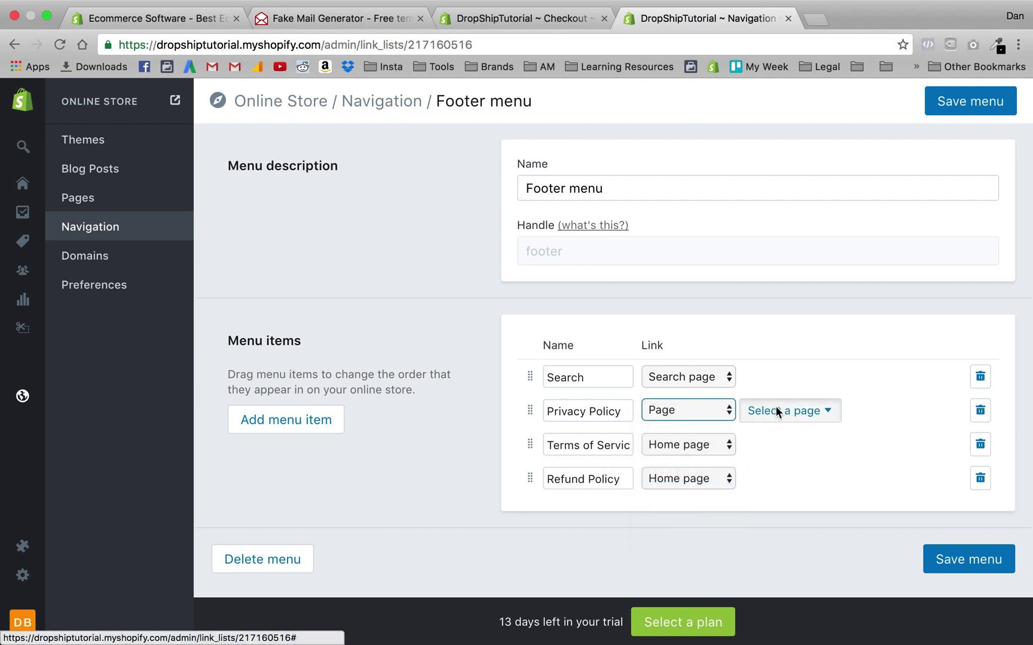
{"action": "left_click", "coordinate": [777, 410]}
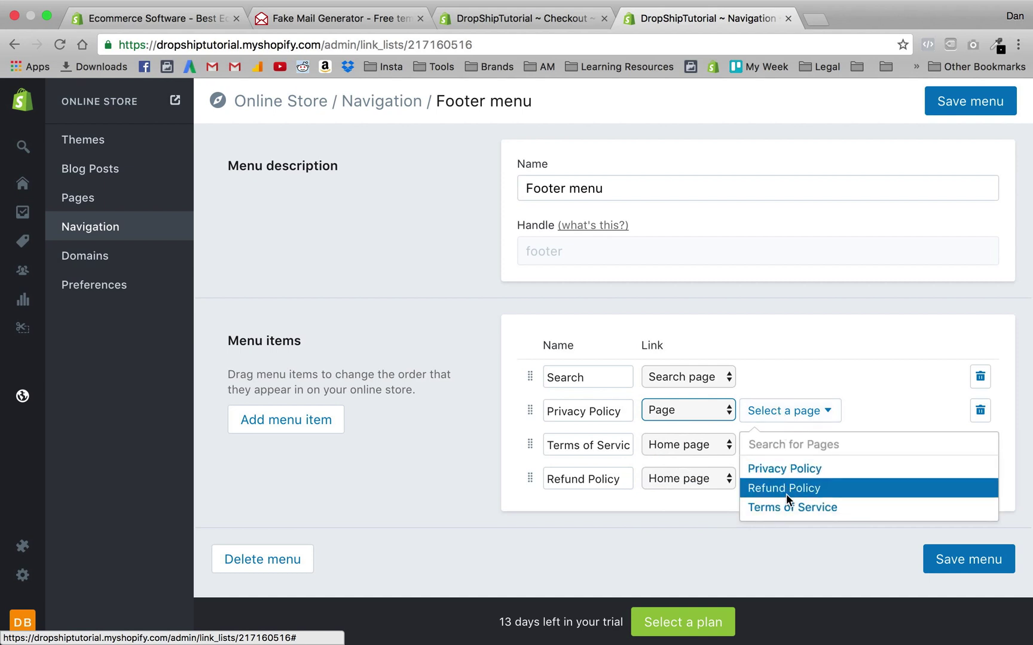
{"action": "left_click", "coordinate": [782, 471]}
- Link the Terms of Service footer menu item to the Terms of Service page
{"action": "left_click", "coordinate": [715, 446]}
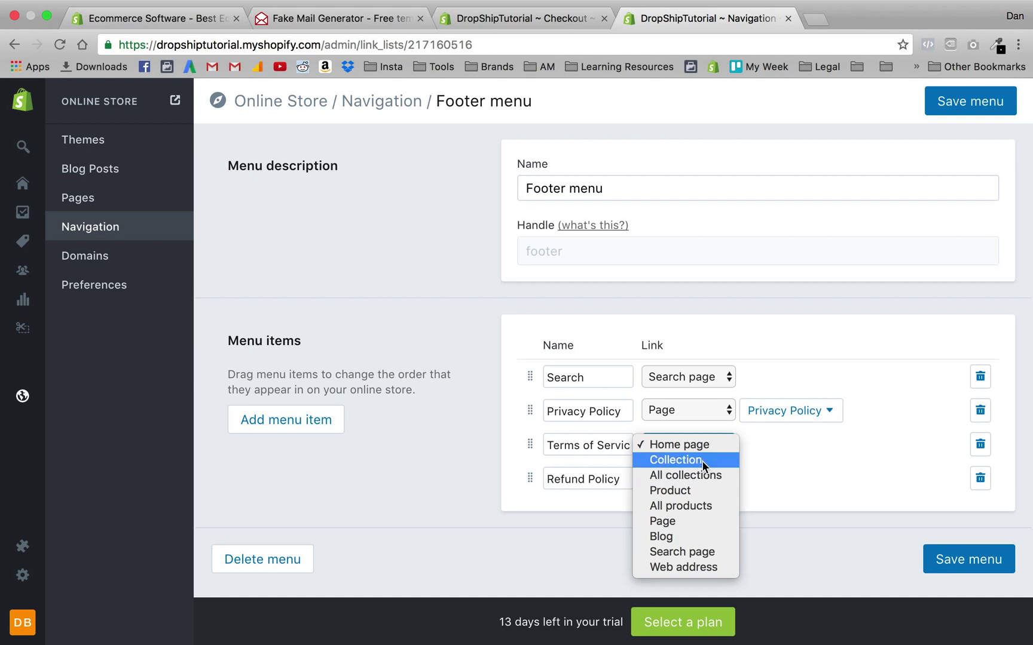
{"action": "left_click", "coordinate": [696, 515]}
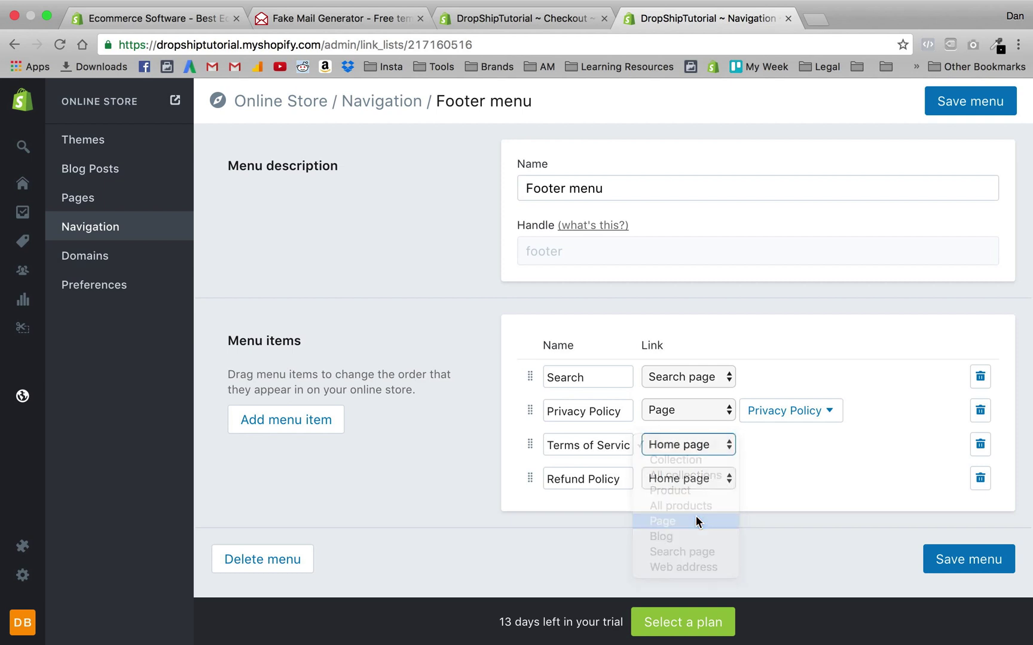
{"action": "left_click", "coordinate": [764, 444]}
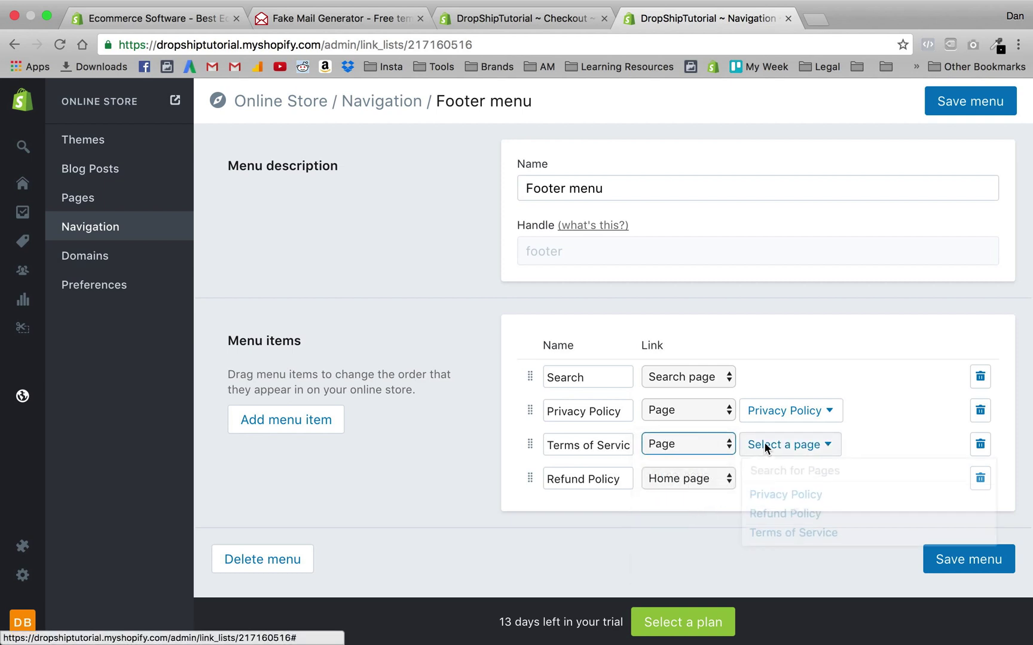
{"action": "left_click", "coordinate": [763, 540]}
- Link the Refund Policy footer menu item to the Refund Policy page and save the footer menu
{"action": "left_click", "coordinate": [688, 479]}
{"action": "left_click", "coordinate": [679, 555]}
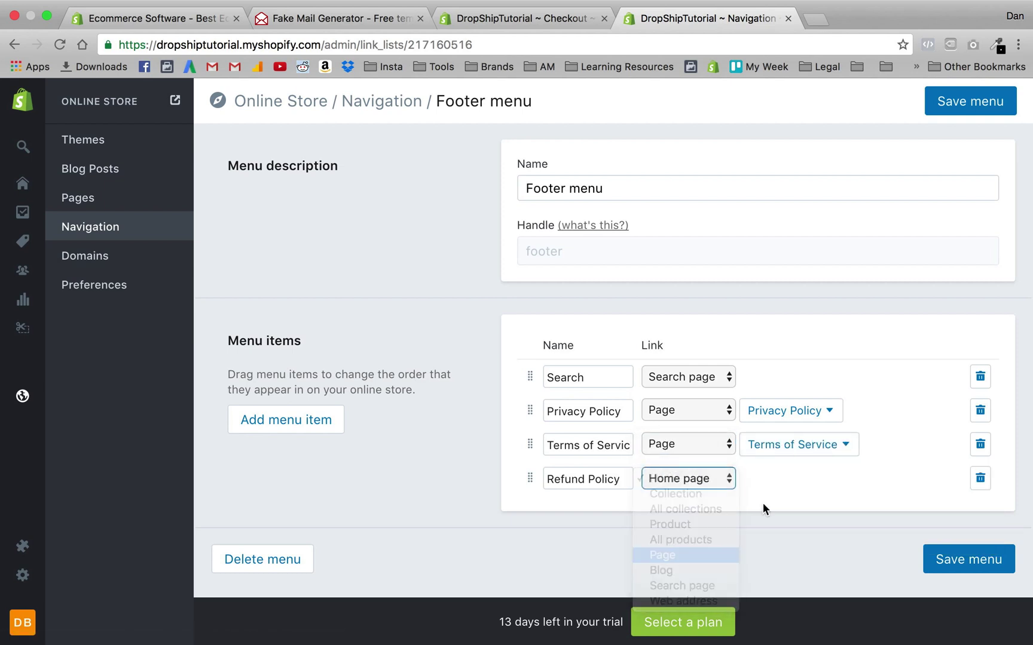
{"action": "left_click", "coordinate": [795, 482]}
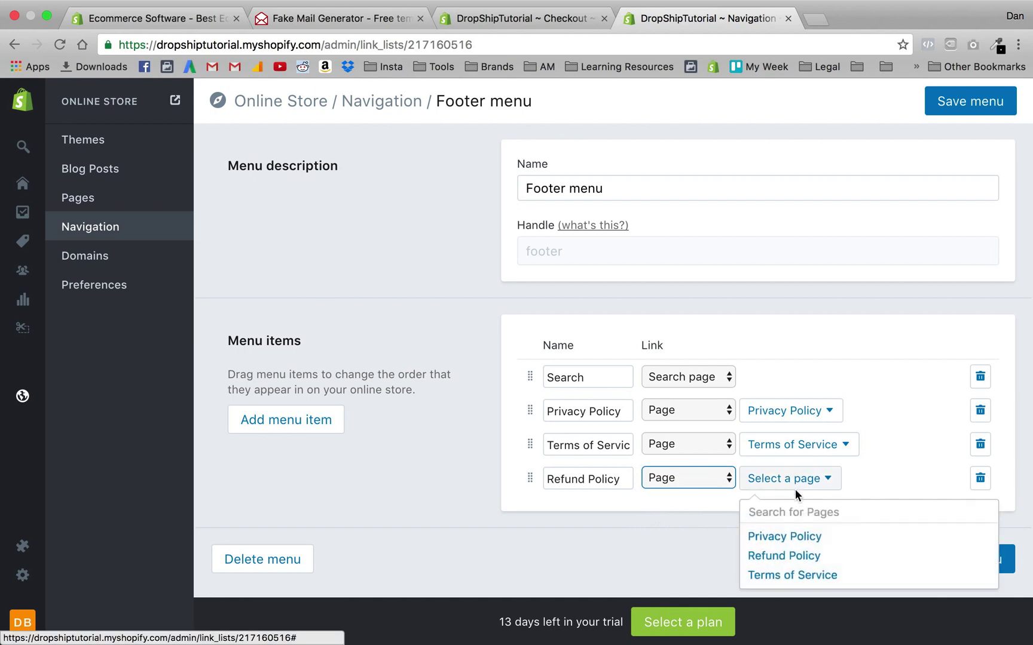
{"action": "left_click", "coordinate": [788, 554]}
{"action": "scroll", "coordinate": [656, 542], "scroll_direction": "down", "scroll_amount": 1}
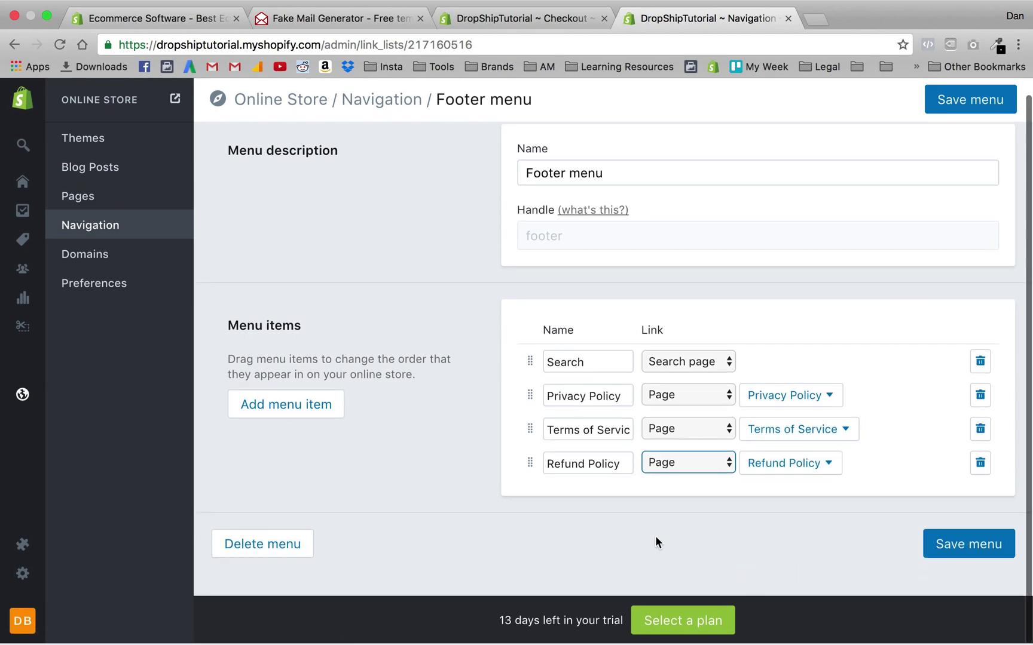
{"action": "left_click", "coordinate": [956, 544]}
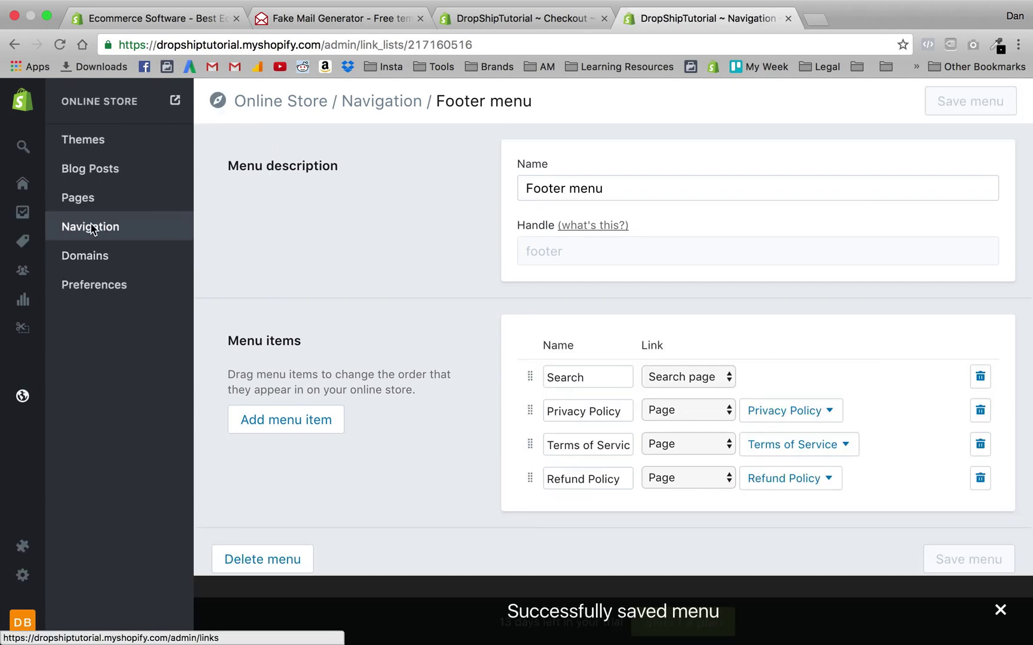
- Open the store navigation's main menu for editing and remove its Catalog item
{"action": "left_click", "coordinate": [91, 228]}
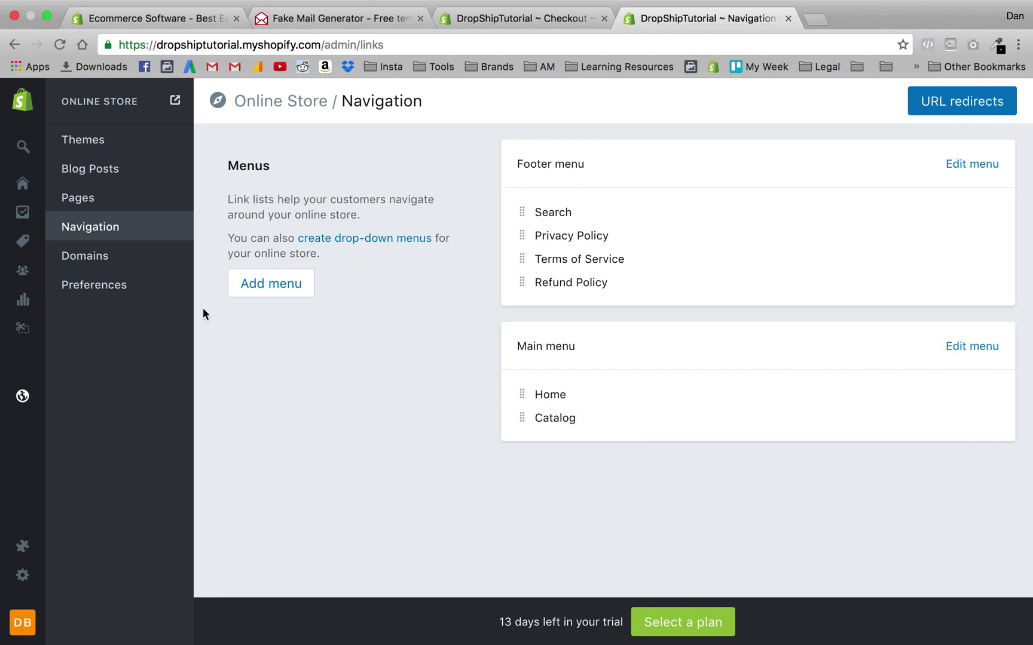
{"action": "mouse_move", "coordinate": [21, 242]}
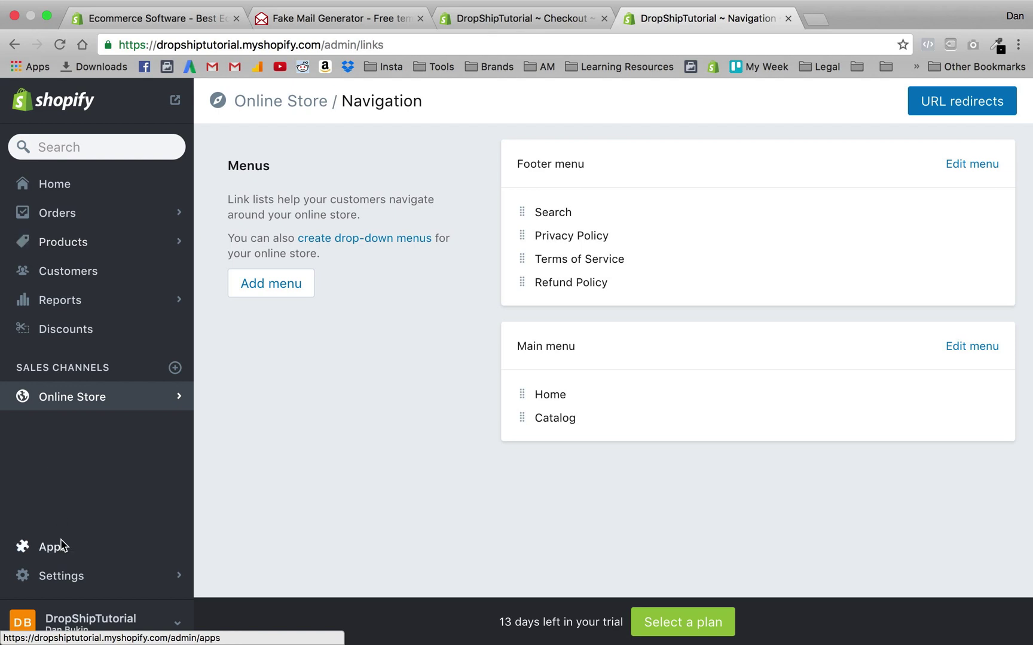
{"action": "left_click", "coordinate": [47, 401]}
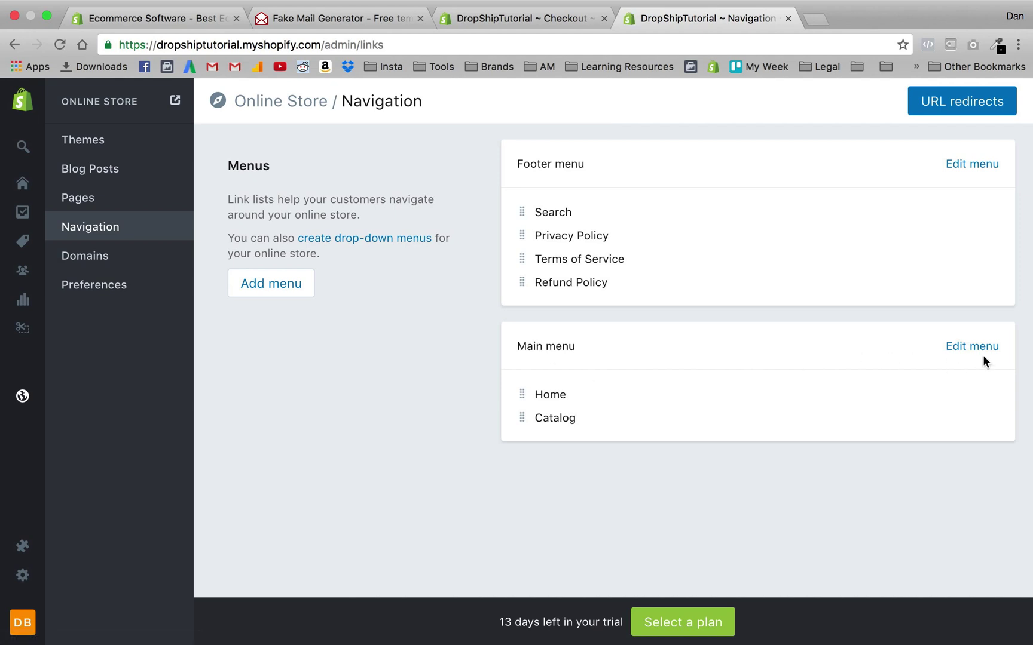
{"action": "left_click", "coordinate": [979, 344]}
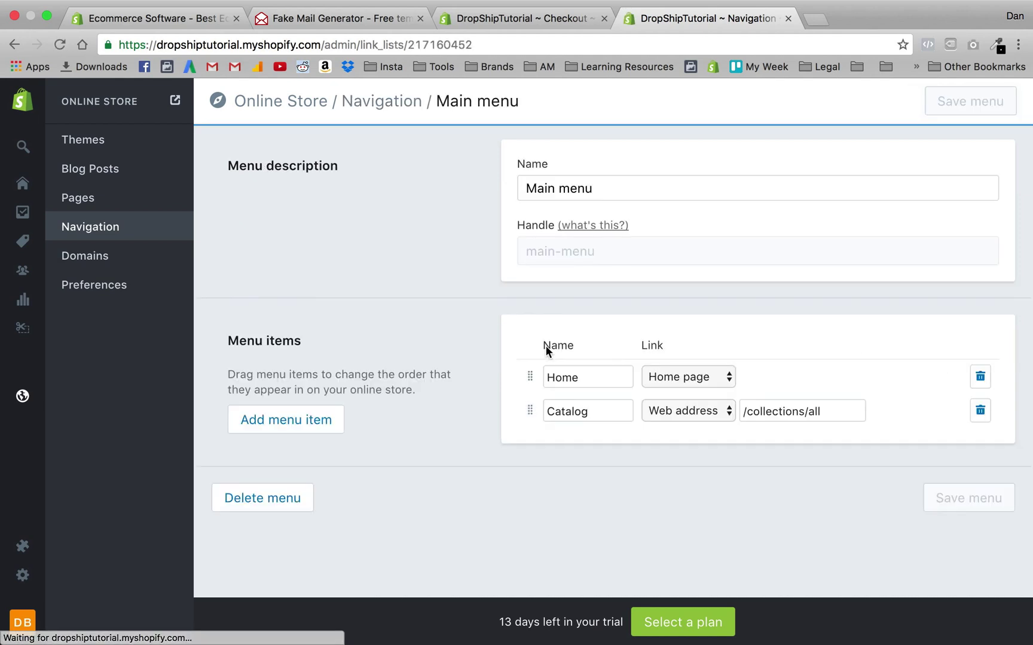
{"action": "left_click", "coordinate": [981, 410]}
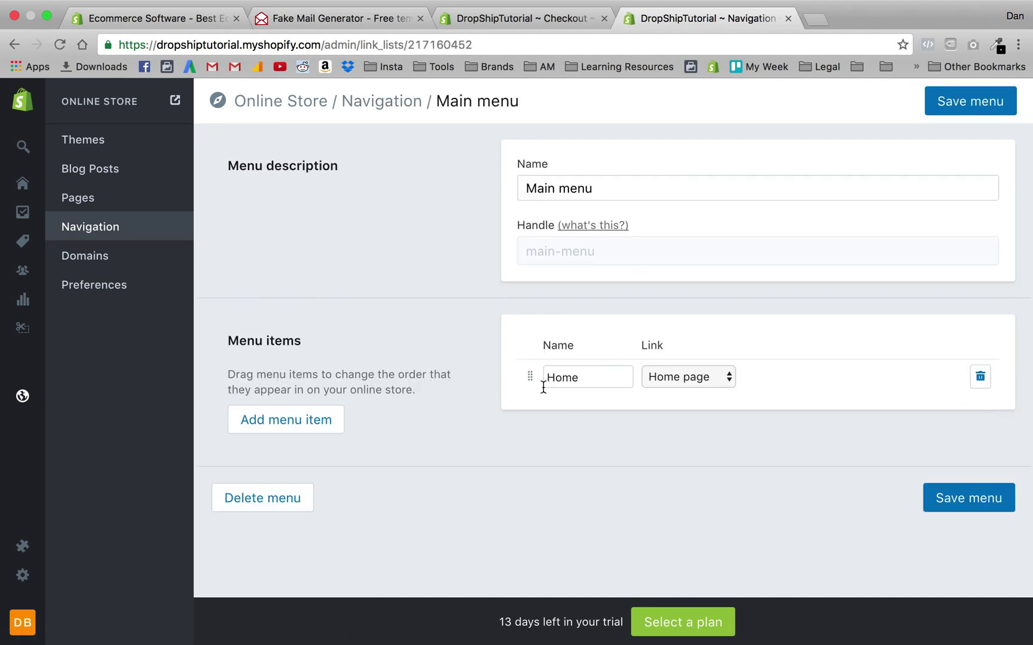
- Add a main menu item named "Sale Items" and two blank menu items below it
{"action": "left_click", "coordinate": [265, 426]}
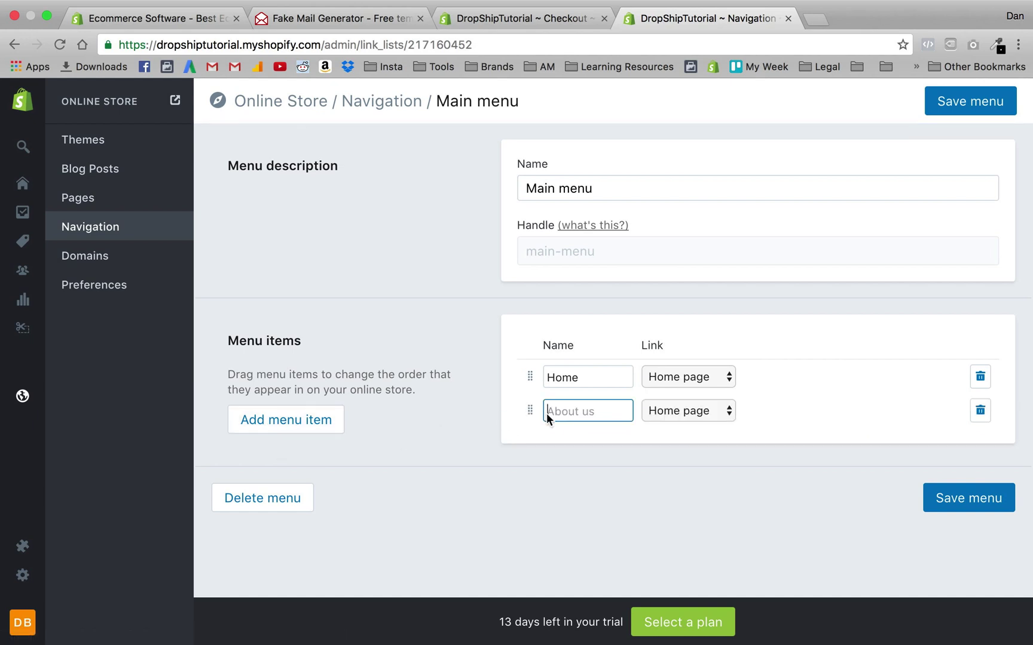
{"action": "type", "text": "Shop"}
{"action": "key", "text": "super+a"}
{"action": "type", "text": "Sale Items"}
{"action": "scroll", "coordinate": [528, 460], "scroll_direction": "down", "scroll_amount": 1}
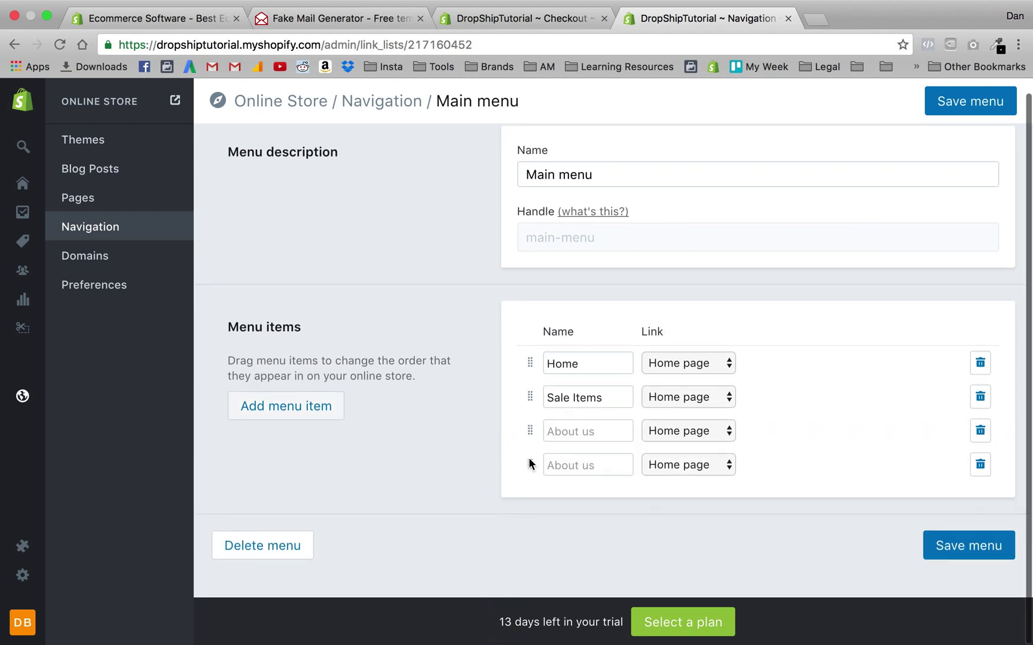
- Try naming the first blank main menu item "New Items" and clear the name again
{"action": "left_click", "coordinate": [602, 429]}
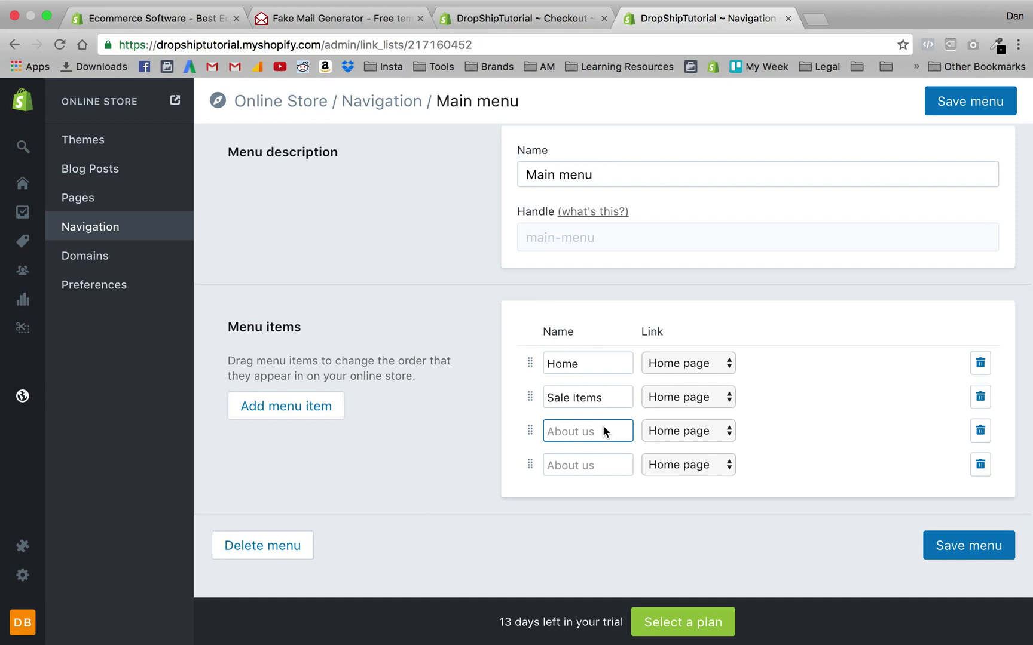
{"action": "type", "text": "New Items"}
{"action": "key", "text": "BackSpace"}
{"action": "key", "text": "BackSpace"}
{"action": "key", "text": "BackSpace"}
{"action": "key", "text": "BackSpace"}
{"action": "key", "text": "BackSpace"}
{"action": "key", "text": "BackSpace"}
{"action": "key", "text": "BackSpace"}
{"action": "key", "text": "BackSpace"}
{"action": "key", "text": "BackSpace"}
- Remove the Sale Items entry and both blank entries from the main menu
{"action": "left_click", "coordinate": [980, 397]}
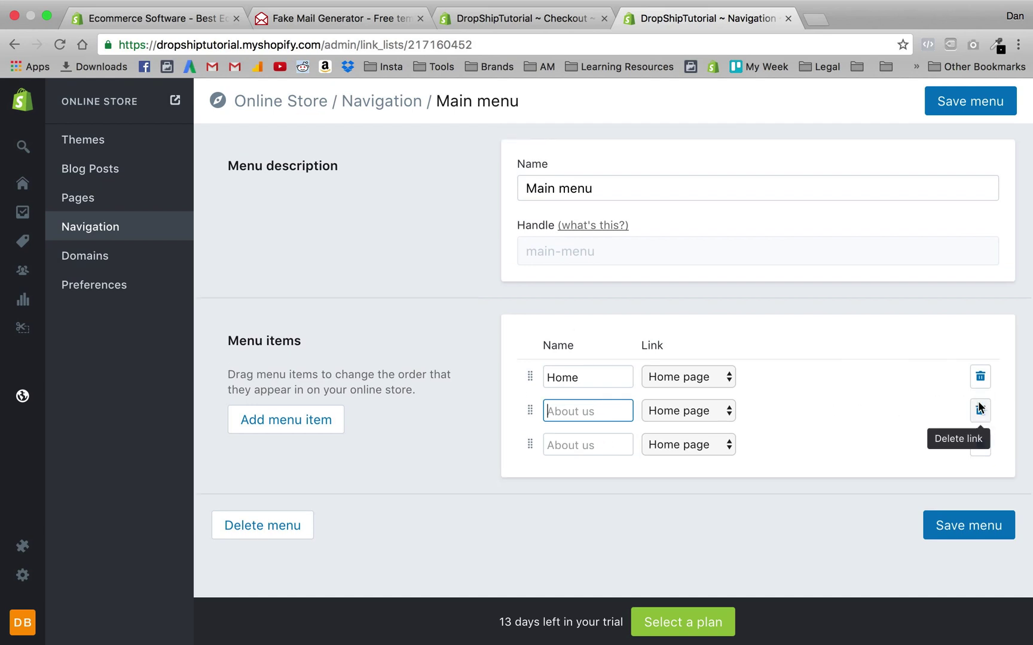
{"action": "left_click", "coordinate": [980, 444]}
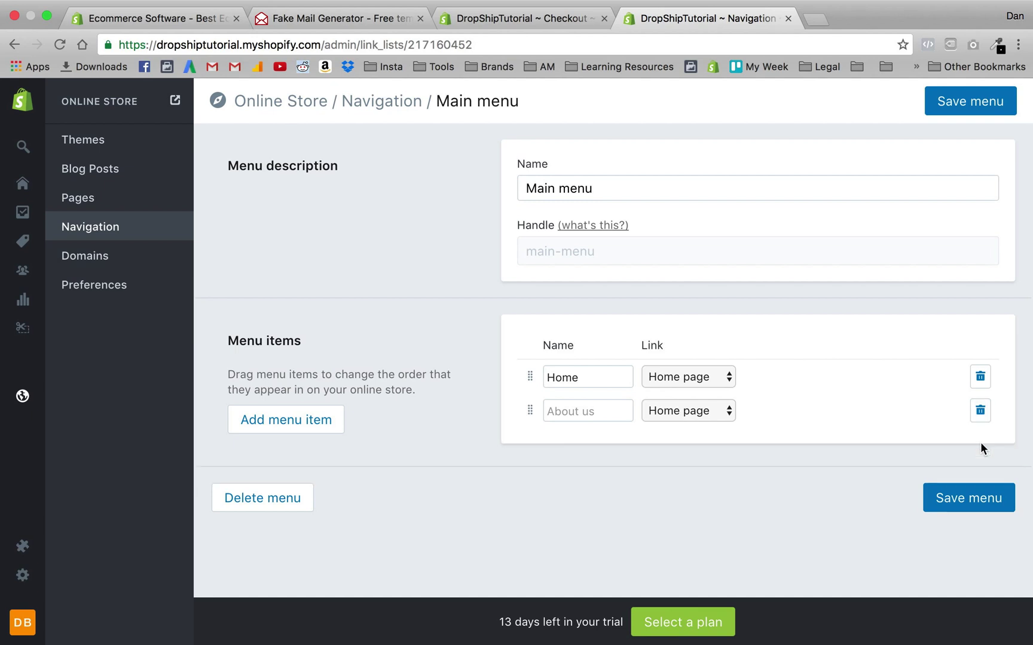
{"action": "left_click", "coordinate": [980, 410]}
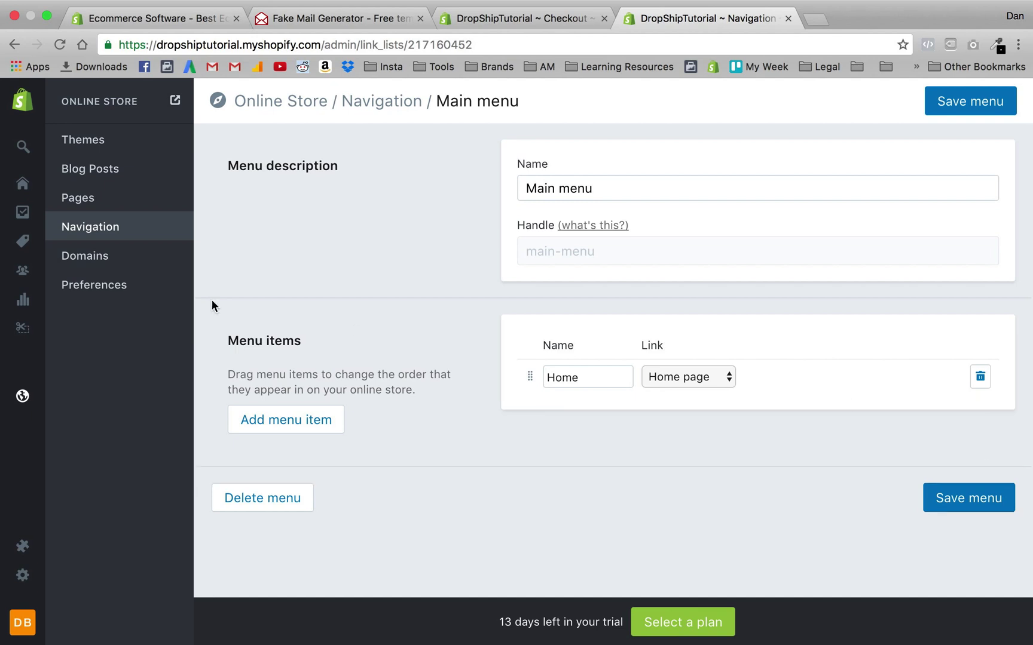
- Start a new product collection titled "Tea Strainers"
{"action": "left_click", "coordinate": [22, 242]}
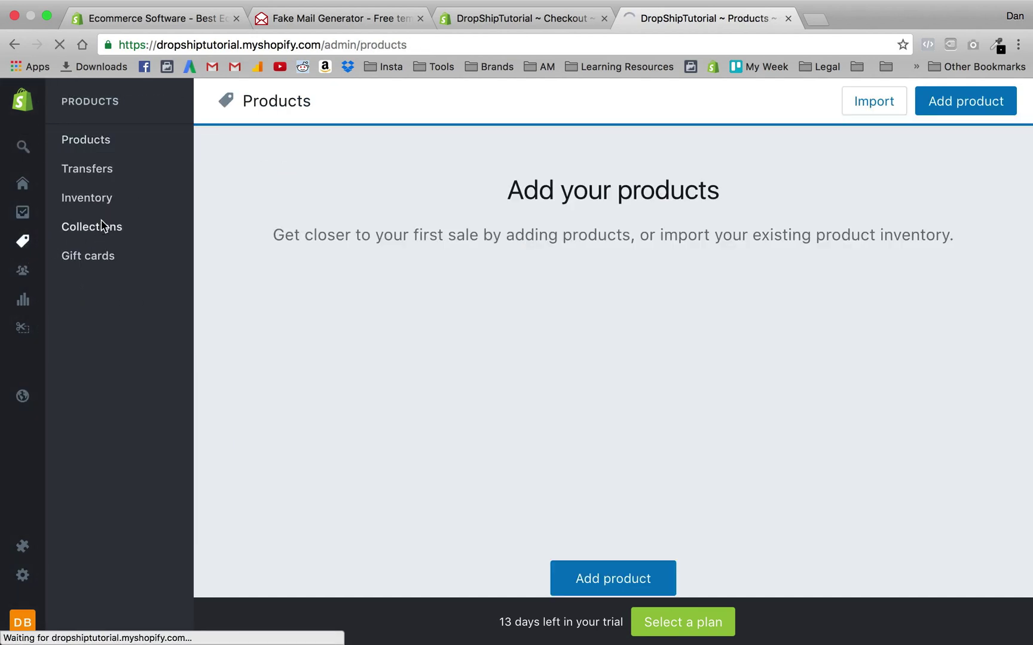
{"action": "left_click", "coordinate": [102, 226]}
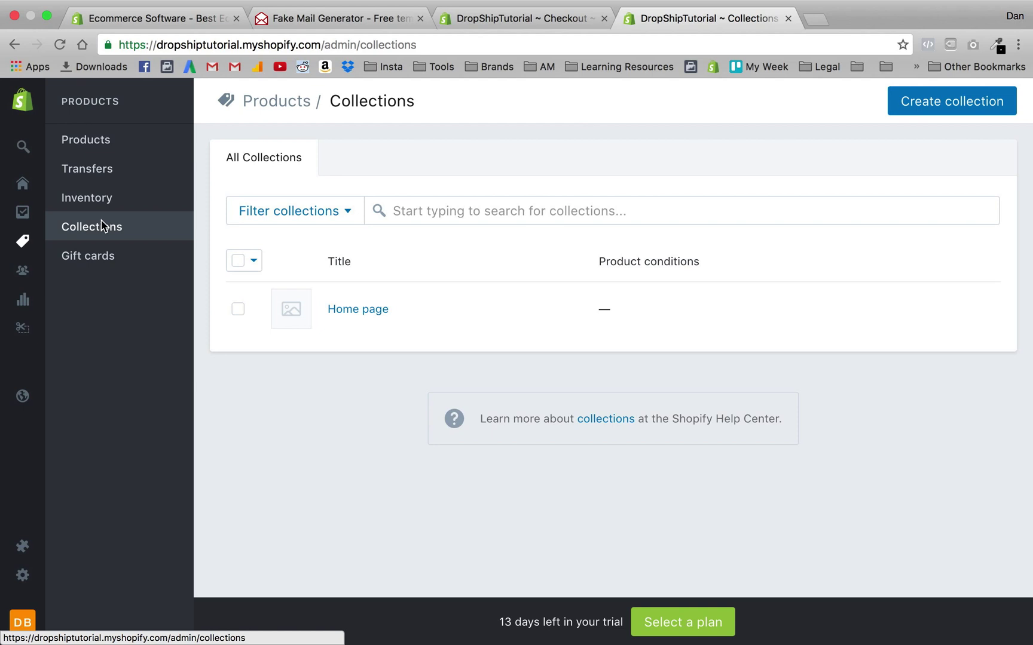
{"action": "left_click", "coordinate": [950, 100]}
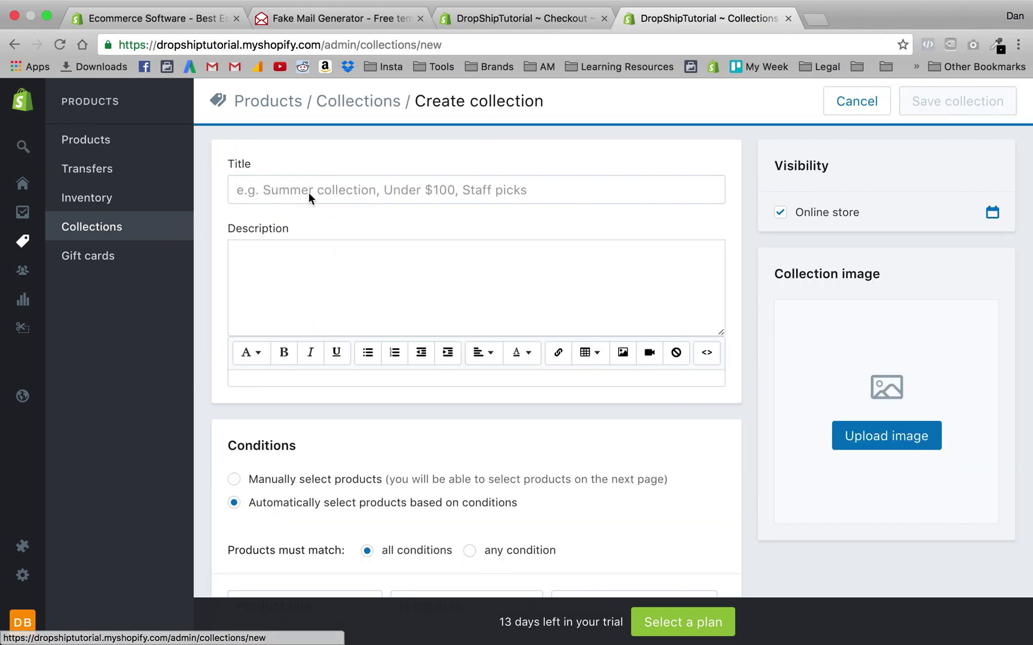
{"action": "left_click", "coordinate": [309, 193]}
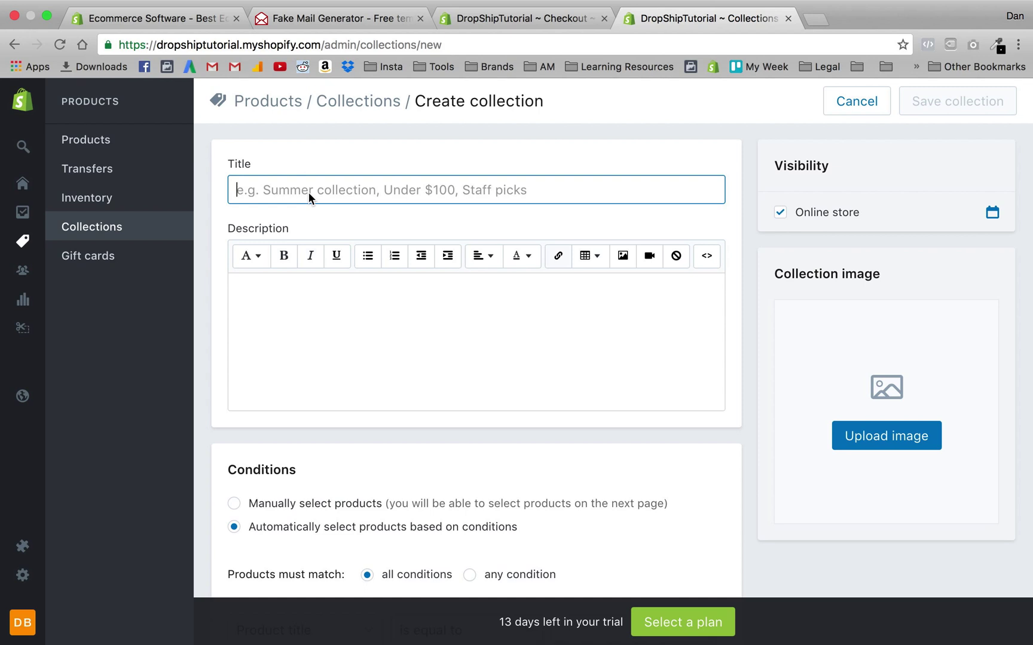
{"action": "type", "text": "Tea "}
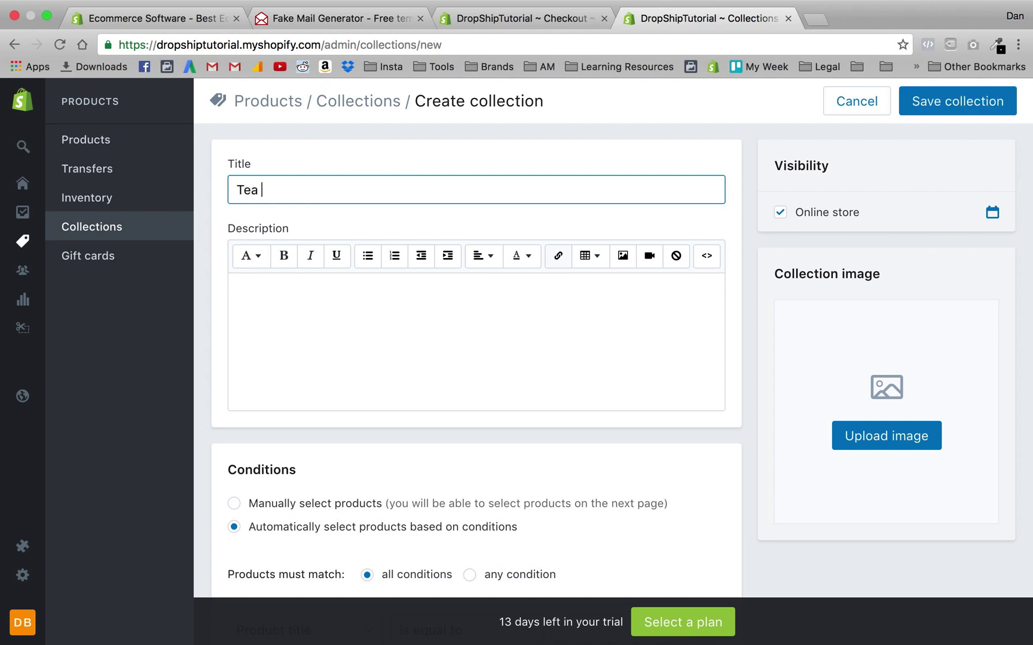
{"action": "type", "text": "Strainers"}
- Set the collection's condition to product title contains "tea strainer" and save the collection
{"action": "scroll", "coordinate": [627, 351], "scroll_direction": "down", "scroll_amount": 5}
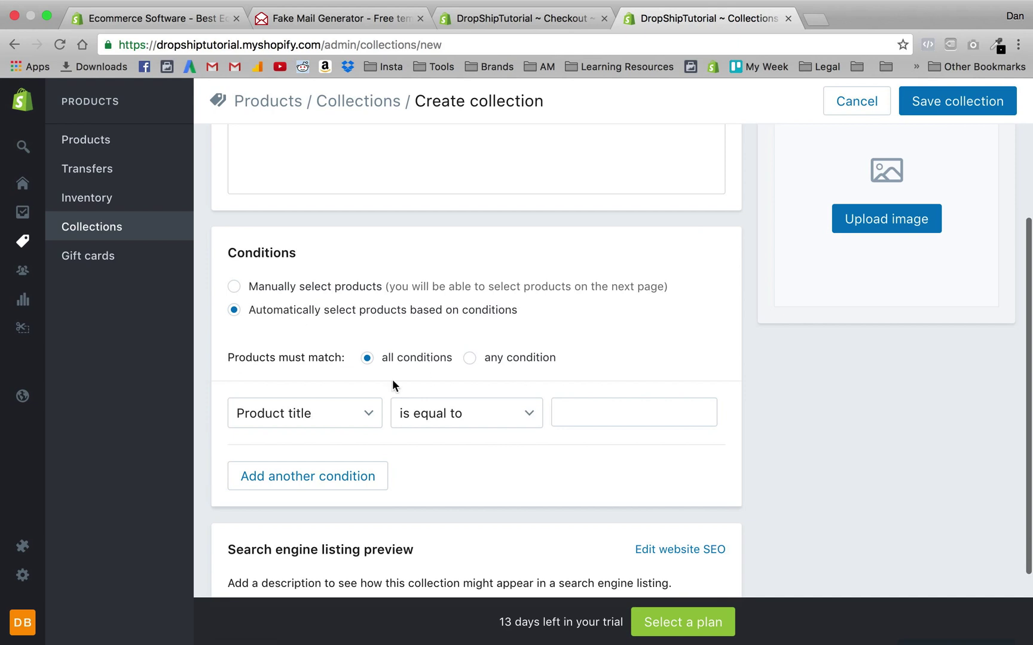
{"action": "left_click", "coordinate": [312, 415]}
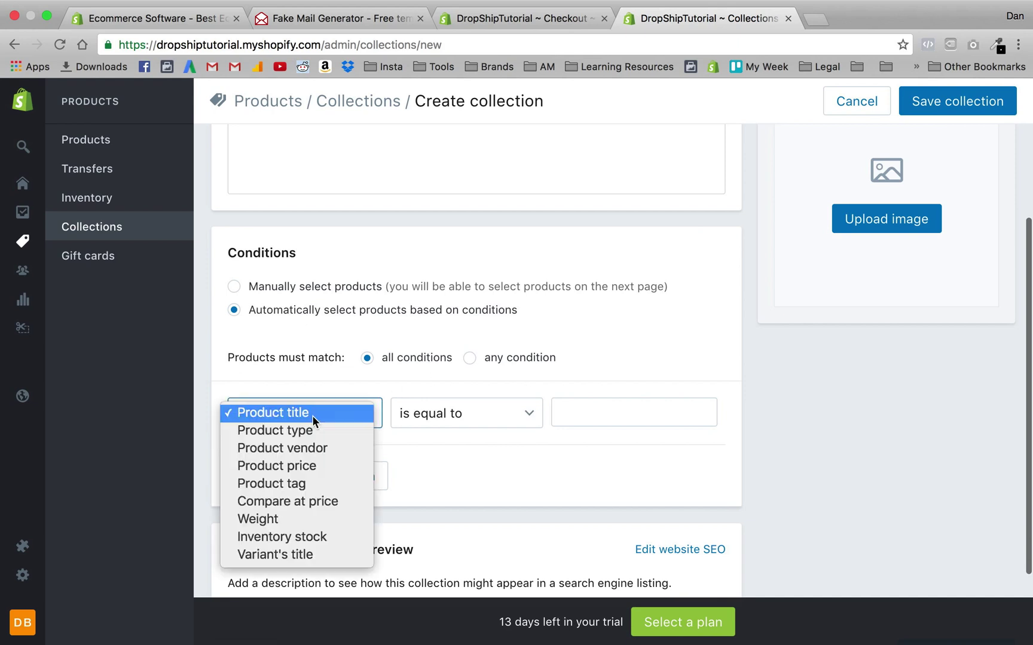
{"action": "left_click", "coordinate": [281, 412]}
{"action": "left_click", "coordinate": [466, 412]}
{"action": "left_click", "coordinate": [442, 517]}
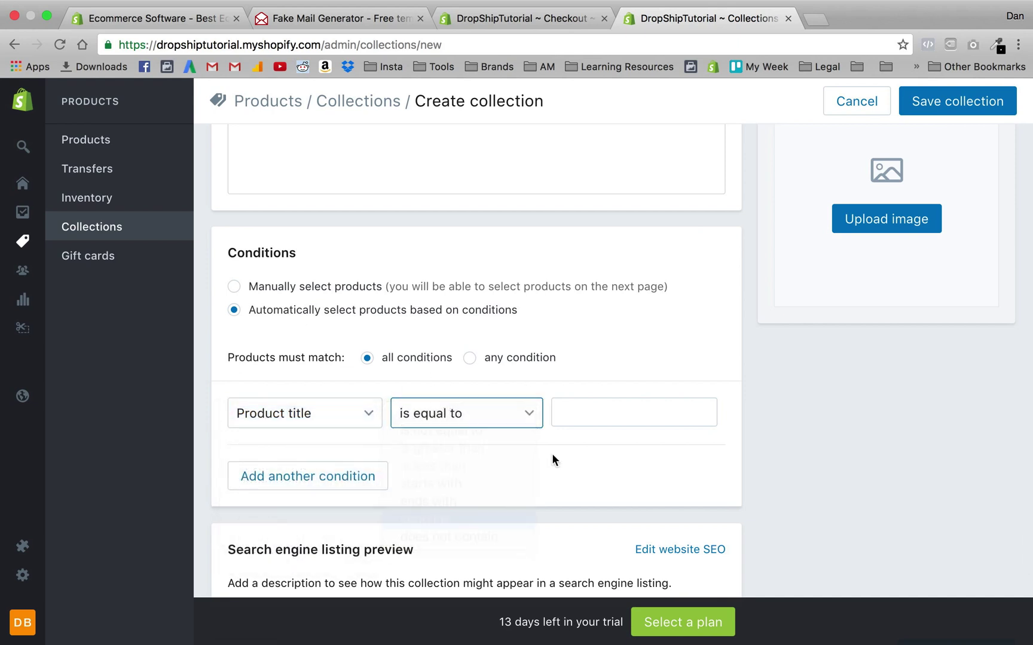
{"action": "left_click", "coordinate": [589, 413]}
{"action": "type", "text": "tea str"}
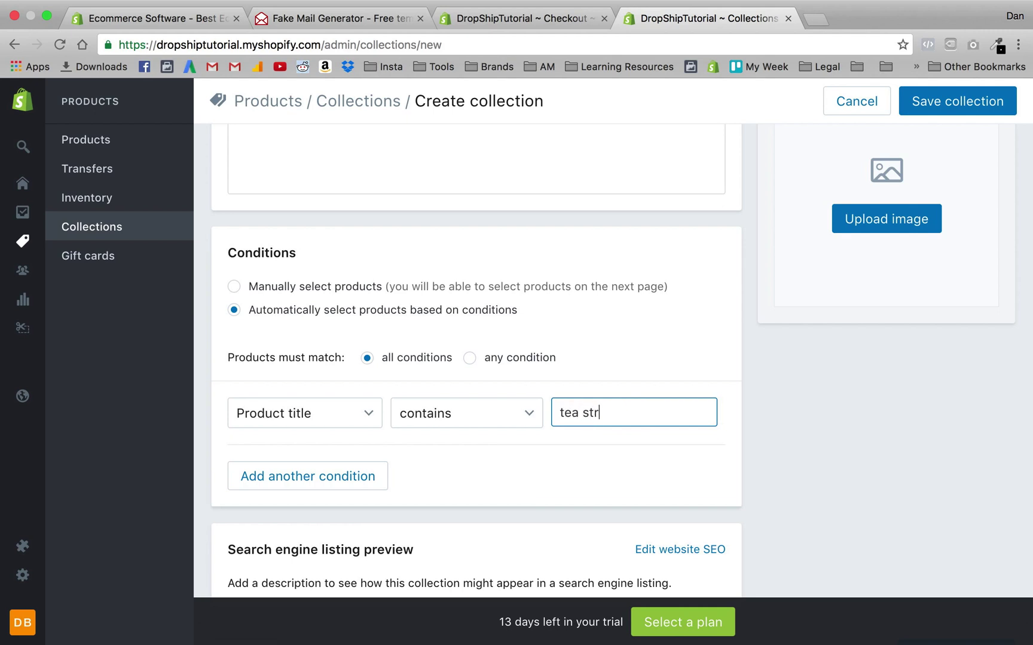
{"action": "type", "text": "ainer"}
{"action": "left_click", "coordinate": [965, 103]}
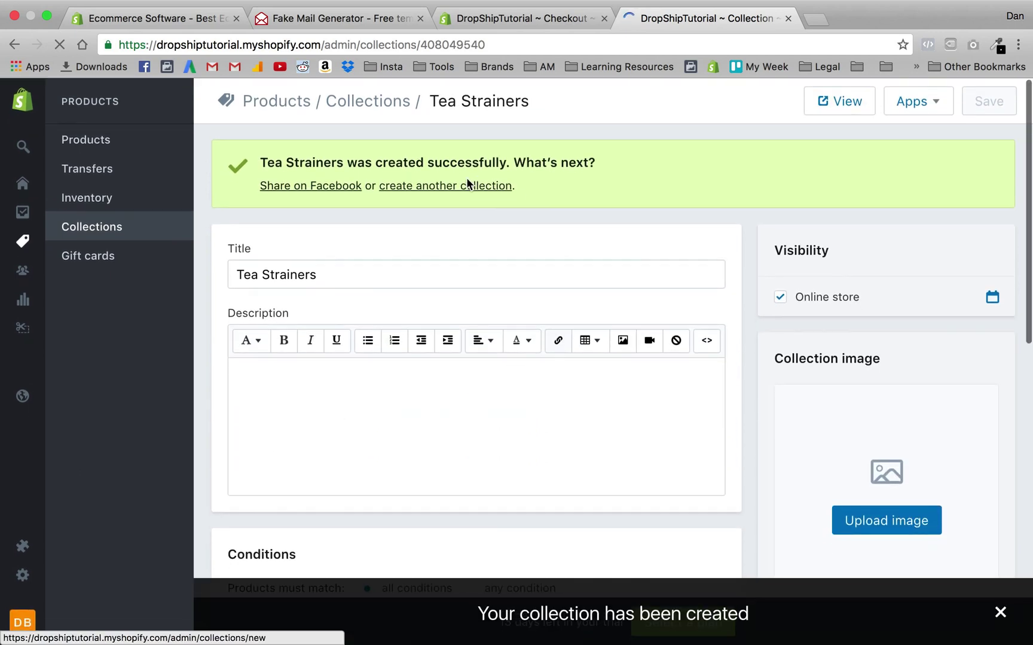
- Start another product collection titled "Tea Cups"
{"action": "left_click", "coordinate": [450, 181]}
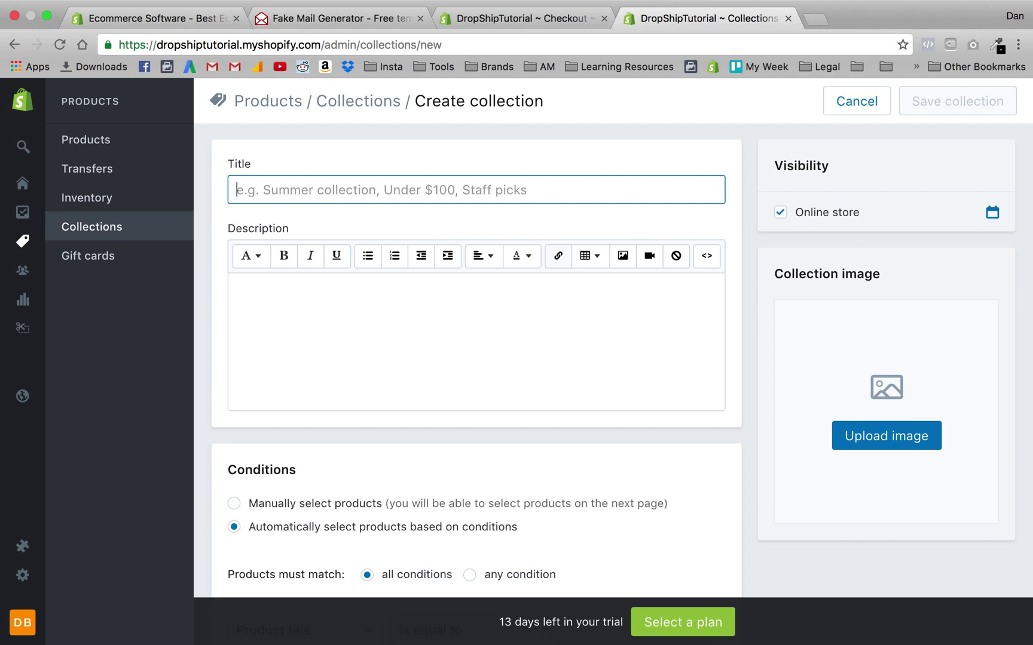
{"action": "type", "text": "Tea Cu"}
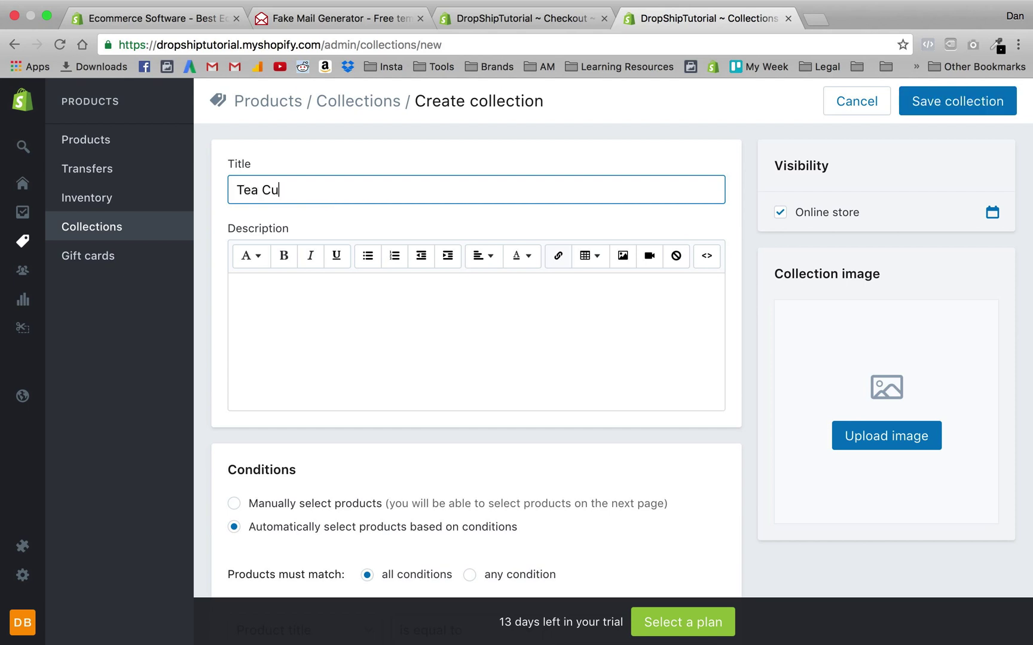
{"action": "type", "text": "ps"}
- Set the Tea Cups collection's condition to product title contains "tea cup"
{"action": "scroll", "coordinate": [429, 301], "scroll_direction": "down", "scroll_amount": 1}
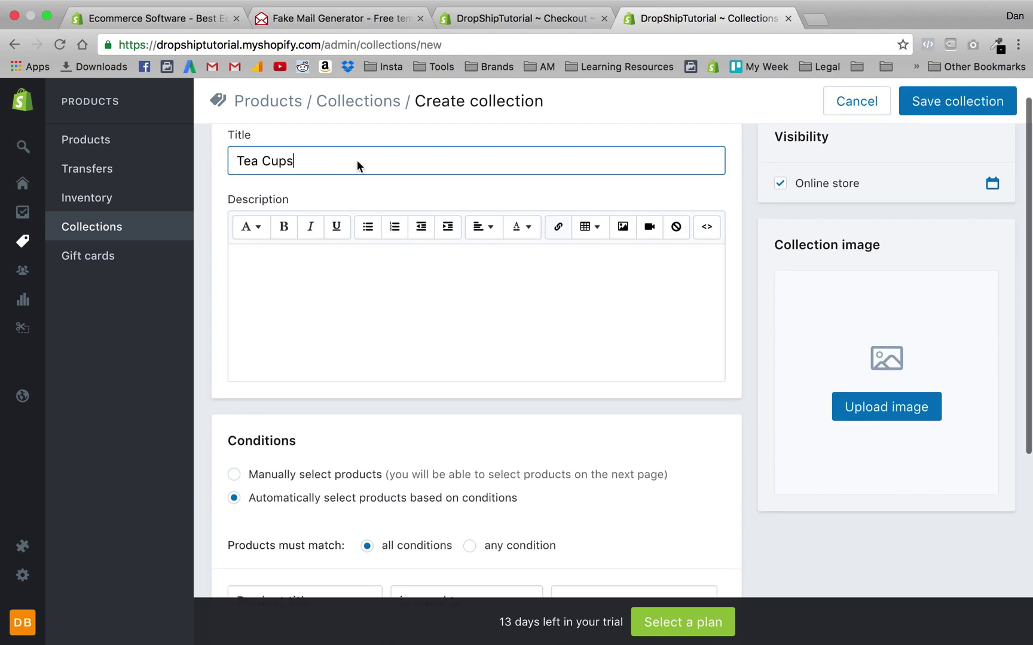
{"action": "scroll", "coordinate": [305, 465], "scroll_direction": "down", "scroll_amount": 1}
{"action": "scroll", "coordinate": [348, 541], "scroll_direction": "down", "scroll_amount": 1}
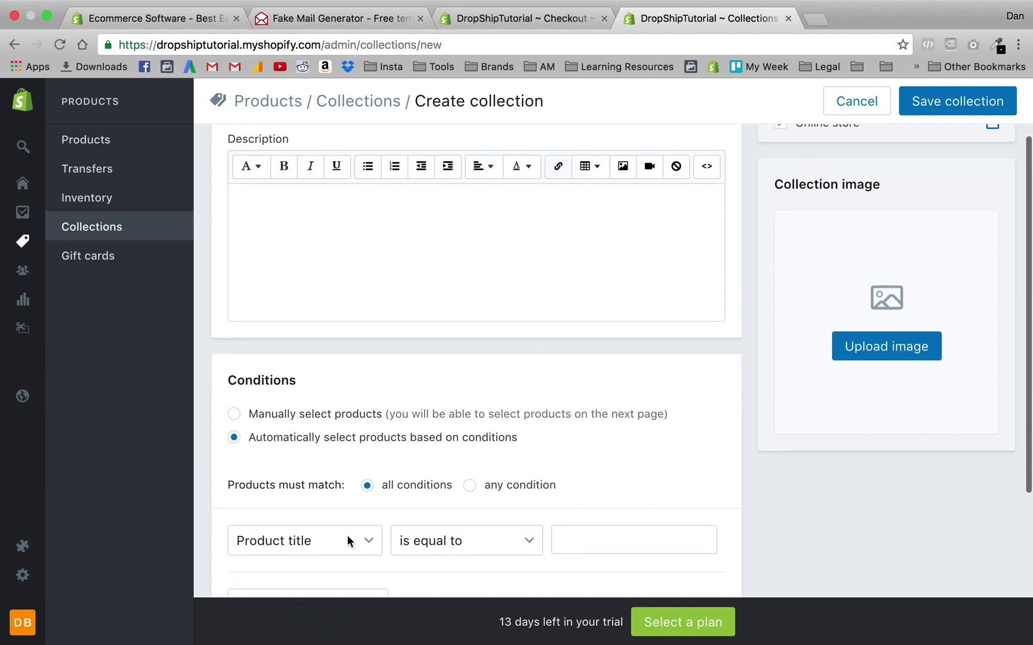
{"action": "scroll", "coordinate": [474, 542], "scroll_direction": "down", "scroll_amount": 2}
{"action": "left_click", "coordinate": [472, 494]}
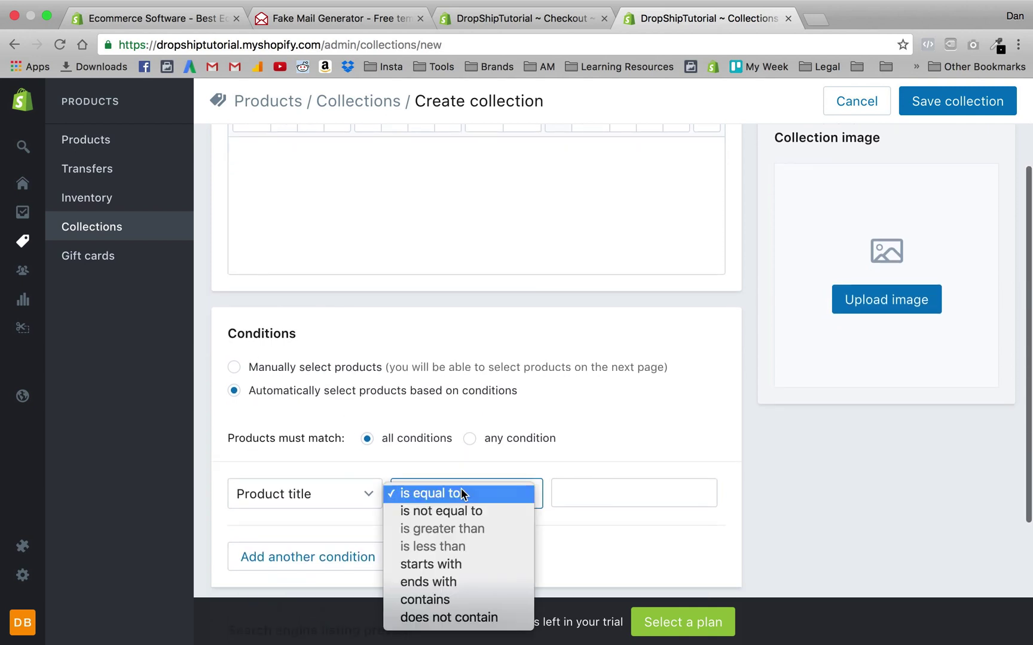
{"action": "left_click", "coordinate": [453, 599]}
{"action": "left_click", "coordinate": [608, 493]}
{"action": "type", "text": "tea"}
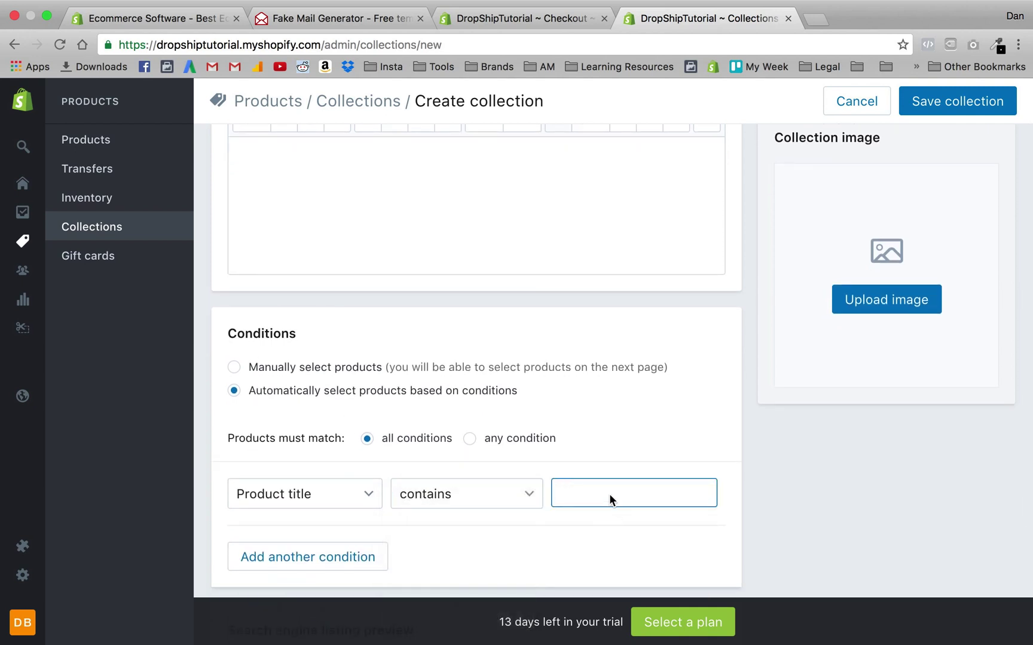
{"action": "type", "text": " cup"}
{"action": "scroll", "coordinate": [561, 573], "scroll_direction": "down", "scroll_amount": 2}
{"action": "scroll", "coordinate": [579, 397], "scroll_direction": "up", "scroll_amount": 5}
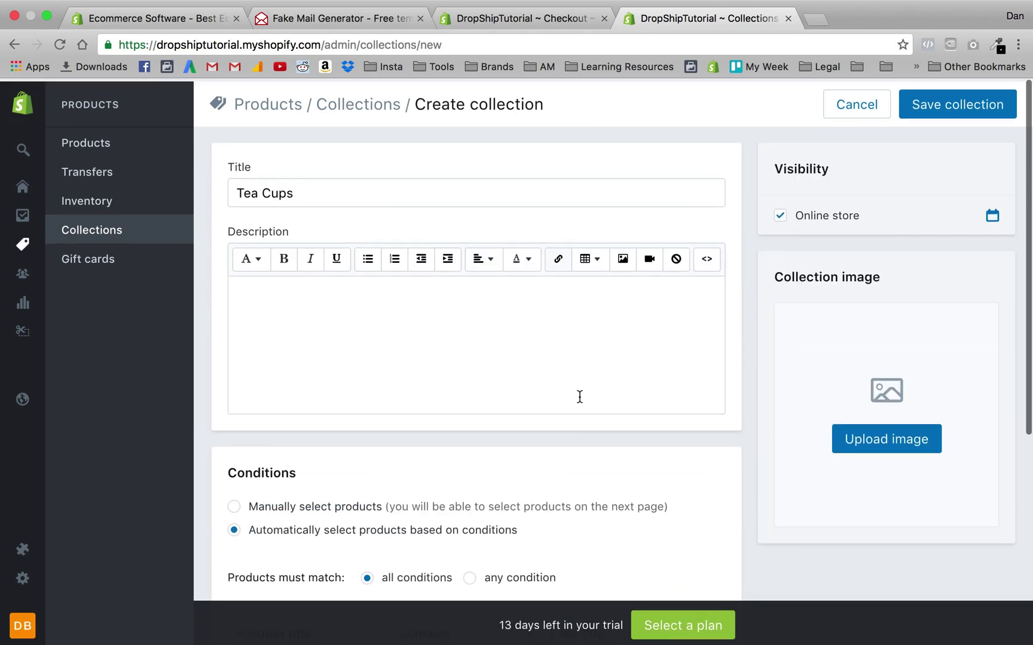
- Retitle the new collection as "Tea Sets"
{"action": "double_click", "coordinate": [277, 190]}
{"action": "type", "text": "Ser"}
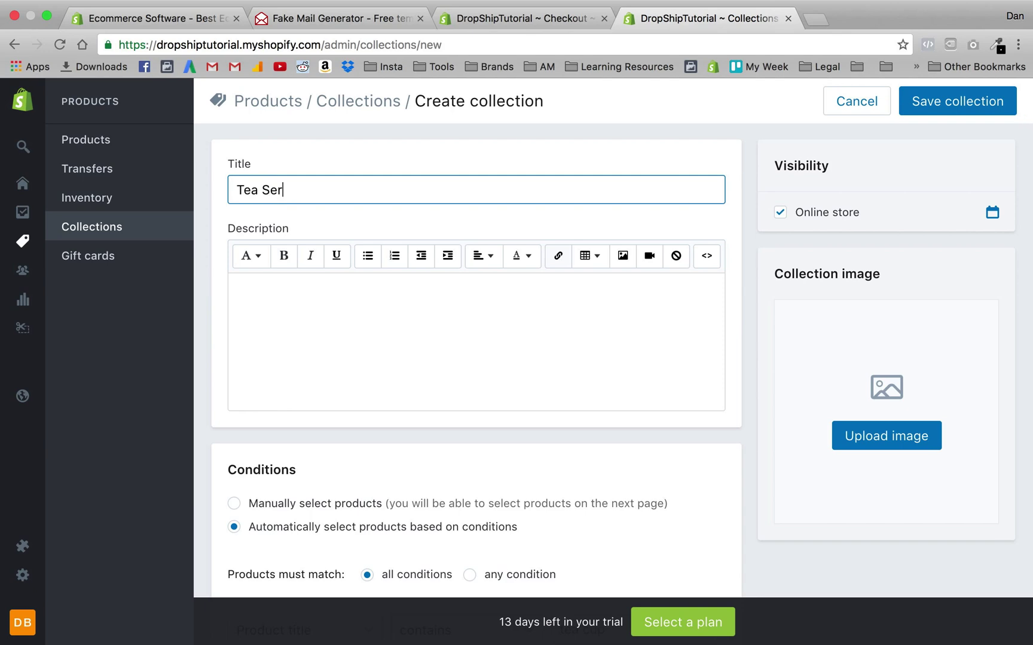
{"action": "key", "text": "BackSpace"}
{"action": "type", "text": "ts"}
- Add a second collection condition requiring the product title to contain "tea set"
{"action": "scroll", "coordinate": [329, 376], "scroll_direction": "down", "scroll_amount": 5}
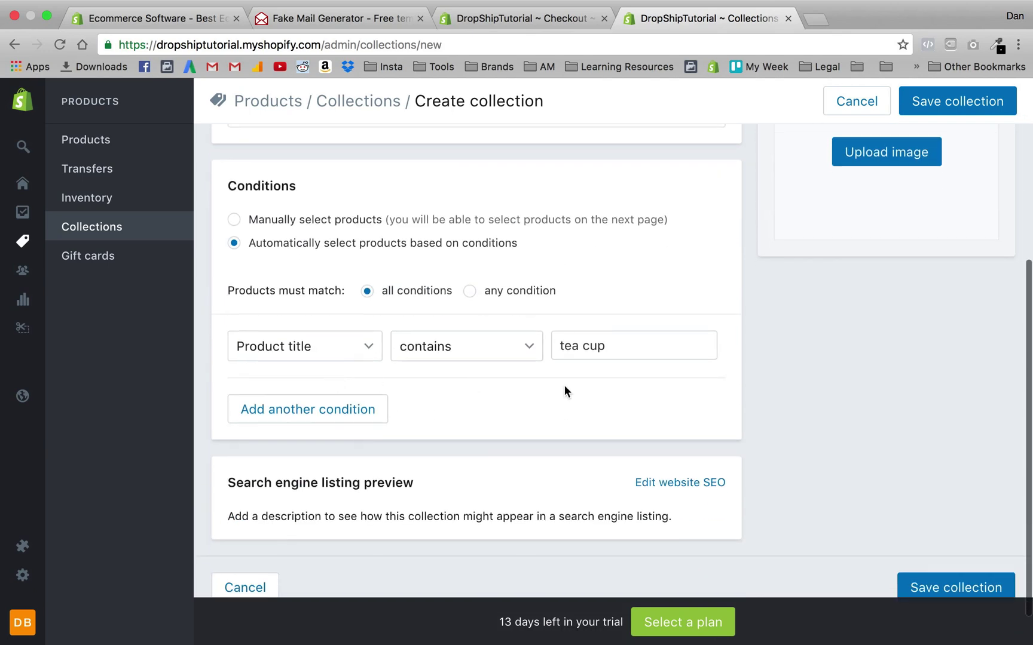
{"action": "left_click", "coordinate": [328, 410]}
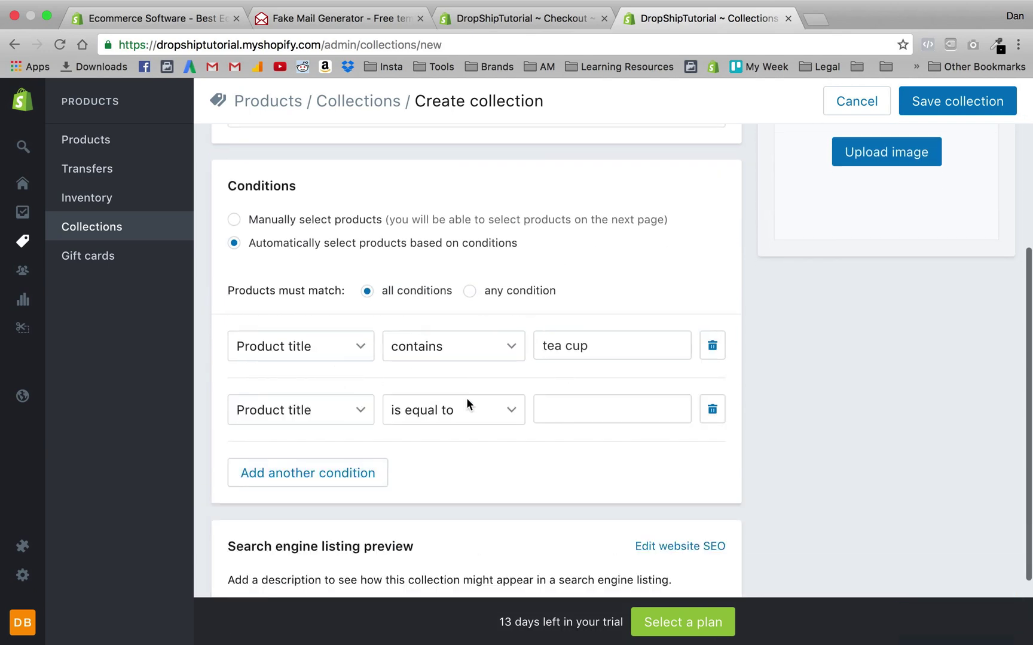
{"action": "left_click", "coordinate": [413, 416]}
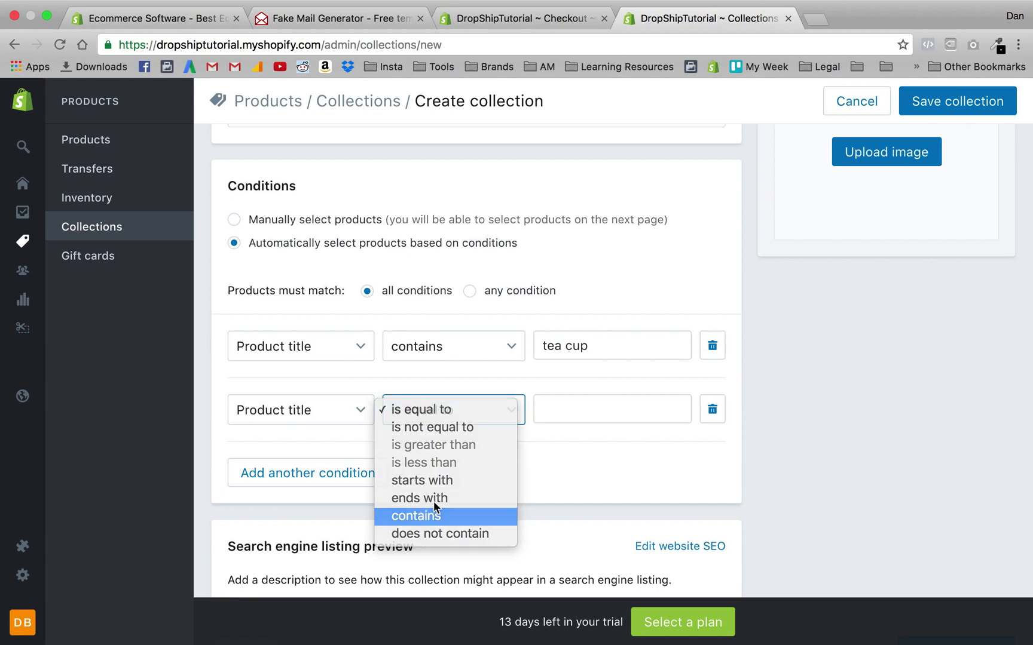
{"action": "left_click", "coordinate": [418, 515]}
{"action": "left_click", "coordinate": [601, 409]}
{"action": "type", "text": "tea "}
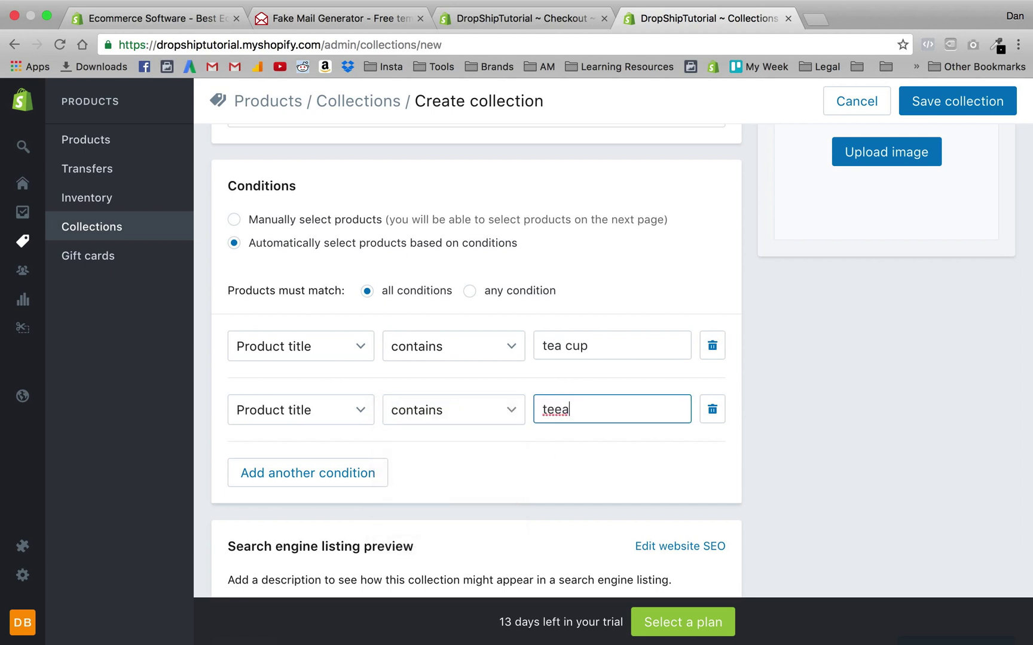
{"action": "type", "text": "set"}
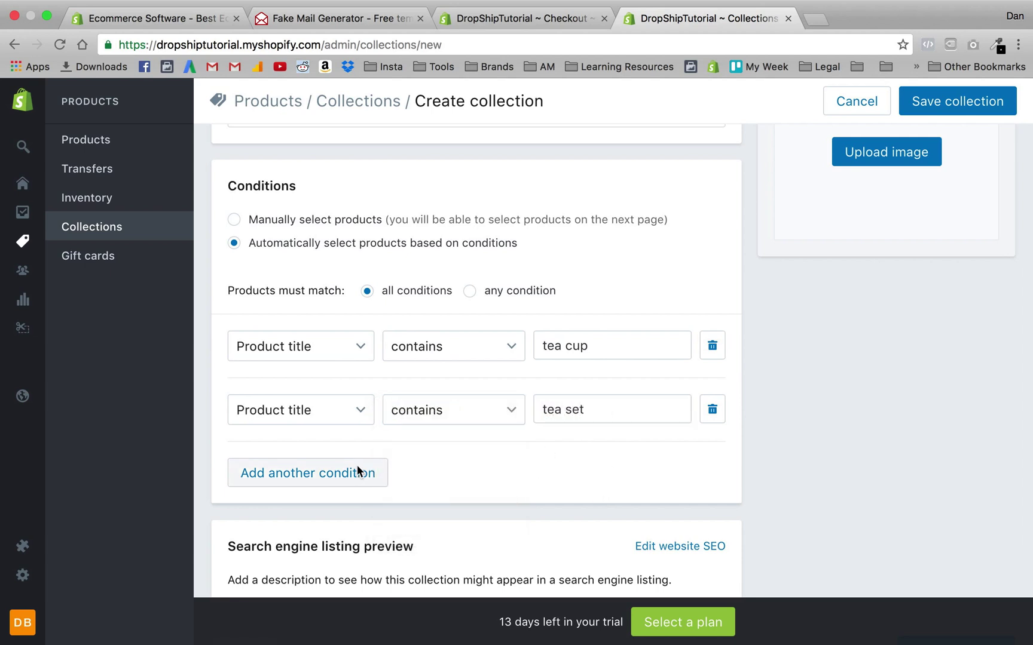
- Add a third collection condition requiring the product title to contain "tea kettle"
{"action": "left_click", "coordinate": [357, 472]}
{"action": "left_click", "coordinate": [417, 477]}
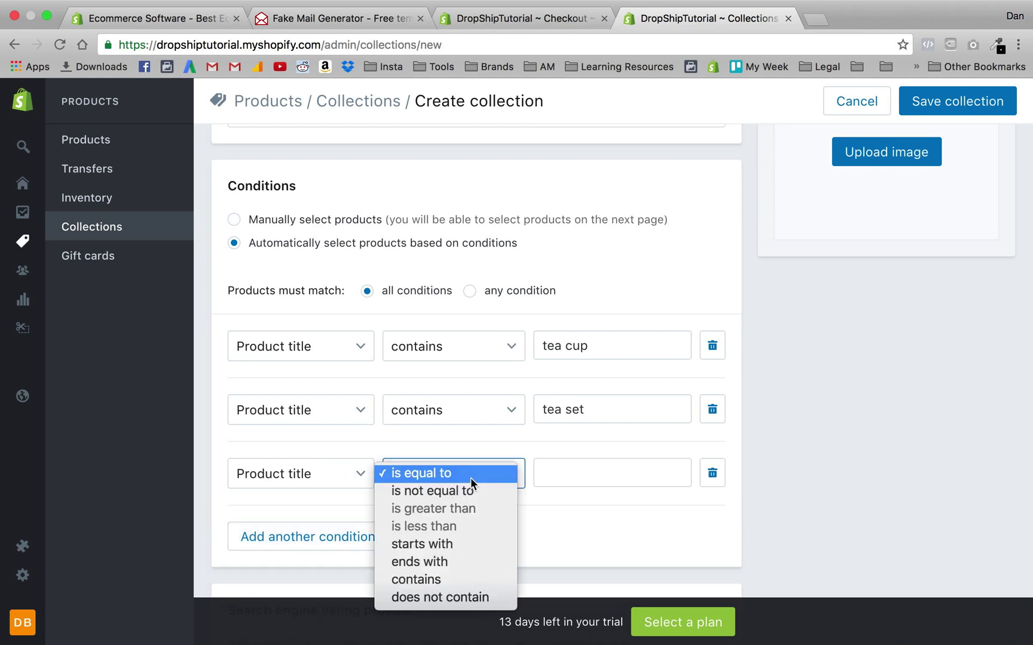
{"action": "left_click", "coordinate": [645, 446]}
{"action": "left_click", "coordinate": [626, 485]}
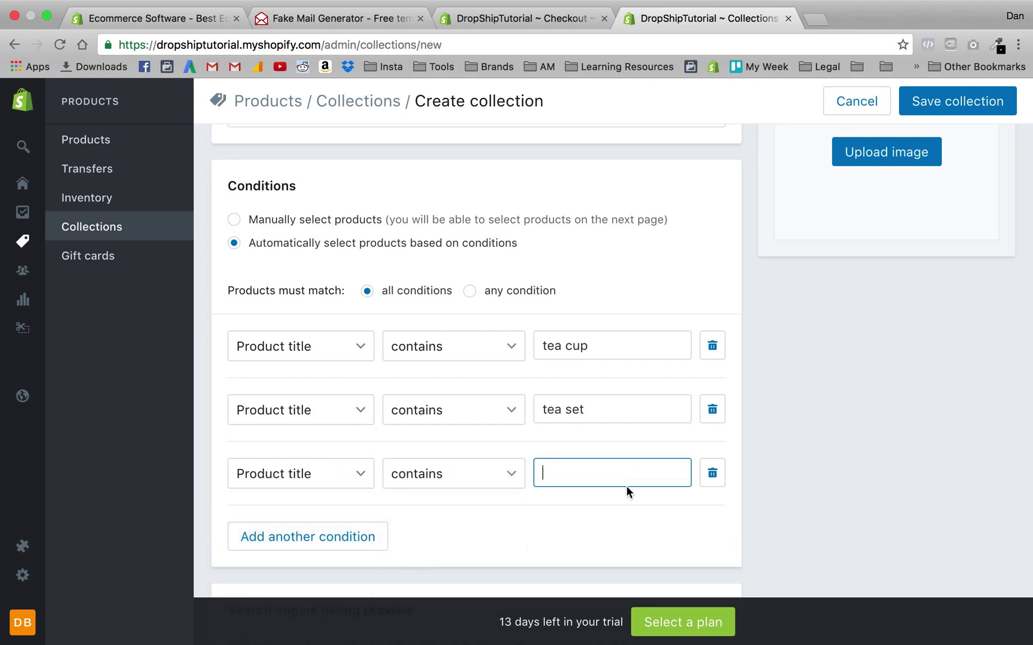
{"action": "type", "text": "tea kettle"}
{"action": "left_click", "coordinate": [621, 565]}
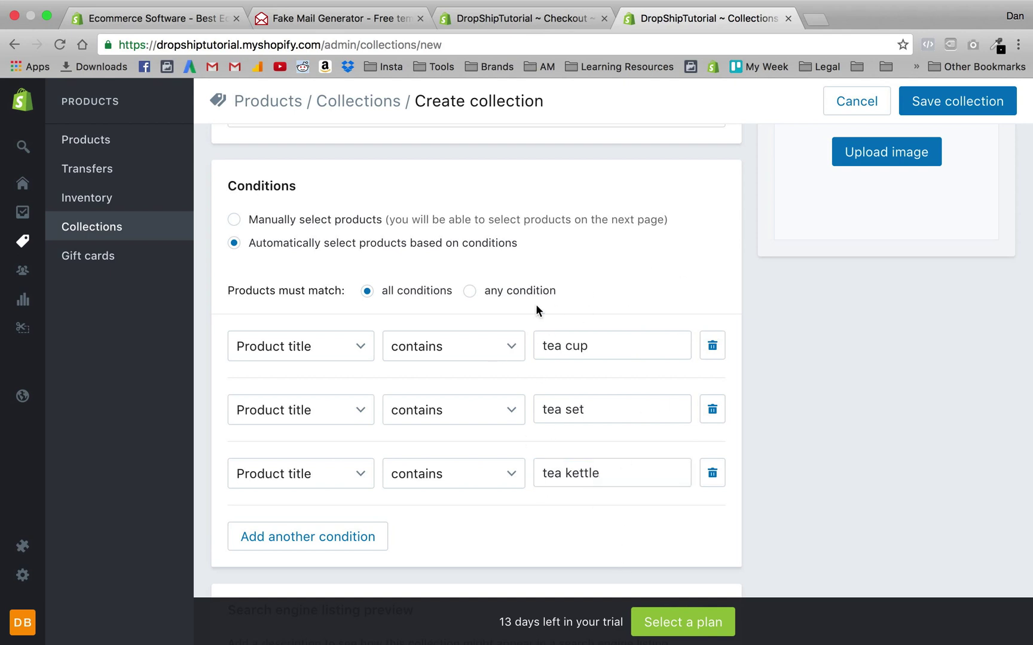
- Make products match any condition and save the Tea Sets collection
{"action": "left_click", "coordinate": [474, 291]}
{"action": "left_click", "coordinate": [491, 292]}
{"action": "scroll", "coordinate": [415, 419], "scroll_direction": "up", "scroll_amount": 5}
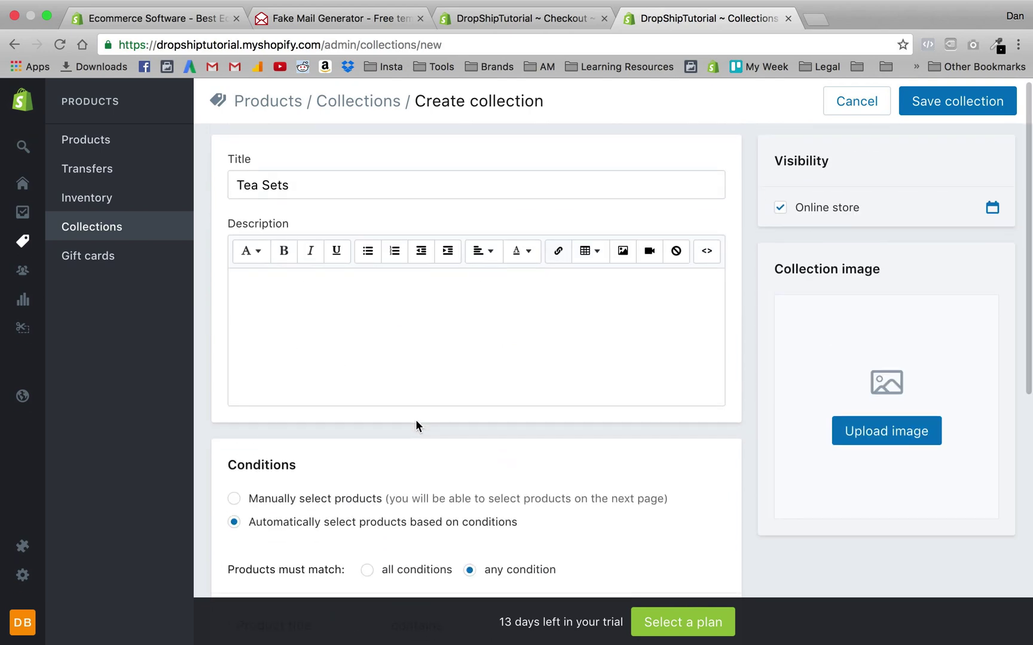
{"action": "scroll", "coordinate": [310, 198], "scroll_direction": "down", "scroll_amount": 10}
{"action": "scroll", "coordinate": [310, 199], "scroll_direction": "up", "scroll_amount": 10}
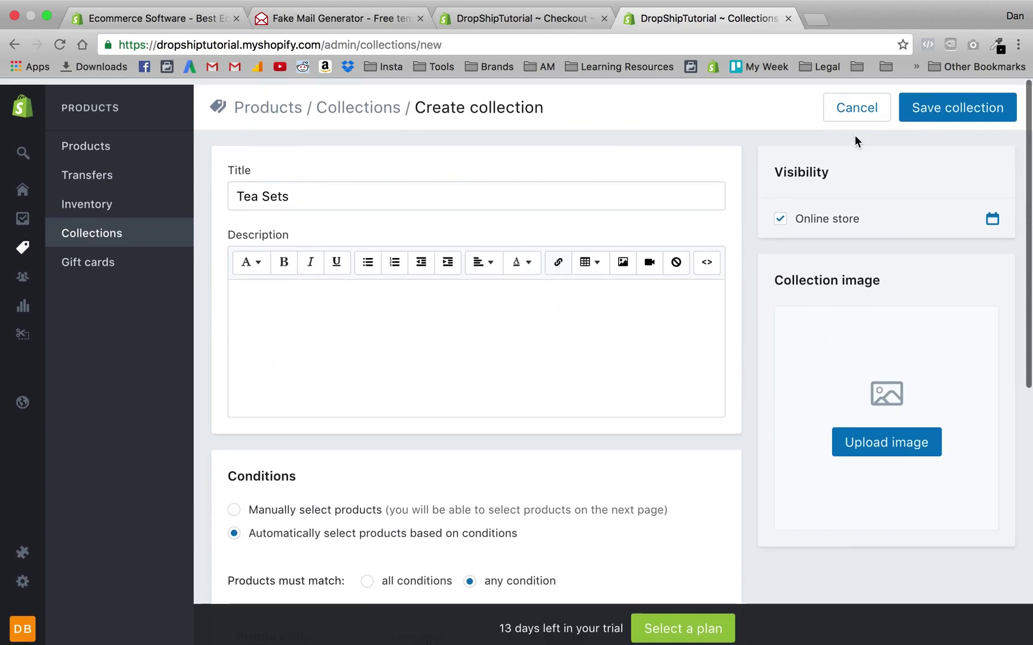
{"action": "left_click", "coordinate": [942, 108]}
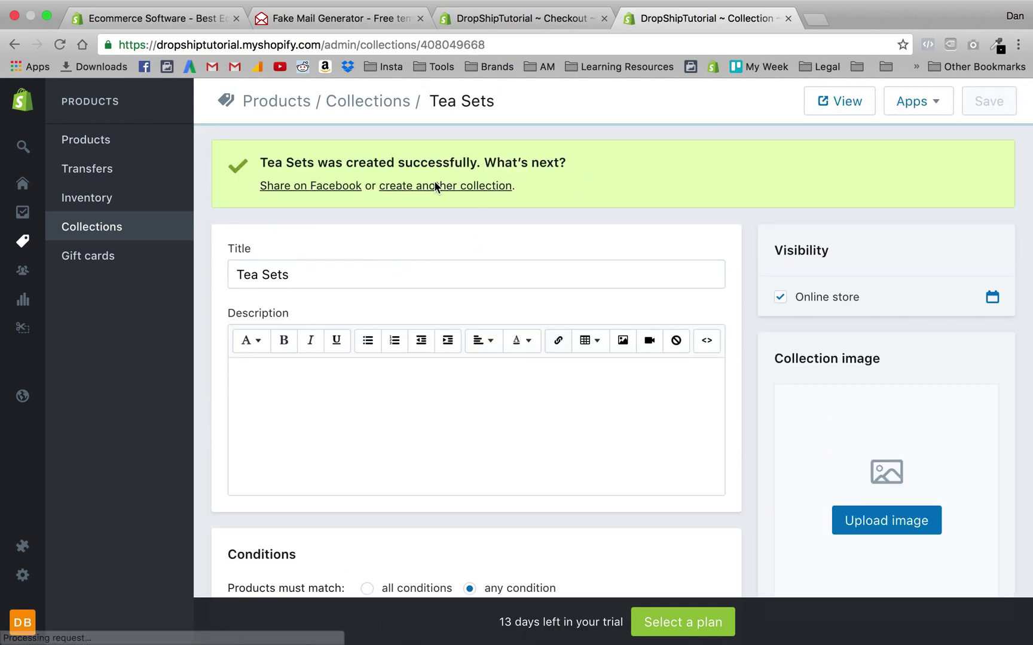
- Start another product collection titled "Tea Ceremony"
{"action": "left_click", "coordinate": [434, 185]}
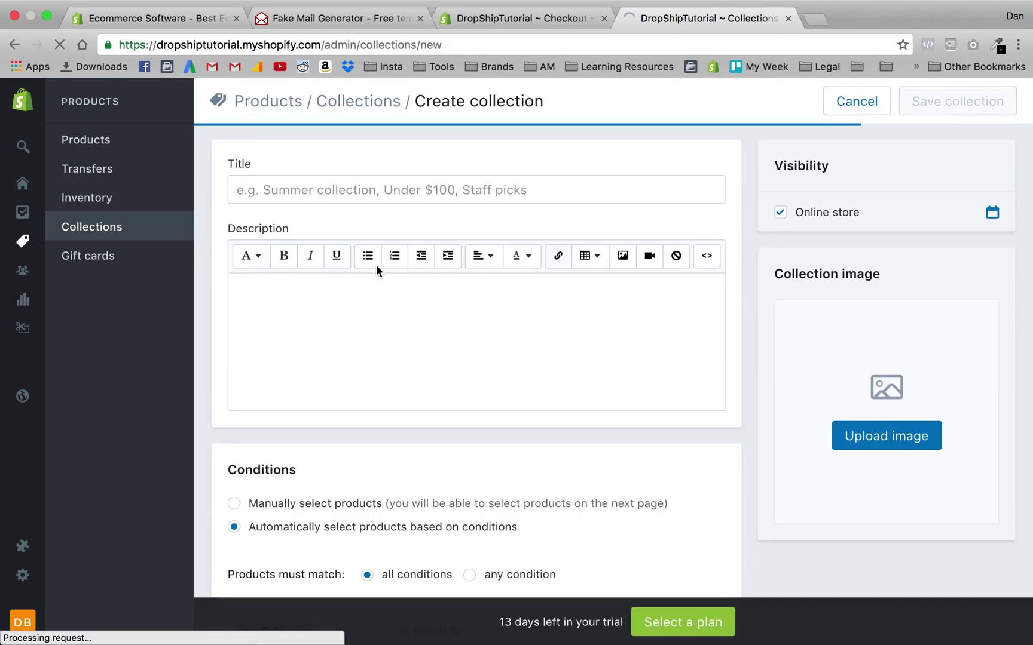
{"action": "left_click", "coordinate": [335, 189]}
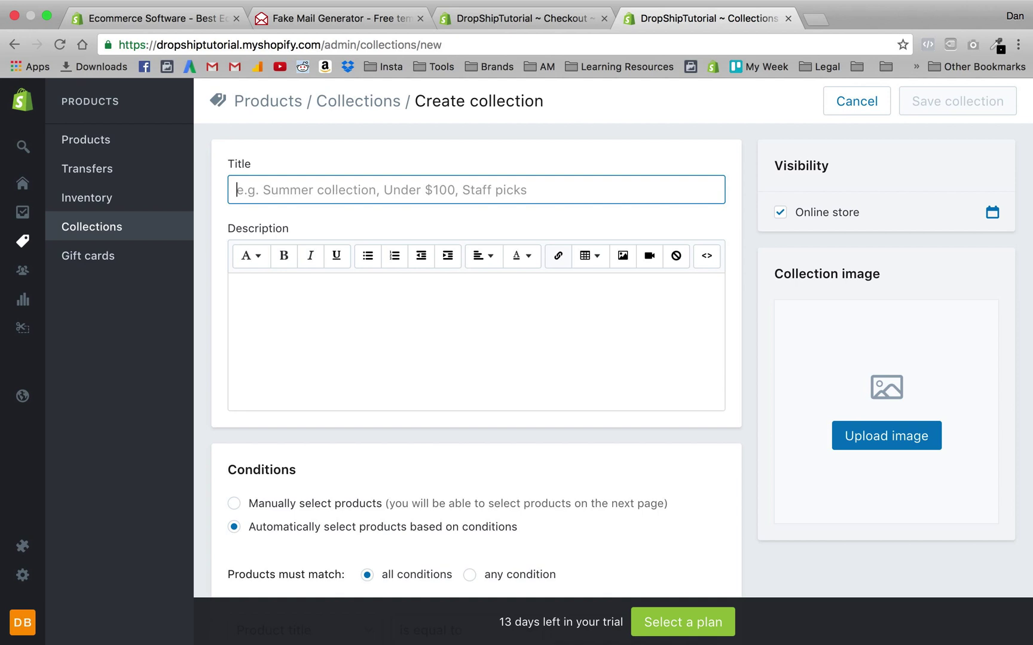
{"action": "type", "text": "Tea Cer"}
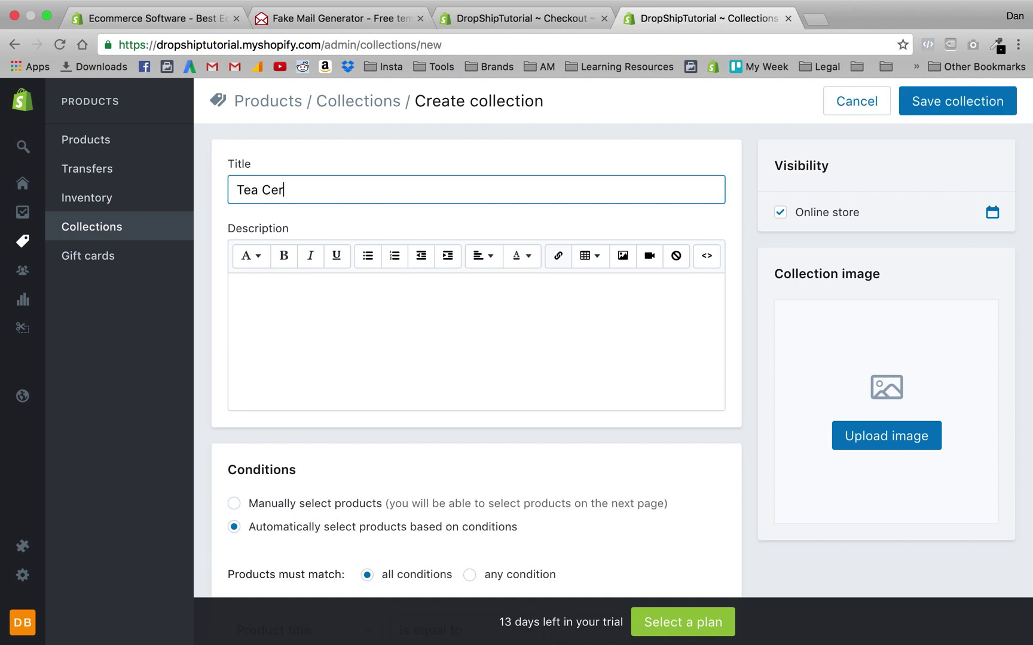
{"action": "key", "text": "super+a"}
{"action": "key", "text": "BackSpace"}
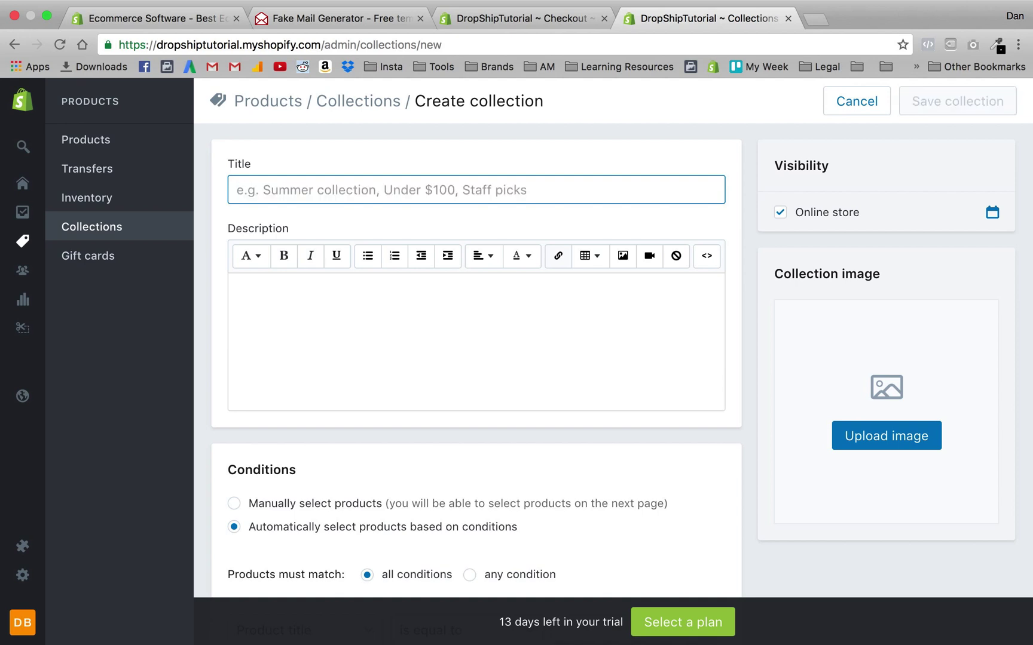
{"action": "type", "text": "Tea Cere"}
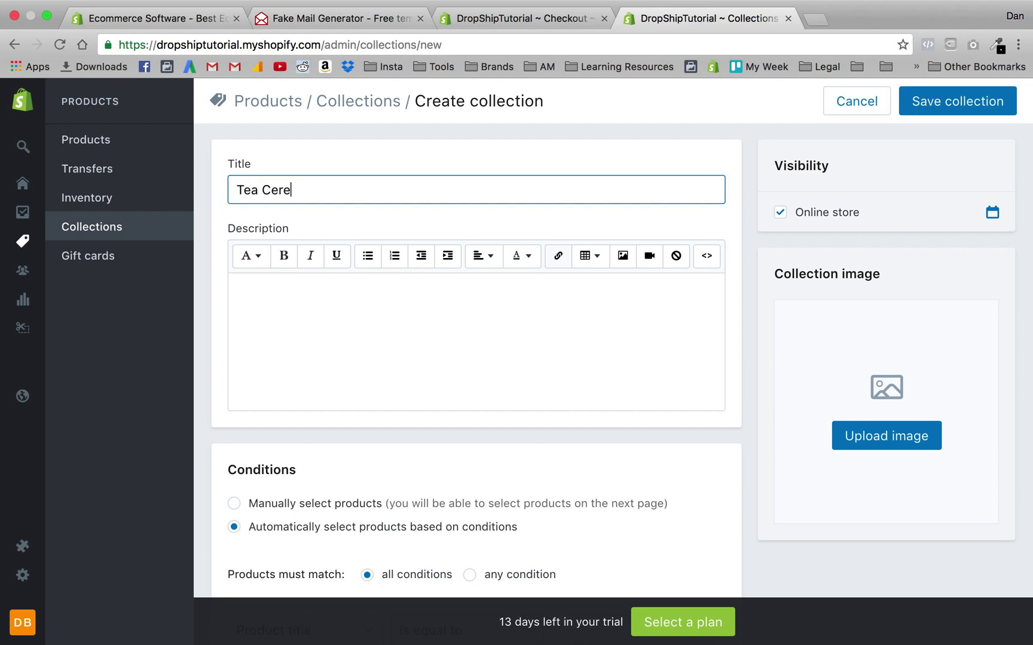
{"action": "type", "text": "moy"}
{"action": "key", "text": "BackSpace"}
{"action": "right_click", "coordinate": [293, 194]}
{"action": "left_click", "coordinate": [342, 200]}
- Set the Tea Ceremony collection to manually selected products and save it
{"action": "scroll", "coordinate": [360, 420], "scroll_direction": "down", "scroll_amount": 5}
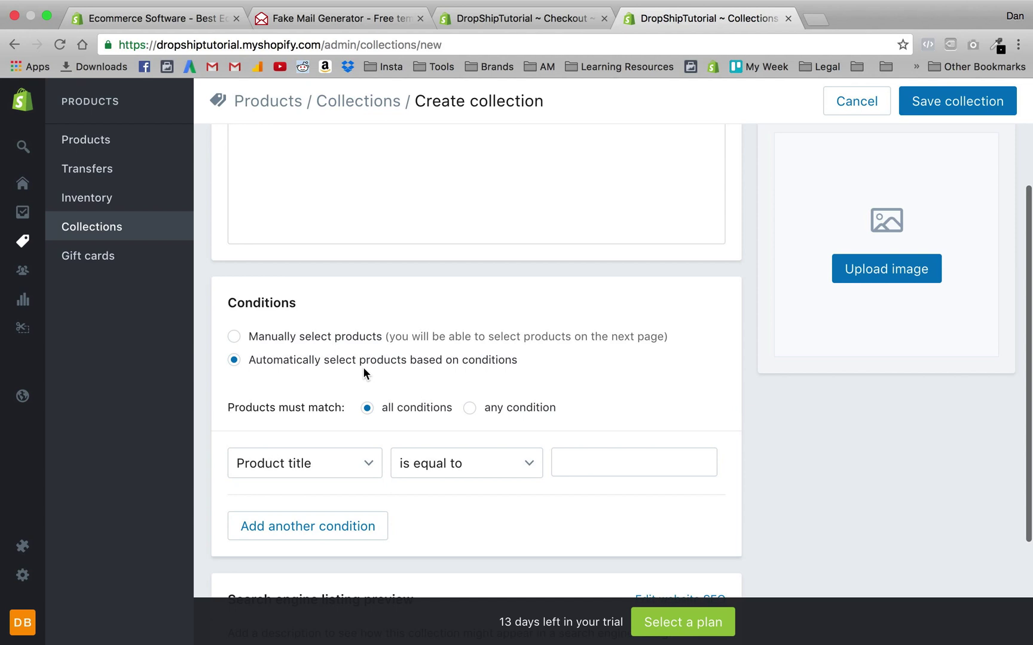
{"action": "left_click", "coordinate": [283, 336]}
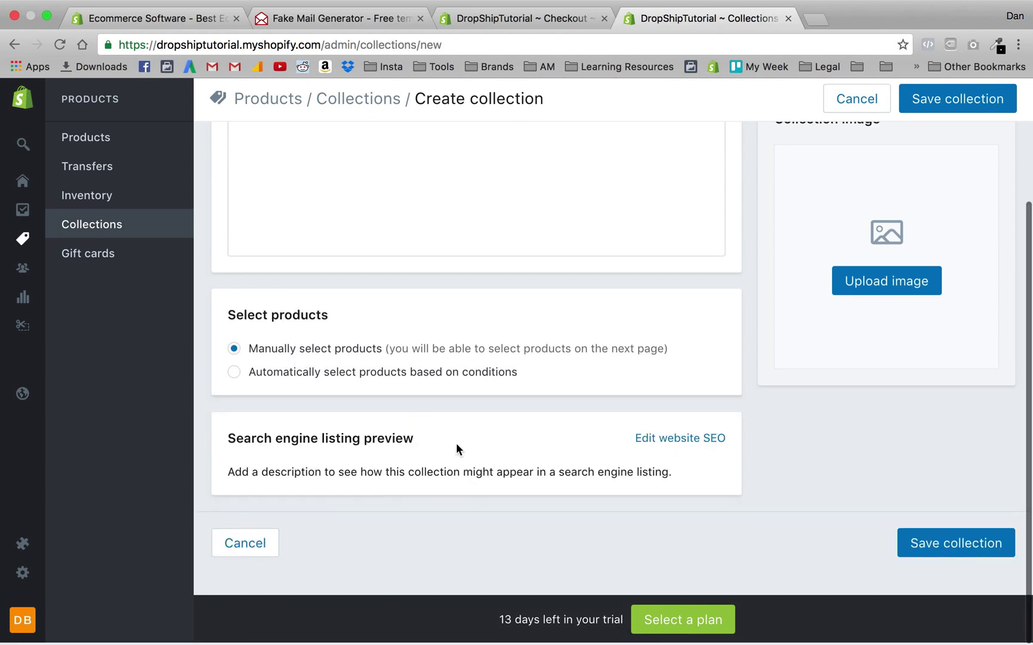
{"action": "left_click", "coordinate": [951, 101]}
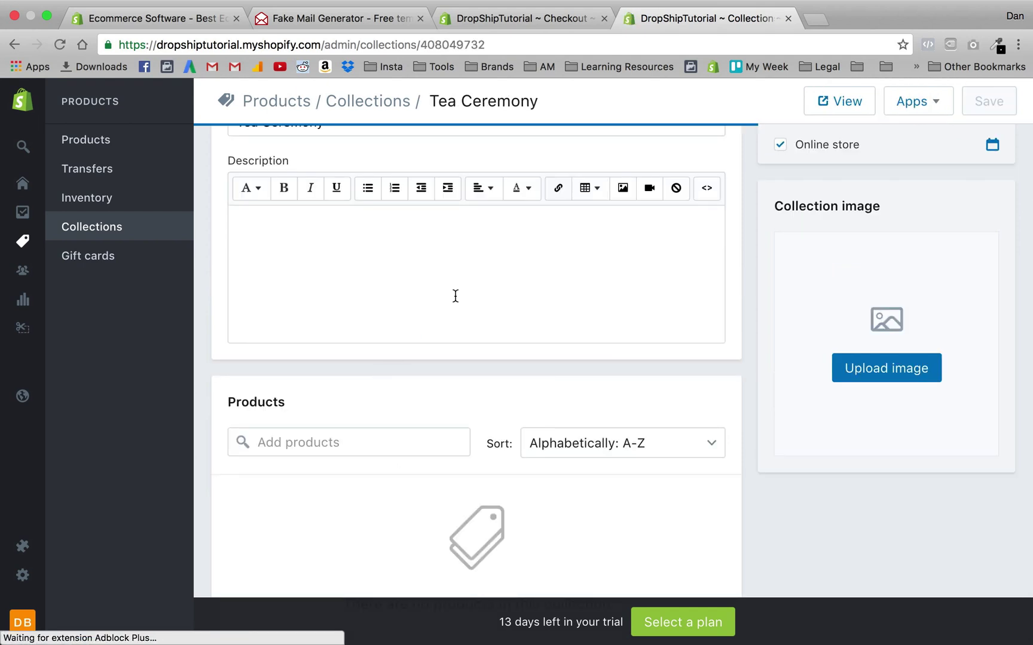
{"action": "scroll", "coordinate": [454, 295], "scroll_direction": "down", "scroll_amount": 5}
{"action": "left_click", "coordinate": [318, 281]}
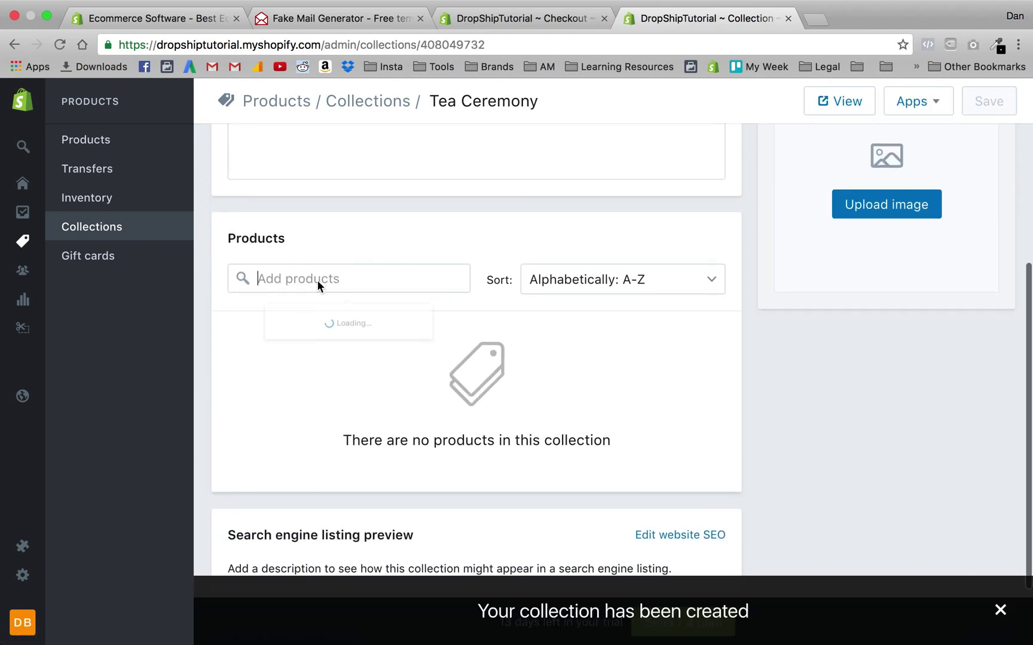
{"action": "type", "text": "dfsd"}
{"action": "key", "text": "BackSpace"}
{"action": "key", "text": "BackSpace"}
{"action": "key", "text": "BackSpace"}
{"action": "key", "text": "BackSpace"}
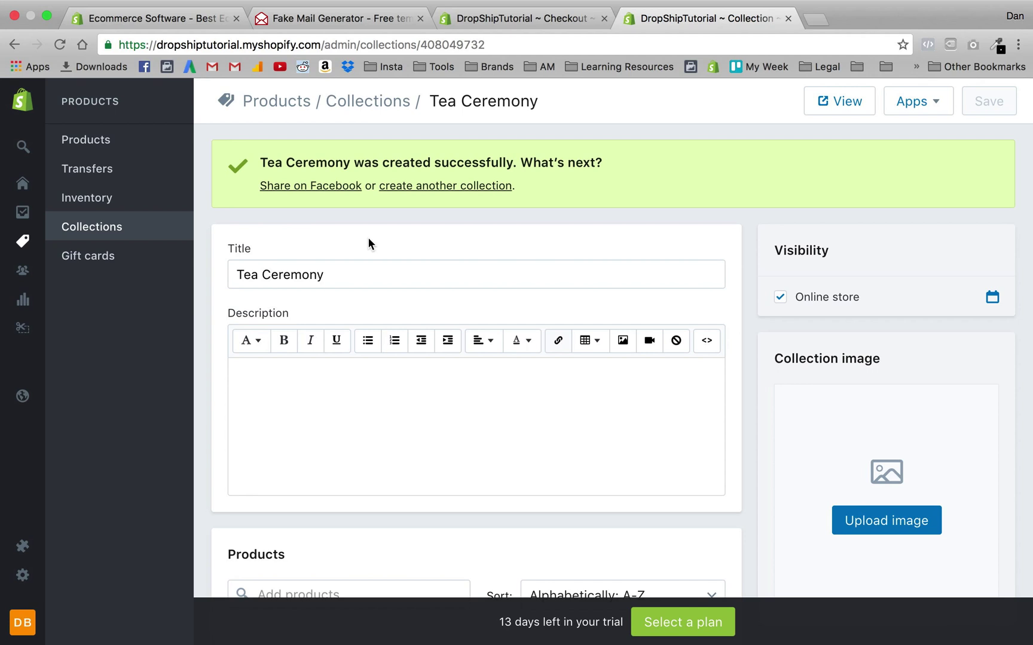
- Open the online store's main menu for editing and add two blank menu items
{"action": "left_click", "coordinate": [28, 394]}
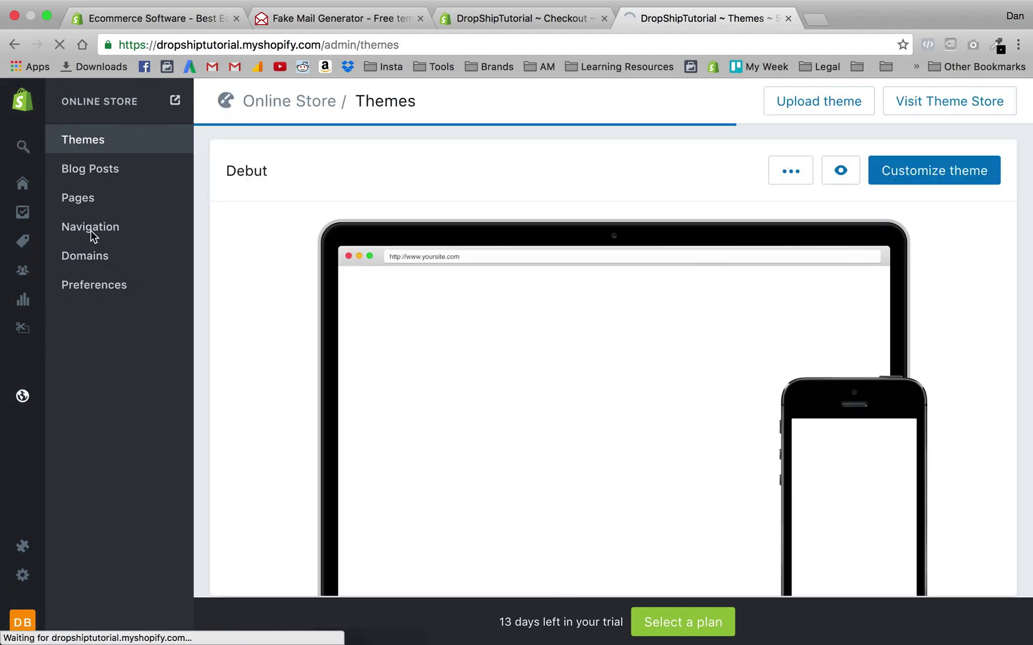
{"action": "left_click", "coordinate": [91, 228]}
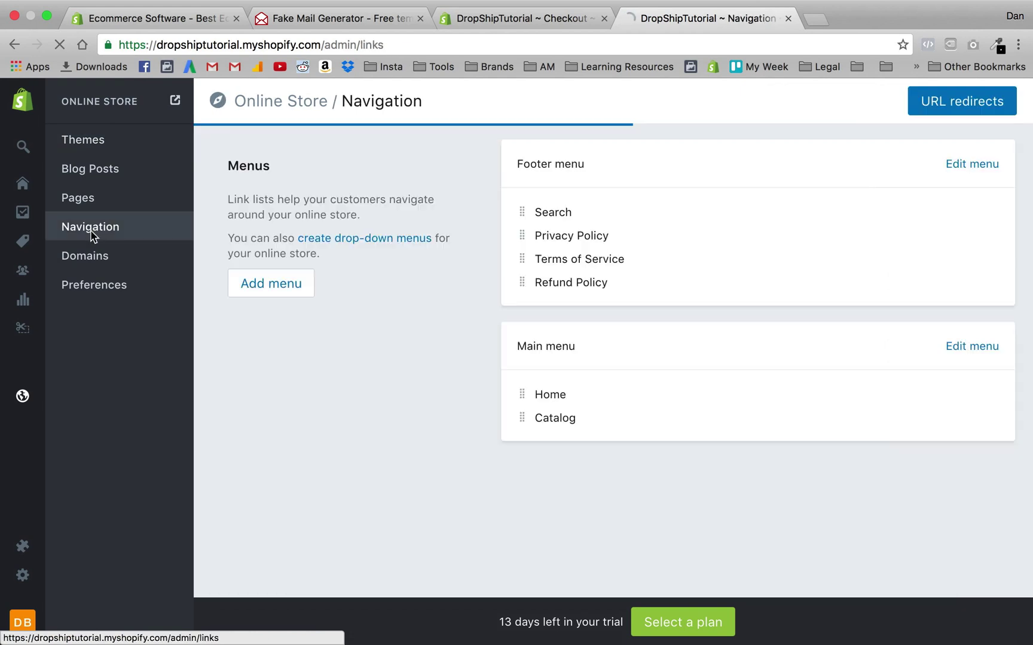
{"action": "left_click", "coordinate": [971, 348]}
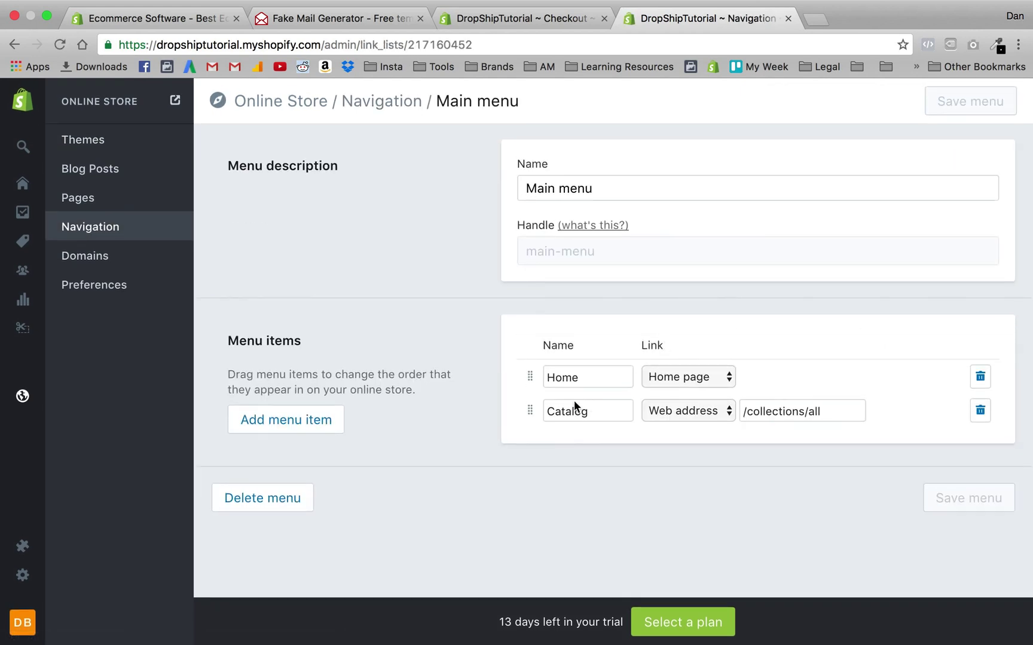
{"action": "left_click", "coordinate": [325, 417]}
{"action": "left_click", "coordinate": [326, 417]}
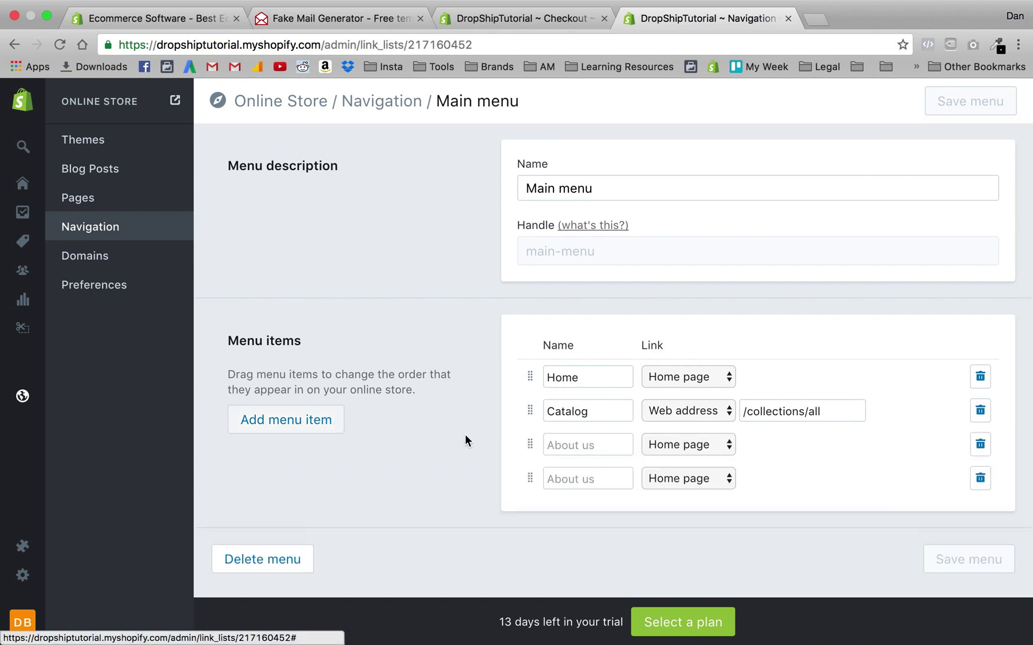
- Link the Catalog menu item to the Tea Strainers collection and rename it "Shop Tea Strainers"
{"action": "left_click", "coordinate": [654, 411]}
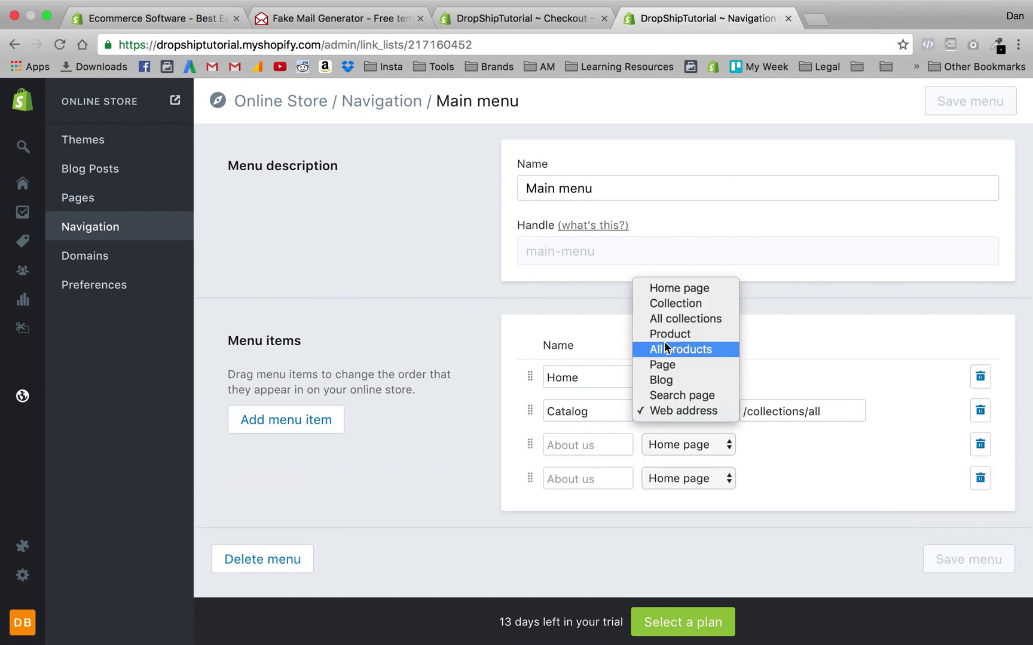
{"action": "left_click", "coordinate": [662, 305]}
{"action": "left_click", "coordinate": [755, 412]}
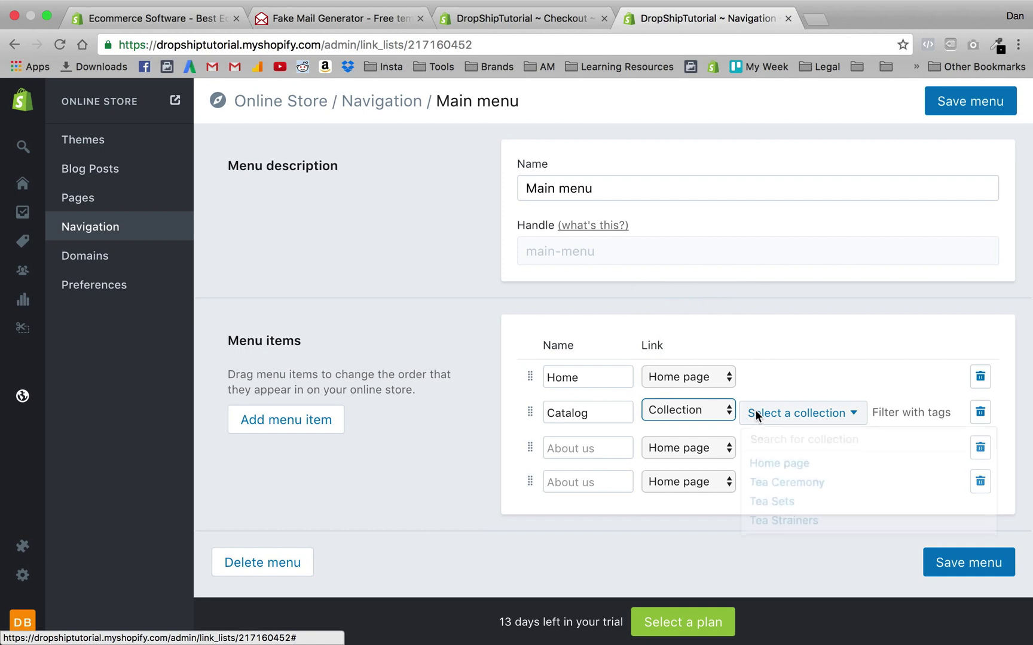
{"action": "left_click", "coordinate": [763, 487]}
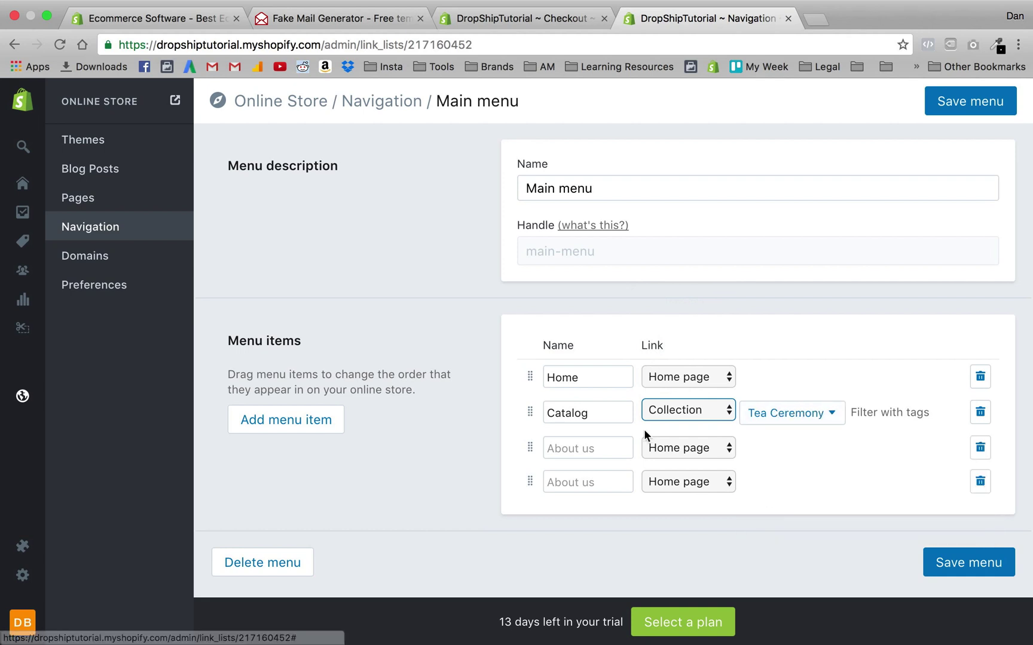
{"action": "left_click", "coordinate": [774, 413]}
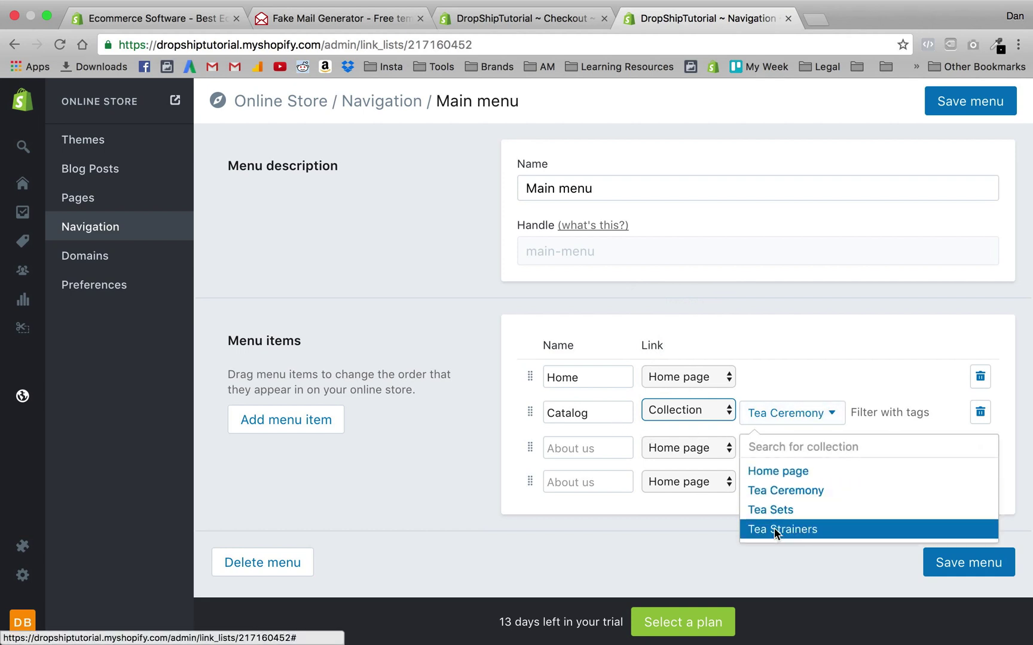
{"action": "left_click", "coordinate": [774, 529]}
{"action": "double_click", "coordinate": [565, 411]}
{"action": "type", "text": "Sho"}
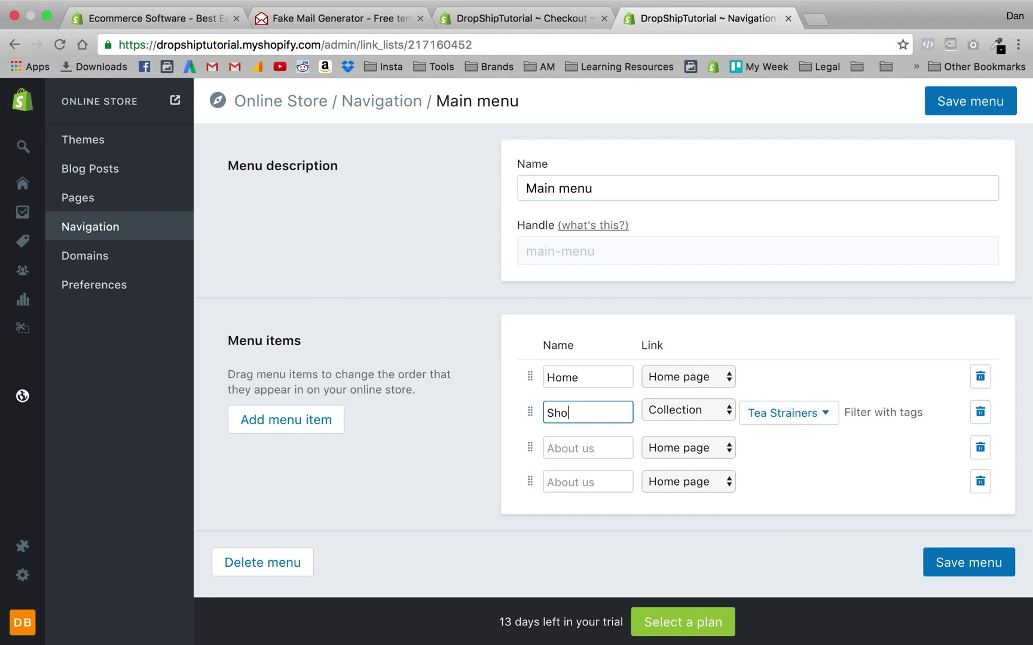
{"action": "type", "text": "p Tea Strainers"}
- Link the first blank menu item to the Tea Sets collection and name it "Shop Tea Sets"
{"action": "left_click", "coordinate": [668, 442]}
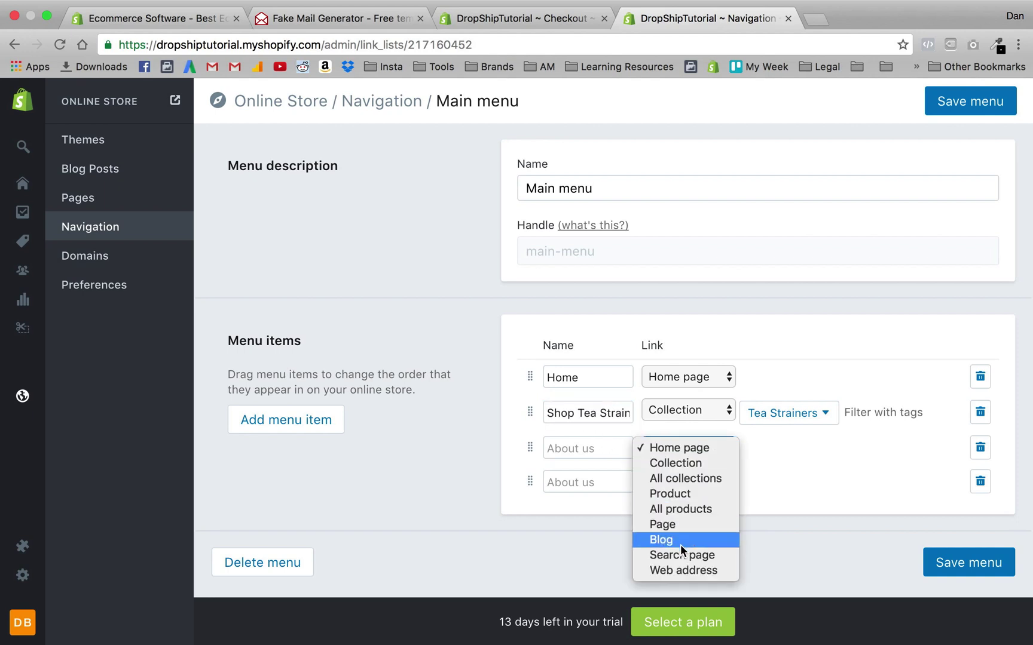
{"action": "left_click", "coordinate": [788, 445]}
{"action": "key", "text": "c"}
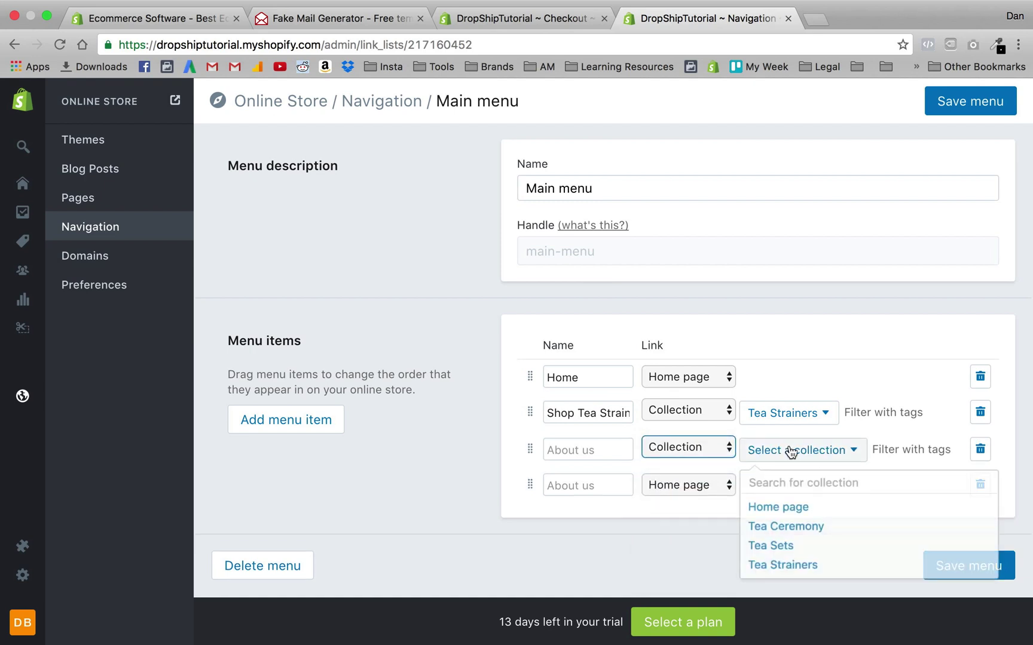
{"action": "left_click", "coordinate": [759, 543]}
{"action": "left_click", "coordinate": [587, 449]}
{"action": "type", "text": "S"}
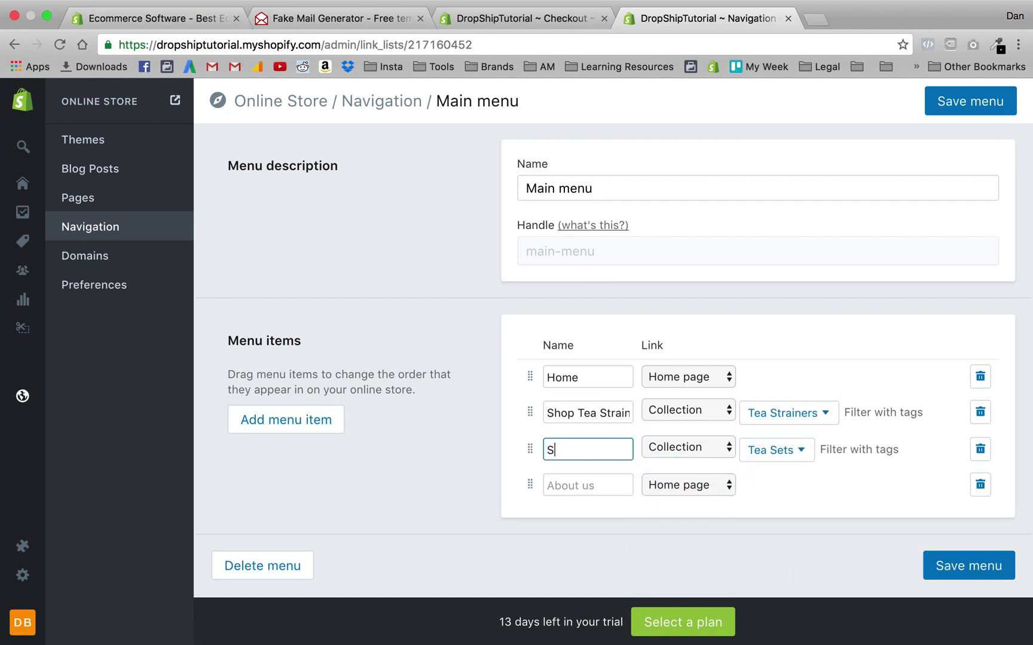
{"action": "type", "text": "hop Tea Sets"}
- Set the remaining blank menu item to link to a collection and name it "Tea Ceremony Shop"
{"action": "left_click", "coordinate": [697, 485]}
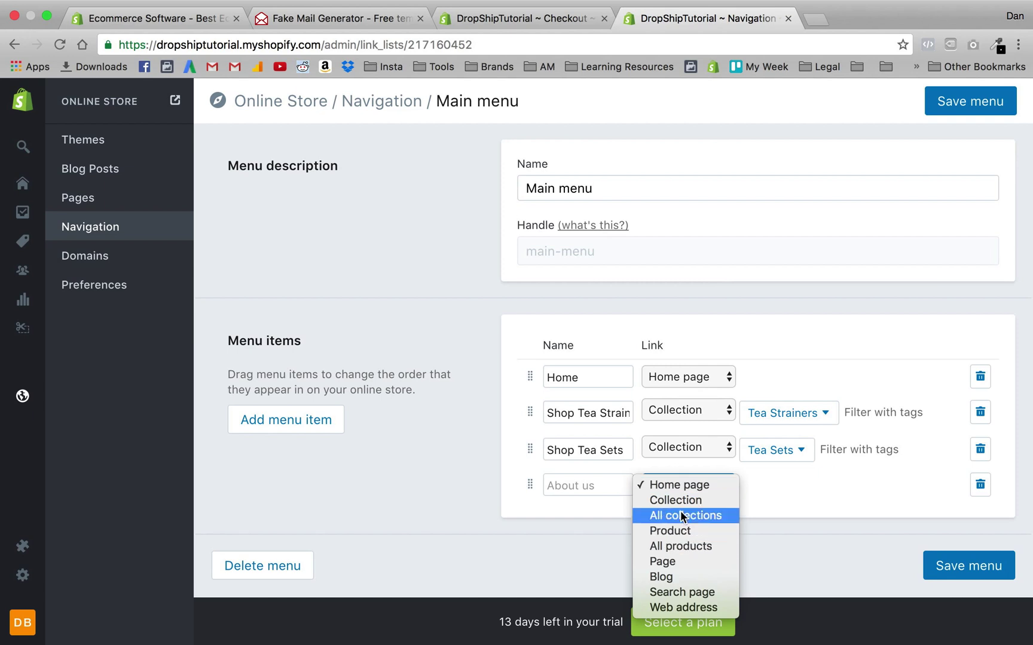
{"action": "left_click", "coordinate": [679, 501]}
{"action": "left_click", "coordinate": [604, 486]}
{"action": "type", "text": "Shop"}
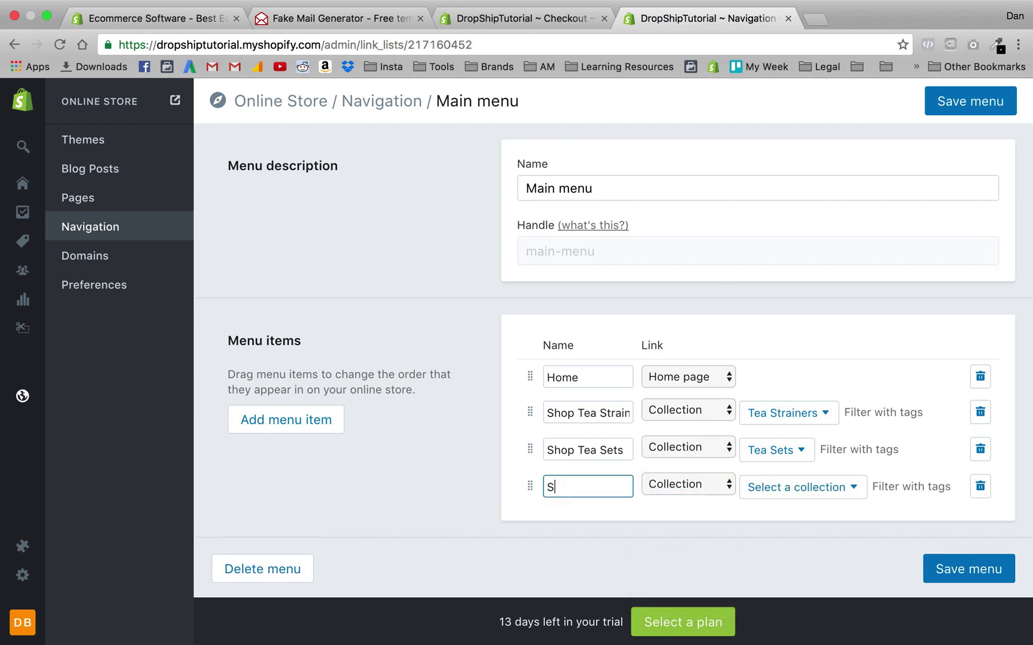
{"action": "key", "text": "BackSpace"}
{"action": "key", "text": "BackSpace"}
{"action": "key", "text": "BackSpace"}
{"action": "key", "text": "BackSpace"}
{"action": "type", "text": "Tea Cer"}
{"action": "type", "text": "emony Shop"}
- Try renaming the "Shop Tea Sets" menu item to "Tea Sets Shop", and undo the change
{"action": "left_click", "coordinate": [580, 451]}
{"action": "left_click_drag", "start_coordinate": [580, 451], "coordinate": [521, 455]}
{"action": "key", "text": "ctrl+c"}
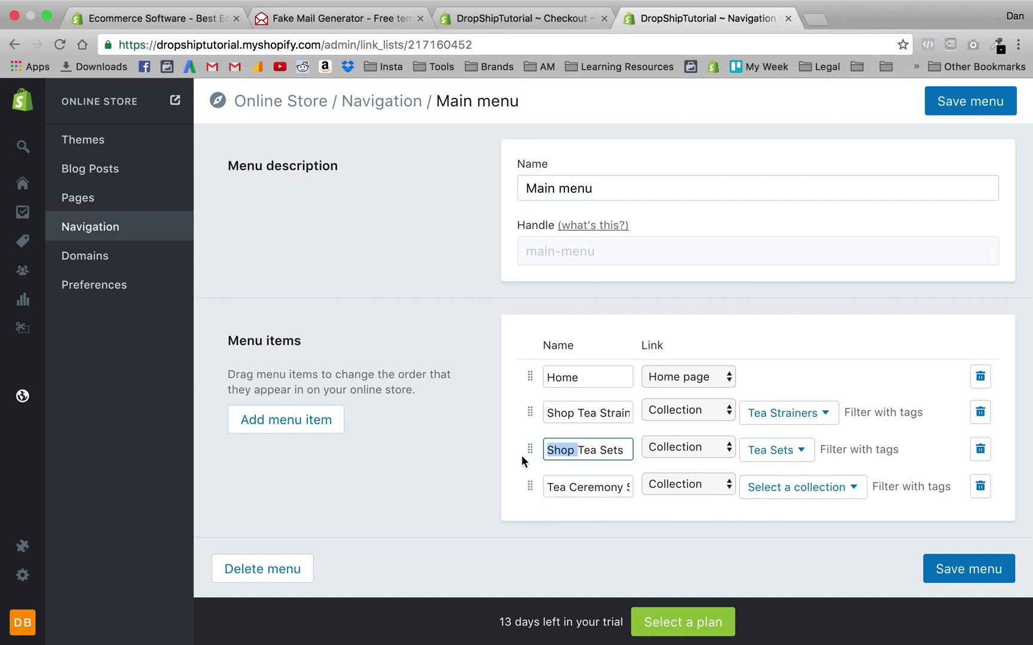
{"action": "key", "text": "BackSpace"}
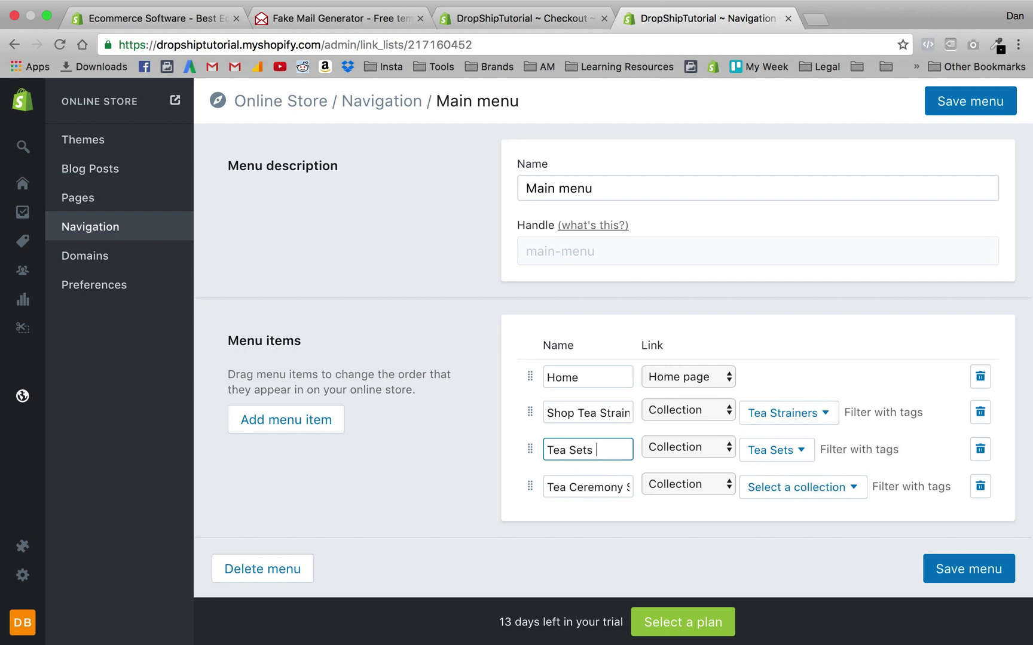
{"action": "type", "text": "Shop"}
{"action": "left_click", "coordinate": [593, 453]}
{"action": "key", "text": "BackSpace"}
{"action": "key", "text": "ctrl+z"}
{"action": "key", "text": "ctrl+v"}
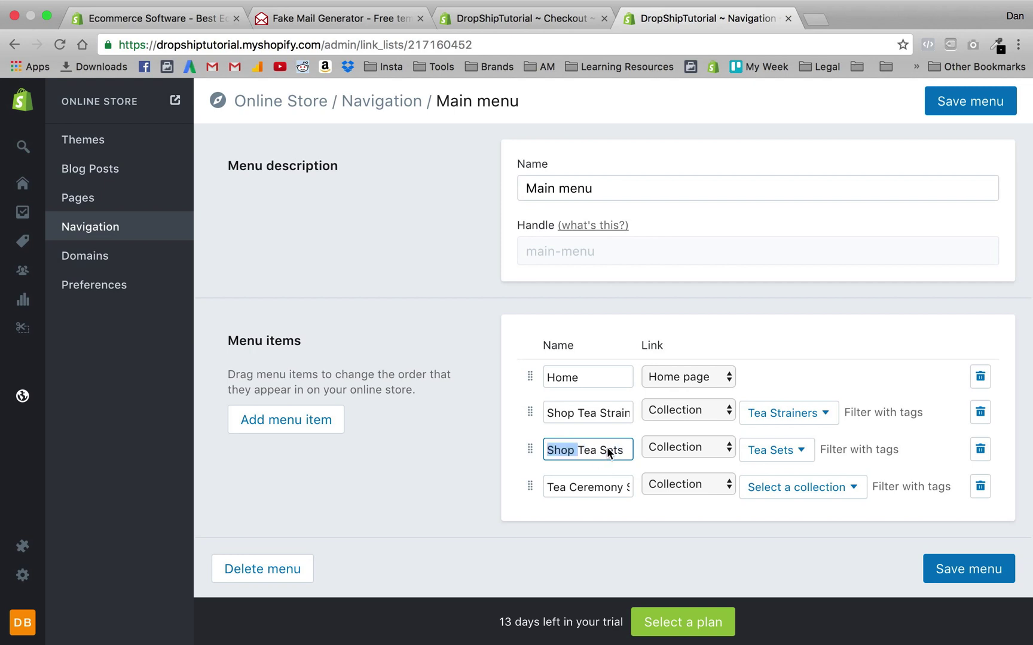
{"action": "left_click", "coordinate": [575, 412]}
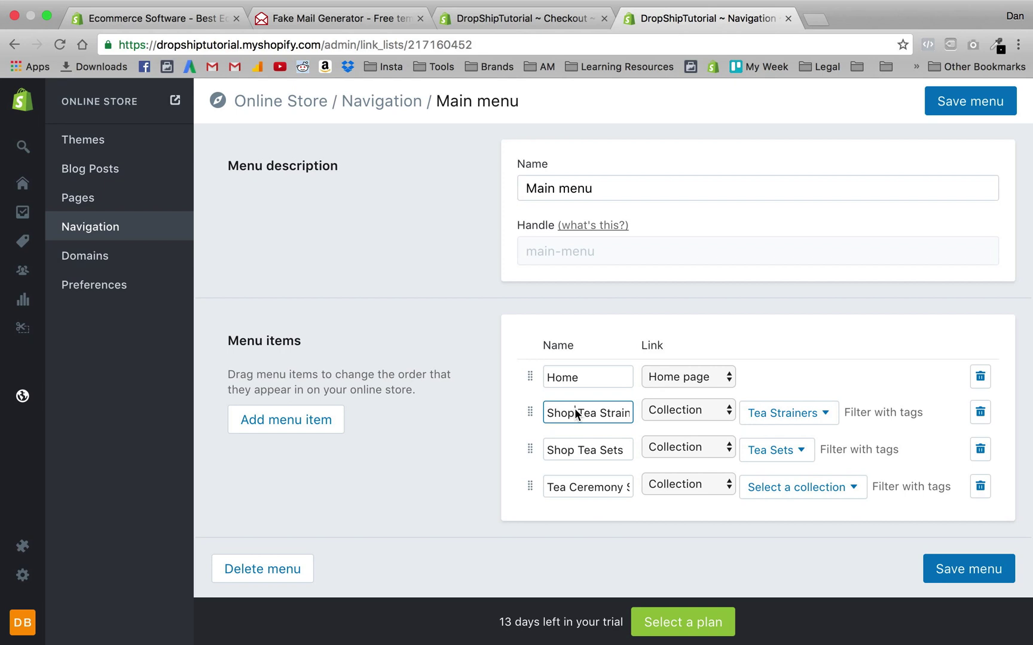
- Link the "Tea Ceremony Shop" menu item to the Tea Ceremony collection and save the main menu
{"action": "triple_click", "coordinate": [597, 487]}
{"action": "left_click", "coordinate": [589, 488]}
{"action": "left_click", "coordinate": [618, 504]}
{"action": "left_click", "coordinate": [778, 487]}
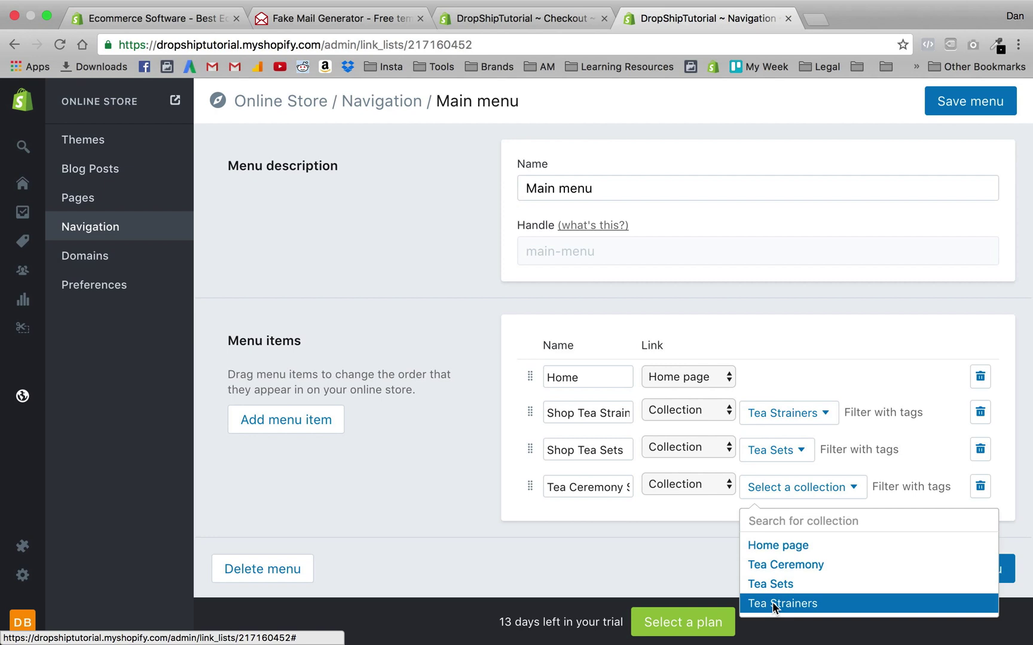
{"action": "left_click", "coordinate": [772, 564]}
{"action": "left_click", "coordinate": [962, 564]}
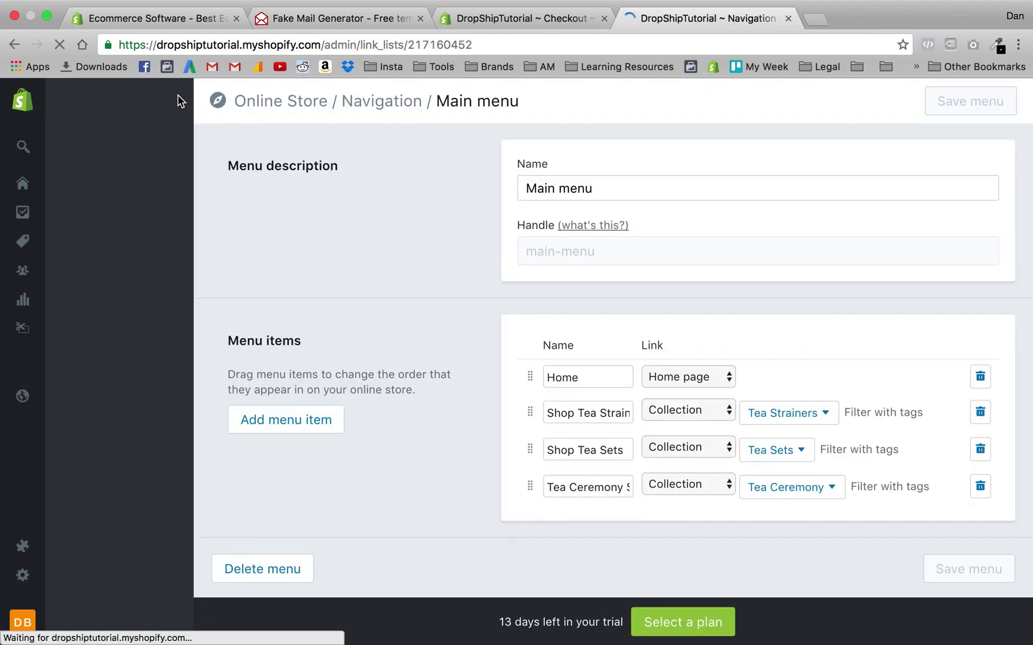
- Open the live storefront and check the Tea Ceremony Shop, Shop Tea Sets and Home links, then examine the home page down to its footer links
{"action": "left_click", "coordinate": [175, 100]}
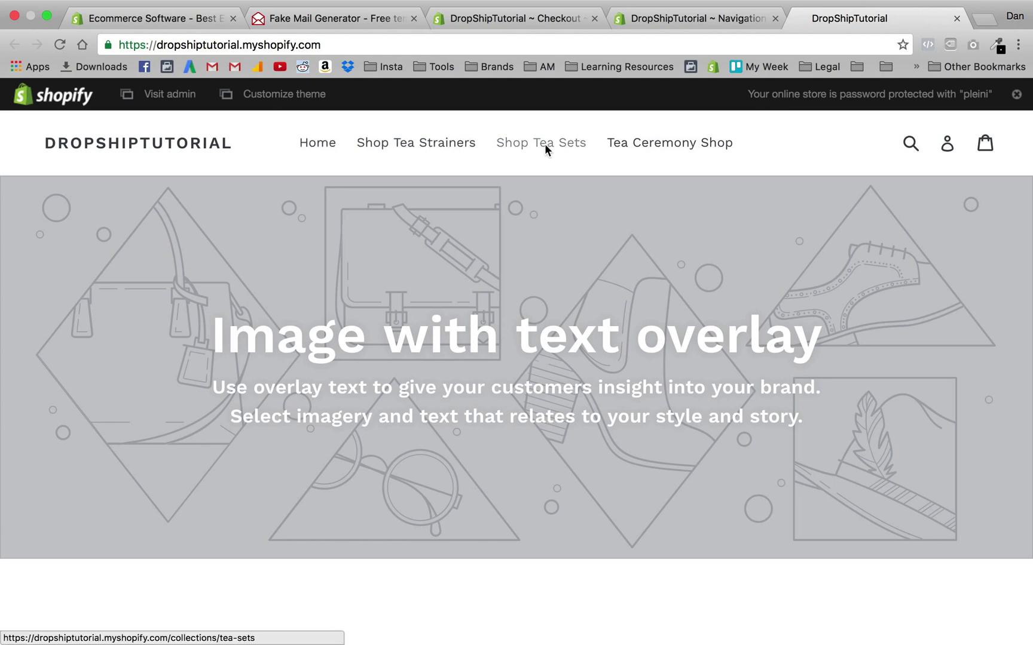
{"action": "left_click", "coordinate": [660, 143]}
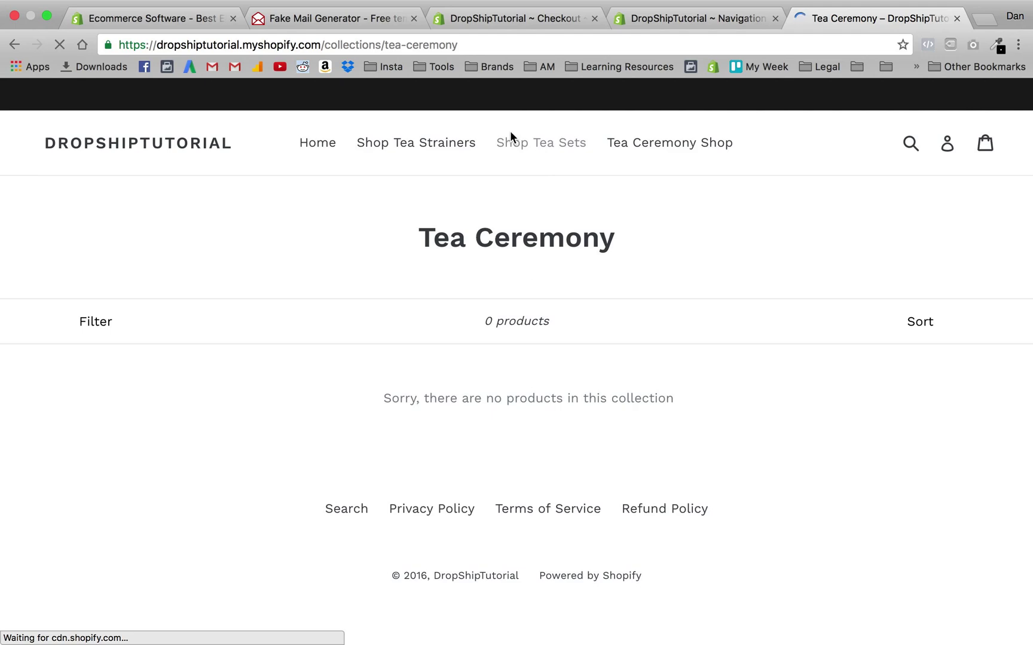
{"action": "left_click", "coordinate": [504, 140]}
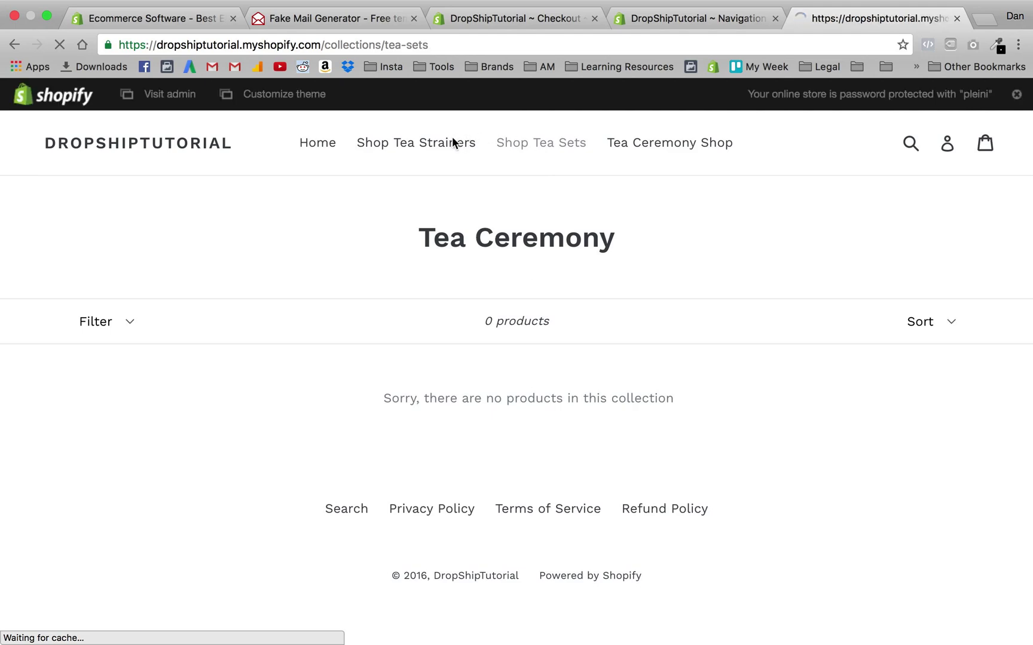
{"action": "left_click", "coordinate": [310, 150]}
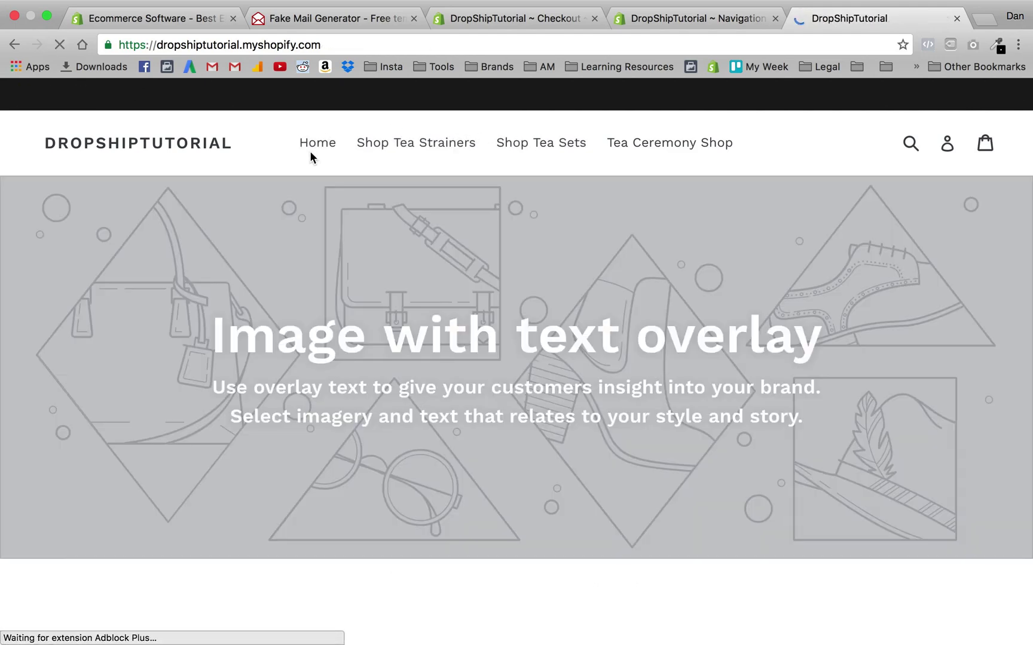
{"action": "scroll", "coordinate": [289, 283], "scroll_direction": "down", "scroll_amount": 10}
{"action": "scroll", "coordinate": [291, 290], "scroll_direction": "down", "scroll_amount": 10}
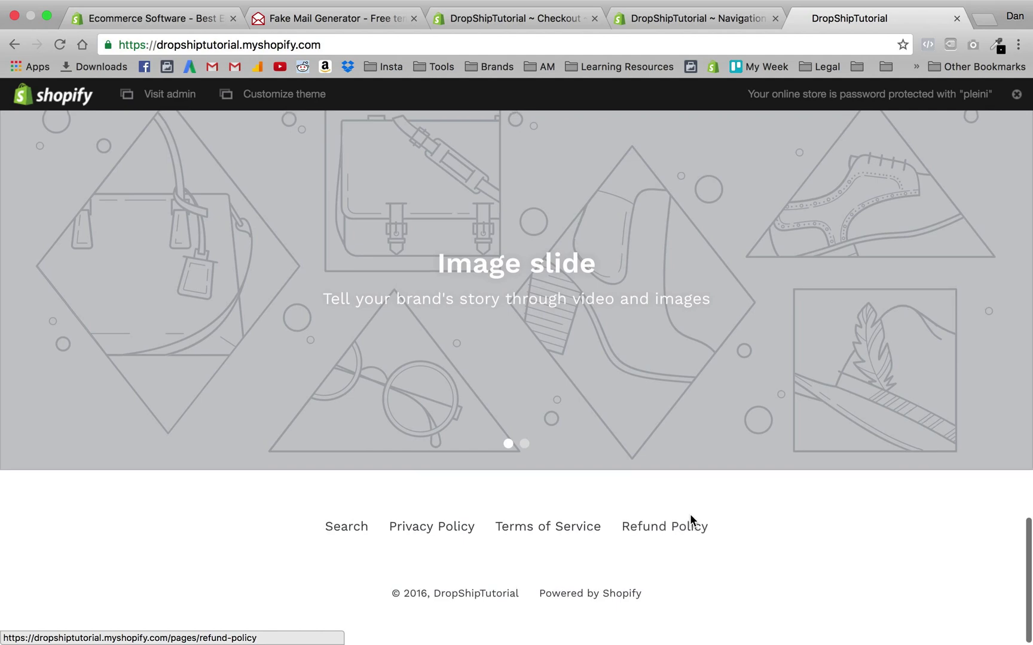
{"action": "scroll", "coordinate": [690, 521], "scroll_direction": "up", "scroll_amount": 10}
{"action": "scroll", "coordinate": [691, 520], "scroll_direction": "up", "scroll_amount": 5}
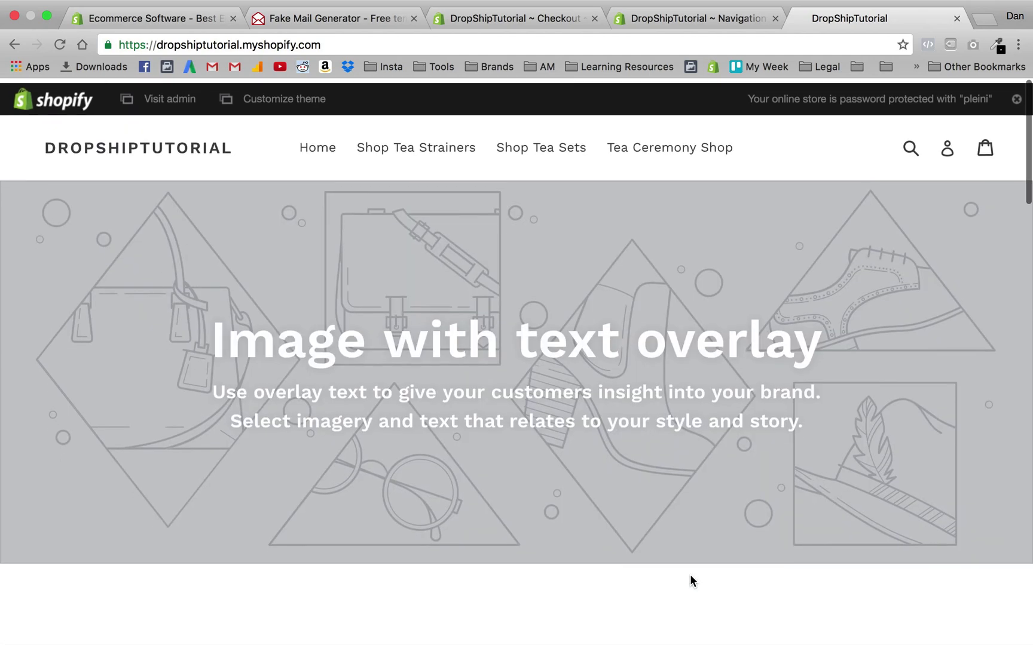